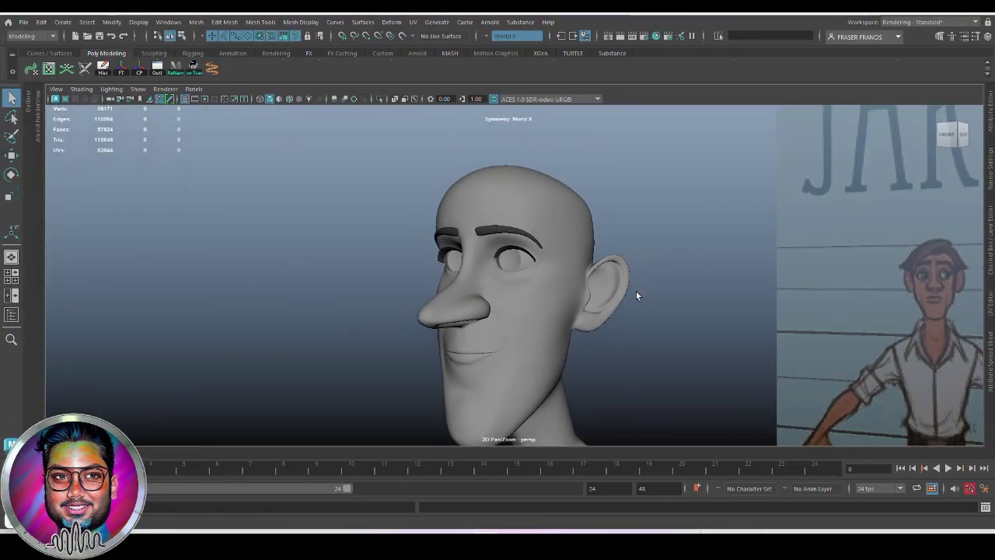
left_click_drag(636, 292, 624, 293, "alt")
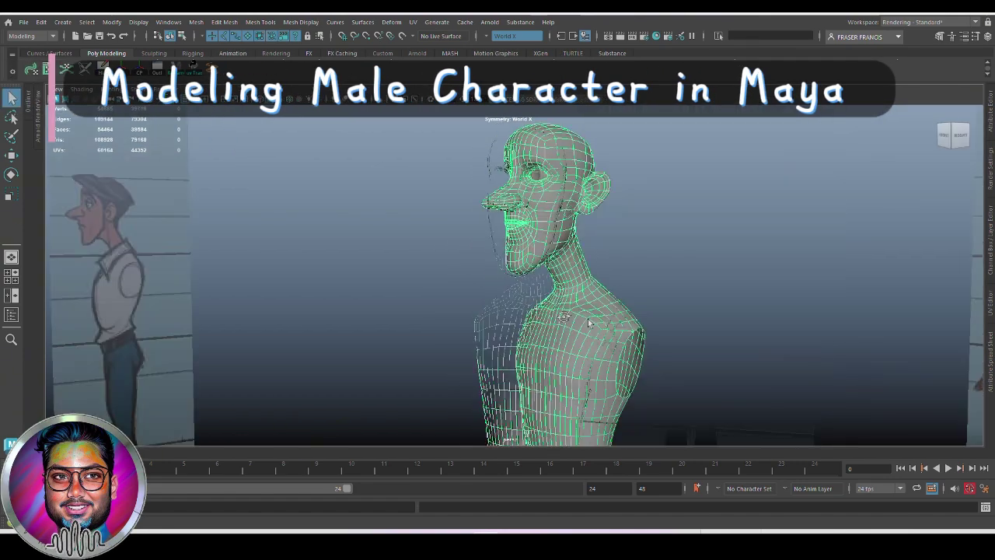
mouse_move(590, 311)
left_mouse_down("alt")
mouse_move(645, 311)
mouse_move(610, 323)
mouse_move(534, 291)
mouse_move(544, 304)
mouse_move(527, 301)
left_mouse_up("alt")
left_click_drag(550, 340, 560, 321, "alt")
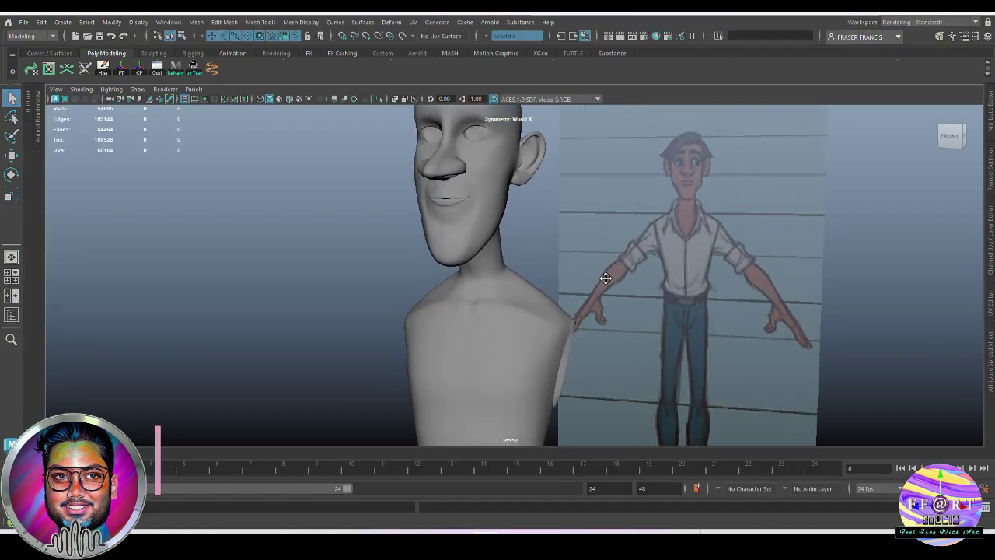
left_click_drag(603, 278, 574, 339, "alt")
scroll(575, 339, "down", 2)
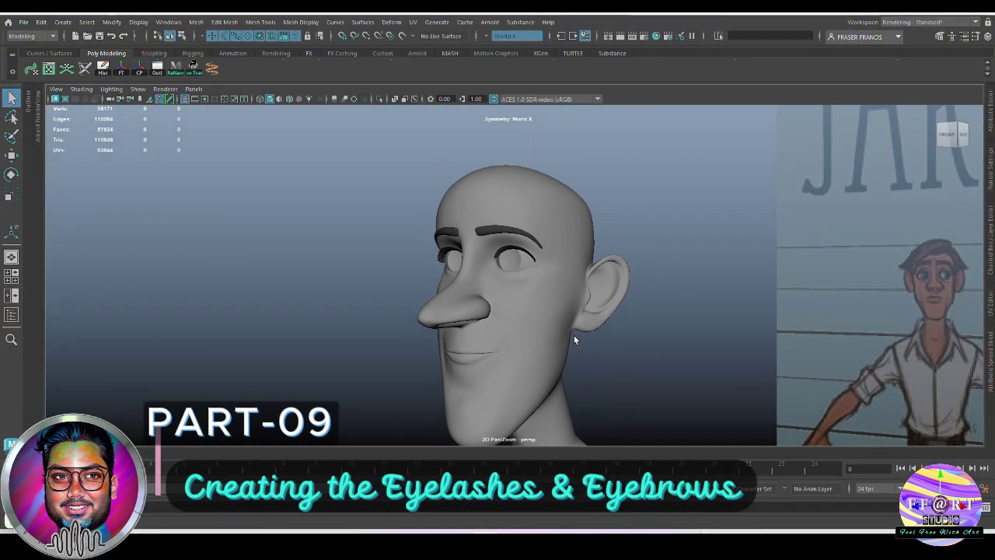
left_click_drag(614, 264, 625, 292, "alt")
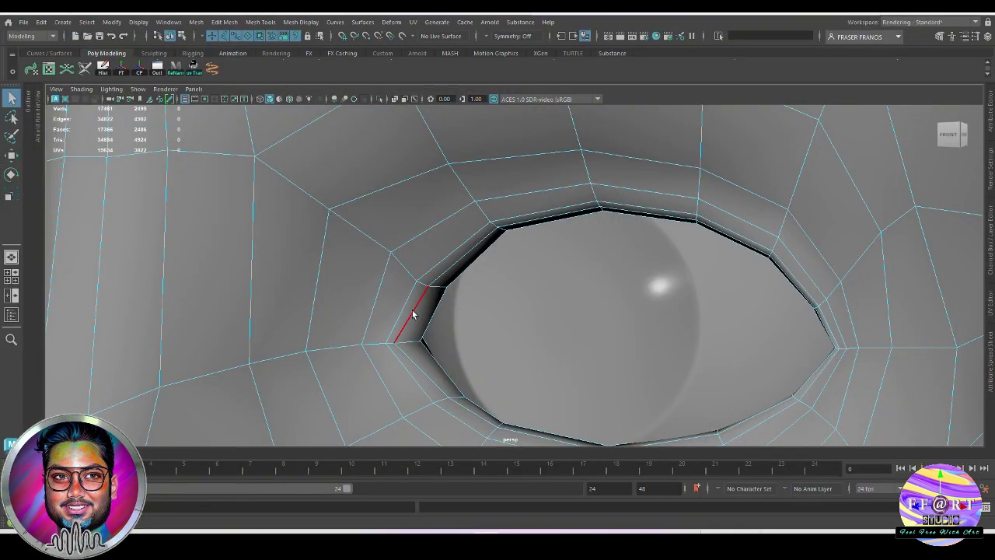
Select the edge path along the character's left upper eyelid, from inner to outer corner, and convert the polygon edges to a curve.
left_click(414, 310)
left_click_drag(445, 276, 424, 317, "alt")
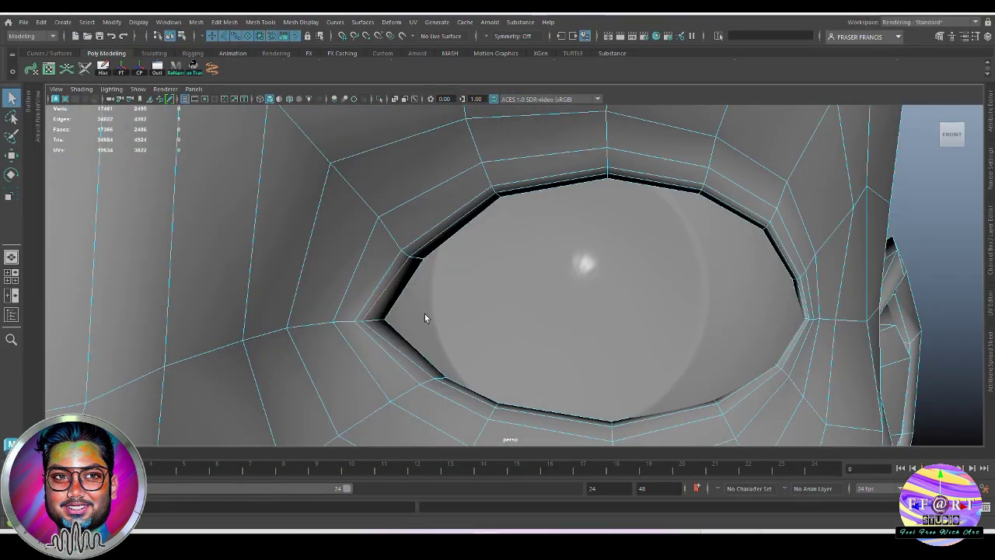
double_click(802, 299, "shift")
right_click_drag(828, 353, 817, 347, "alt")
left_click_drag(817, 346, 738, 361, "alt")
right_click_drag(597, 229, 512, 204, "alt")
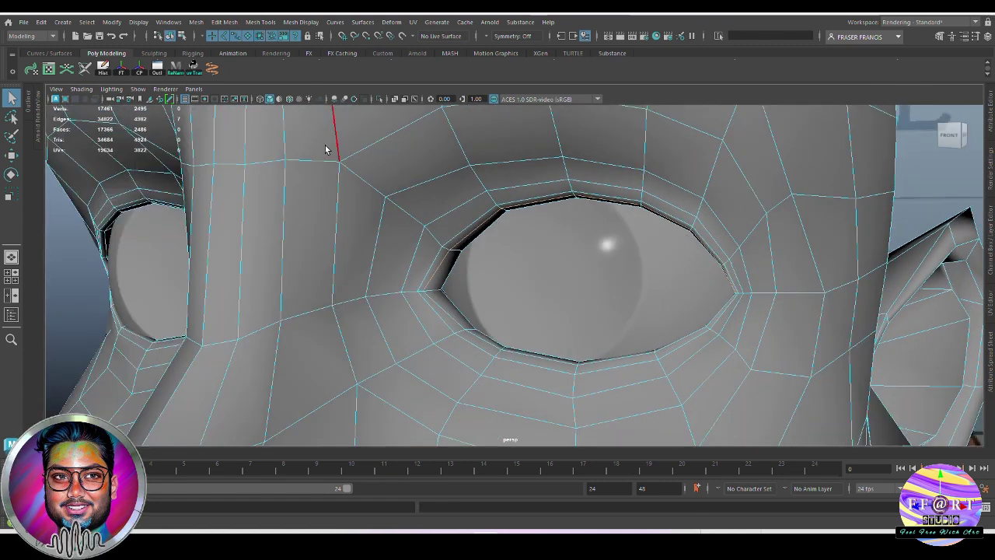
left_click(114, 21)
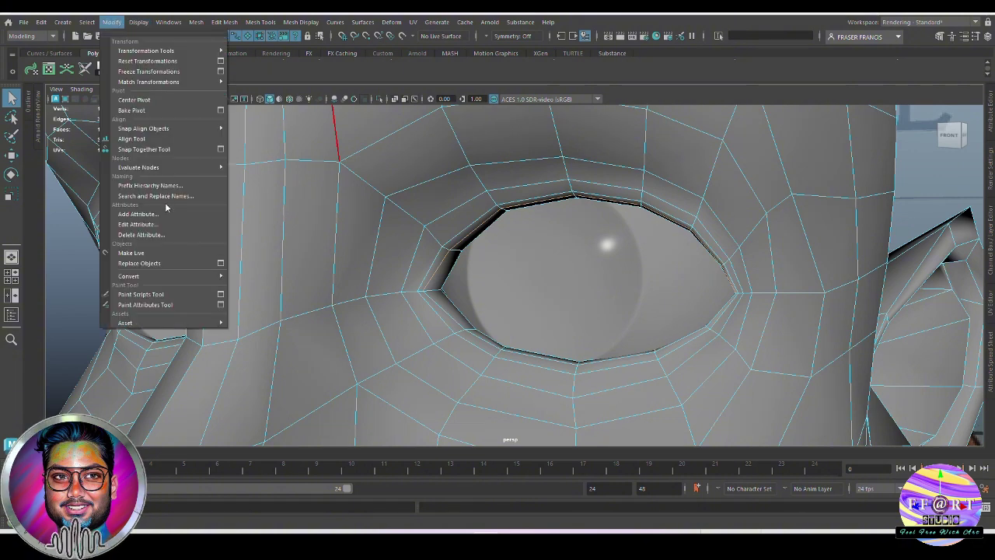
mouse_move(177, 275)
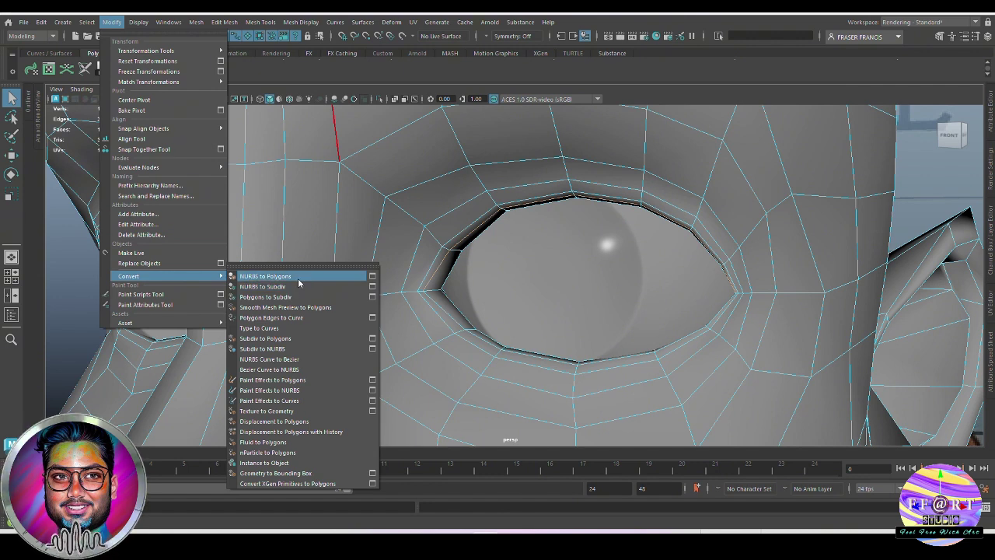
left_click(326, 318)
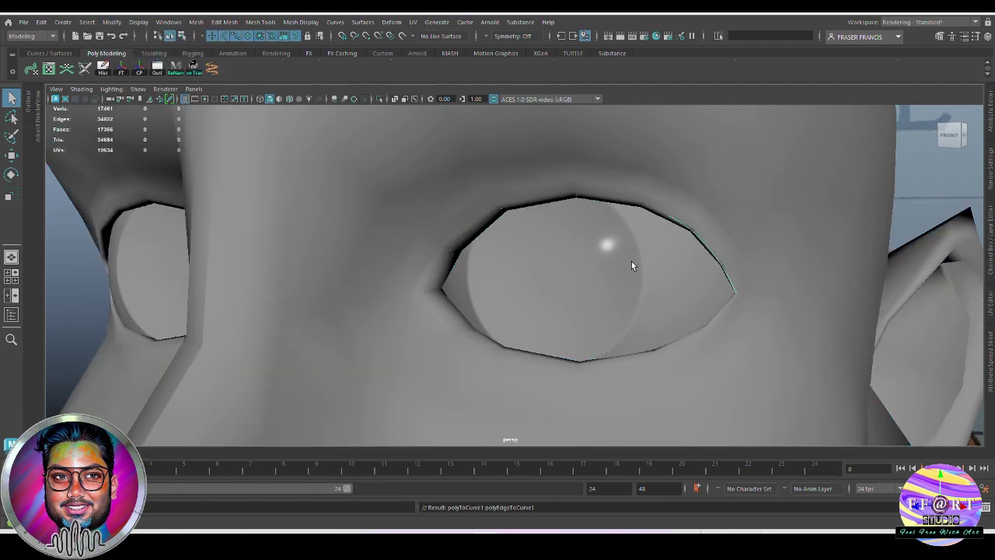
Select the new eyelid curve and isolate it in the perspective view.
left_click(735, 255)
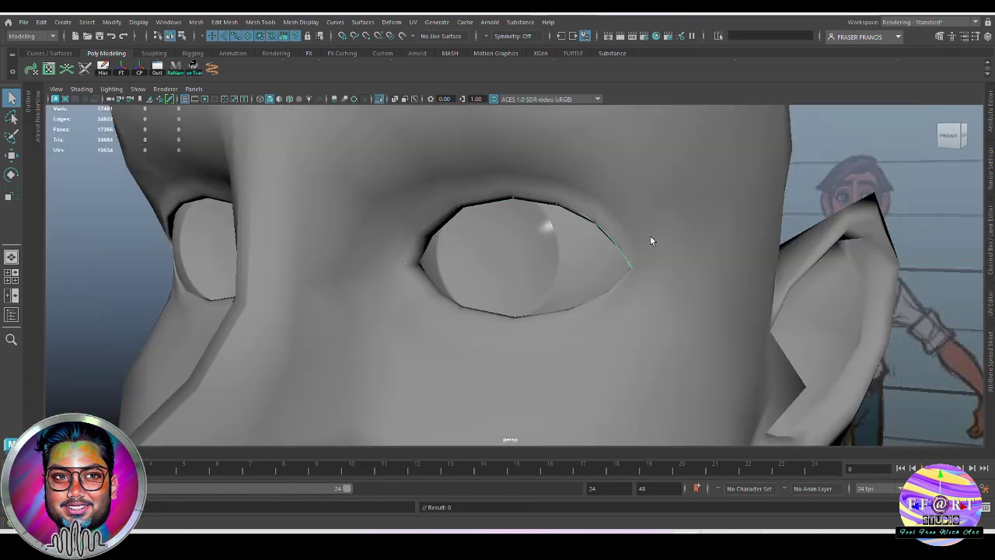
left_click_drag(651, 236, 654, 278, "alt")
left_click_drag(682, 339, 669, 228, "alt")
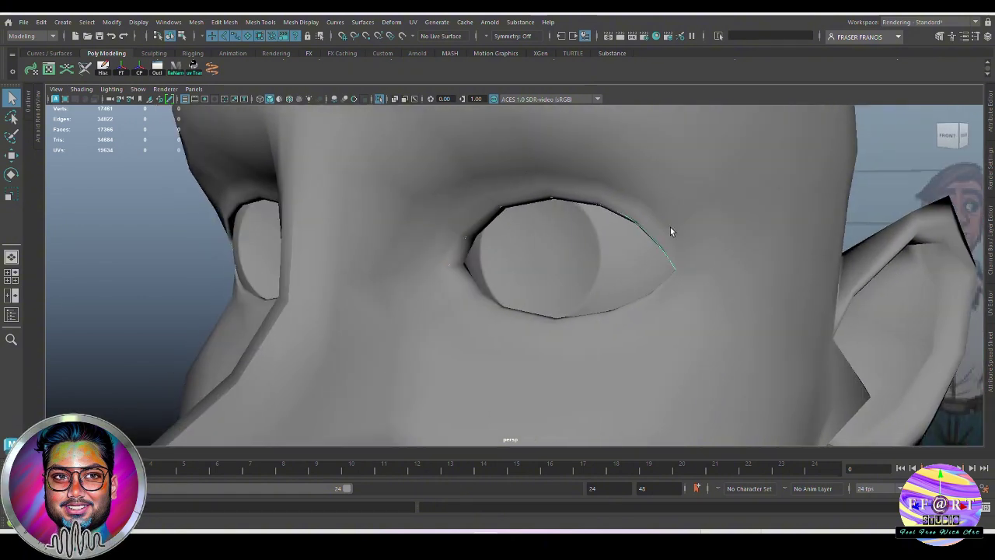
left_click(379, 100)
left_click_drag(597, 292, 583, 282, "alt")
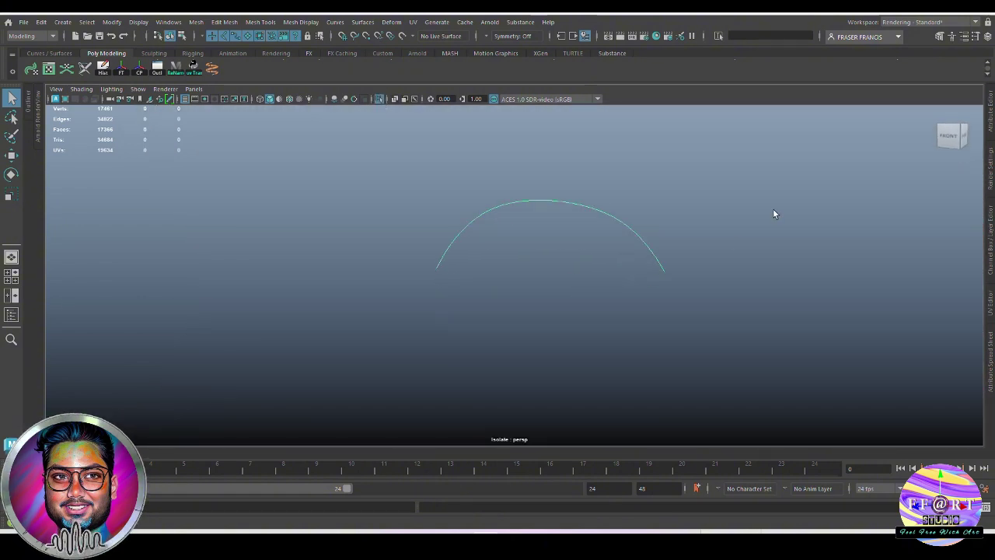
Show the eyelid curve's control vertices and examine how they are distributed from several angles.
right_click_drag(773, 214, 771, 181)
left_click_drag(744, 241, 735, 272, "alt")
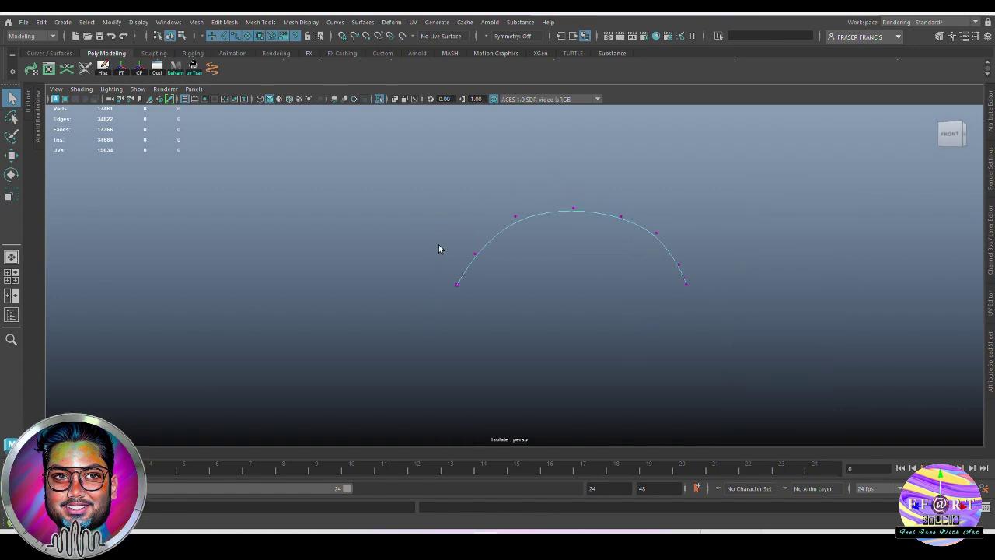
left_click_drag(608, 306, 597, 278, "alt")
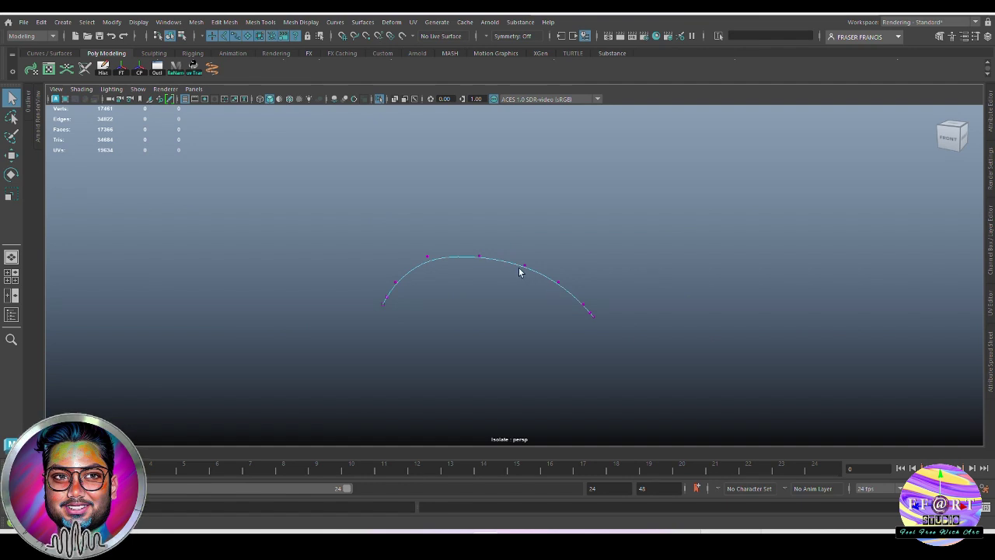
left_click_drag(593, 315, 549, 314, "alt")
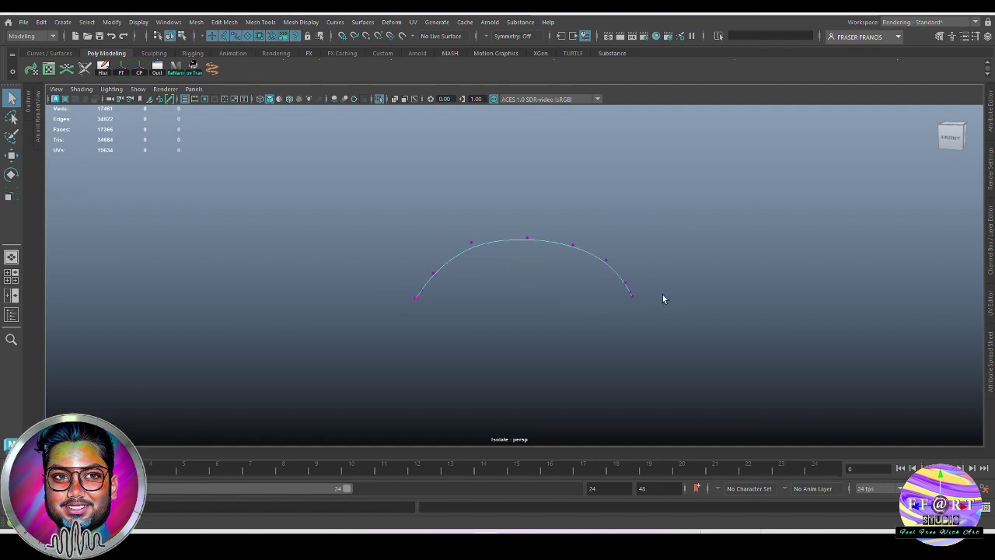
left_click_drag(662, 299, 663, 301, "alt")
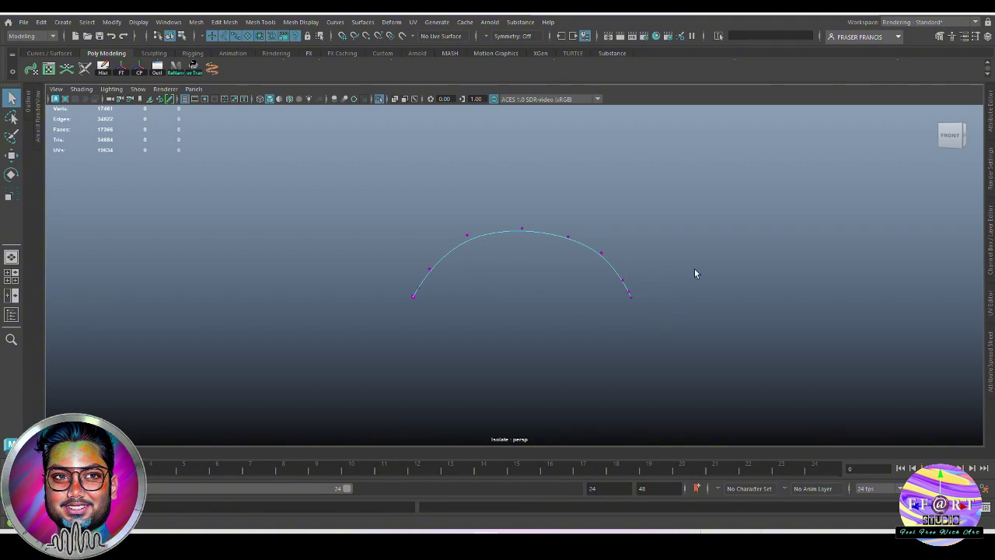
Reselect the eyelid curve as an object, reset the rebuild options and rebuild it as a uniform cubic curve with 12 spans.
right_click_drag(527, 247, 568, 208)
left_click(548, 232)
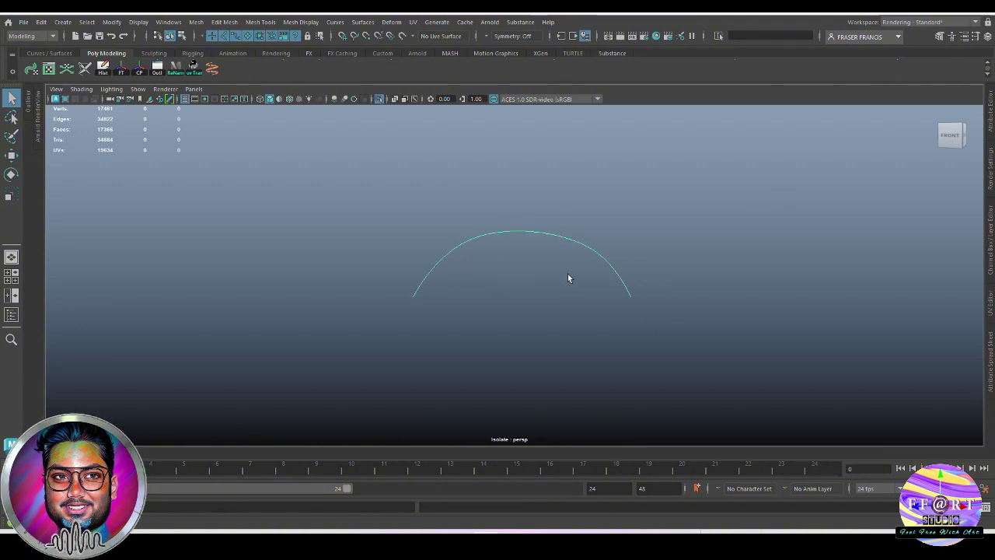
left_click(334, 22)
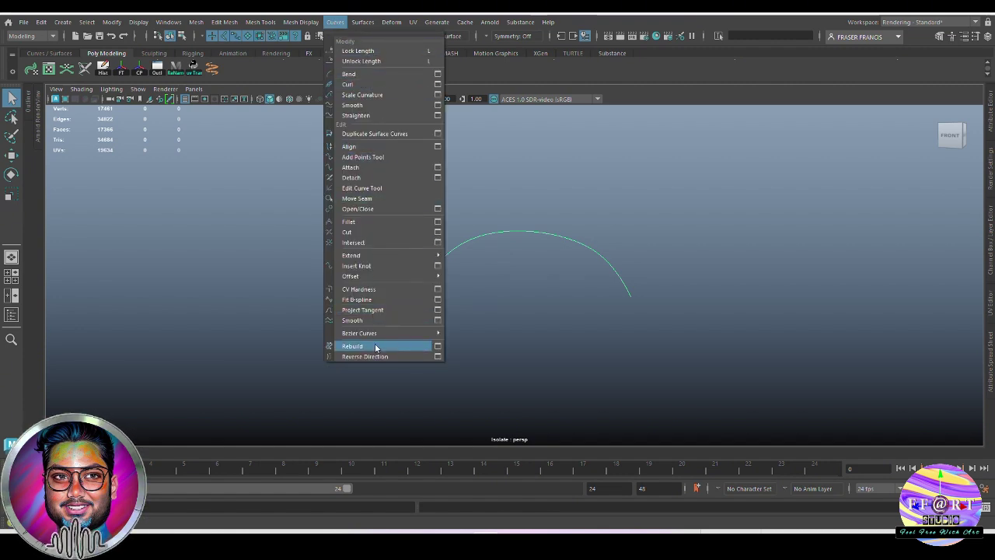
left_click(438, 347)
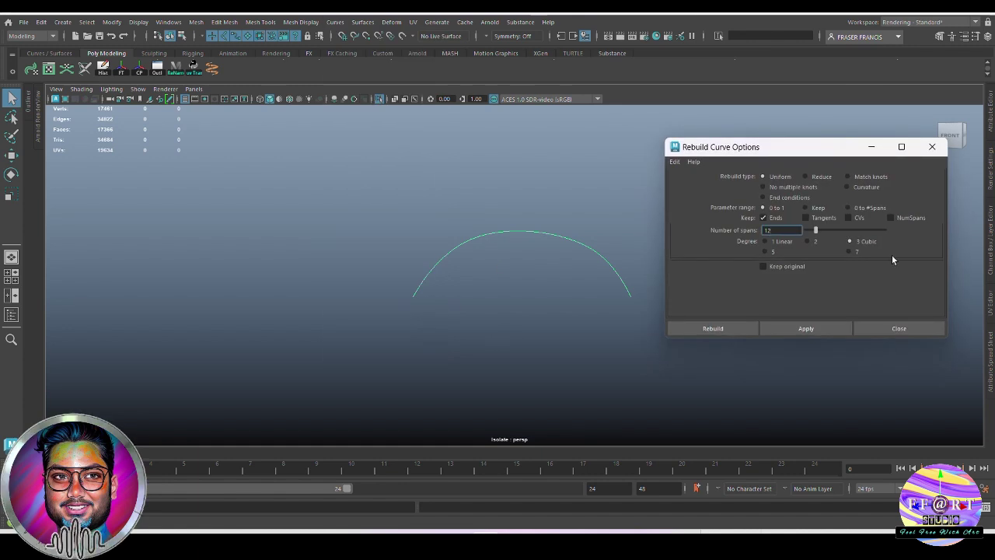
left_click(674, 161)
left_click(695, 186)
key("BackSpace")
type("7")
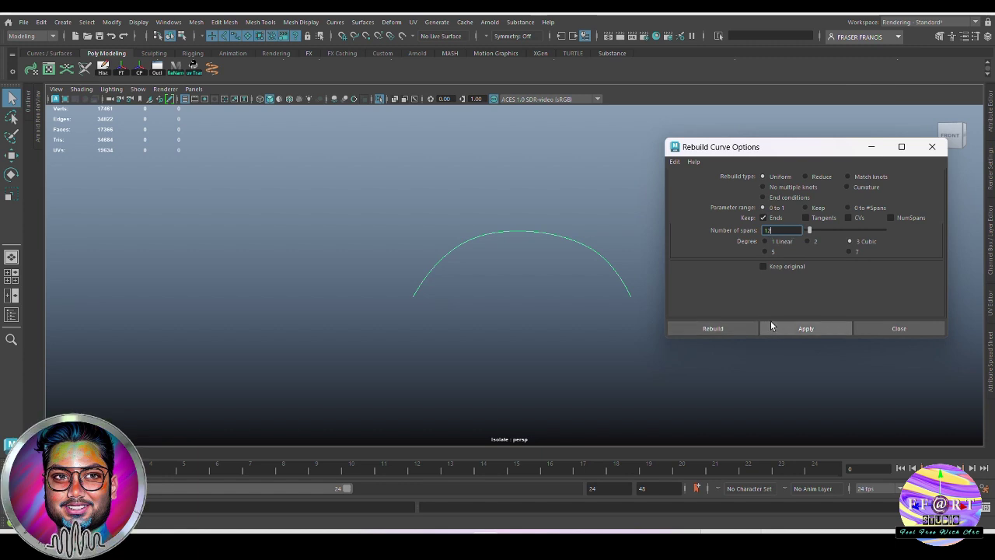
left_click(741, 328)
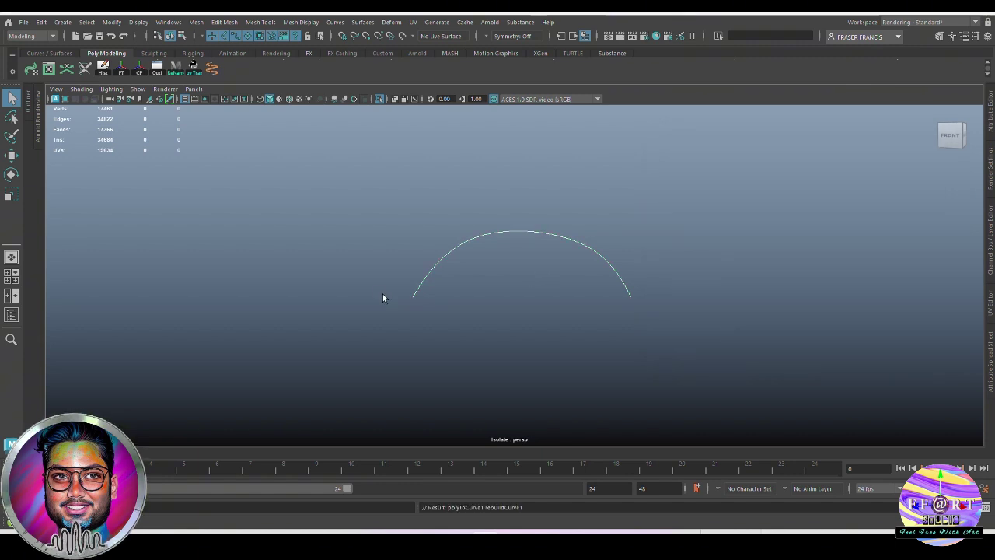
right_click_drag(697, 207, 542, 188)
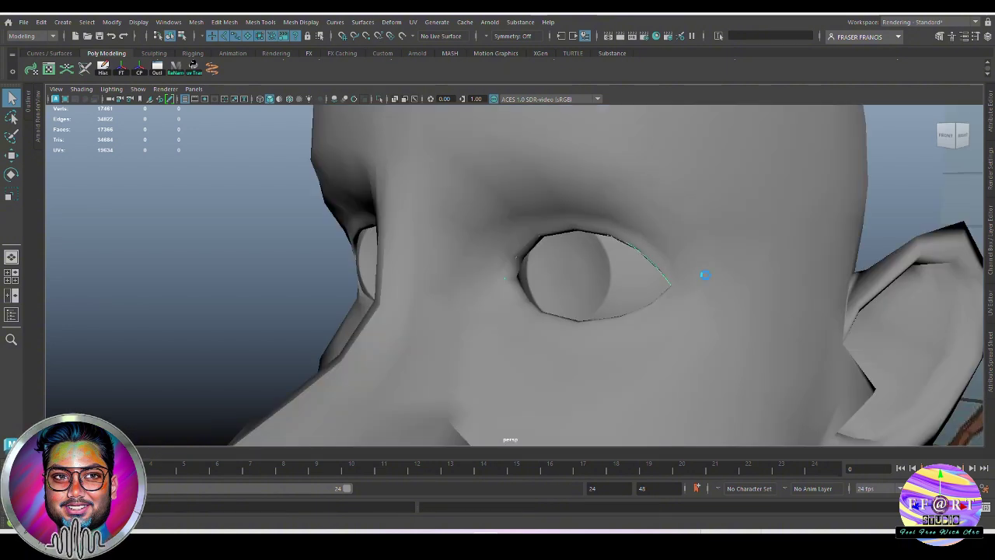
Duplicate the rebuilt eyelid curve, center the copy's pivot and prepare it for moving.
key("w")
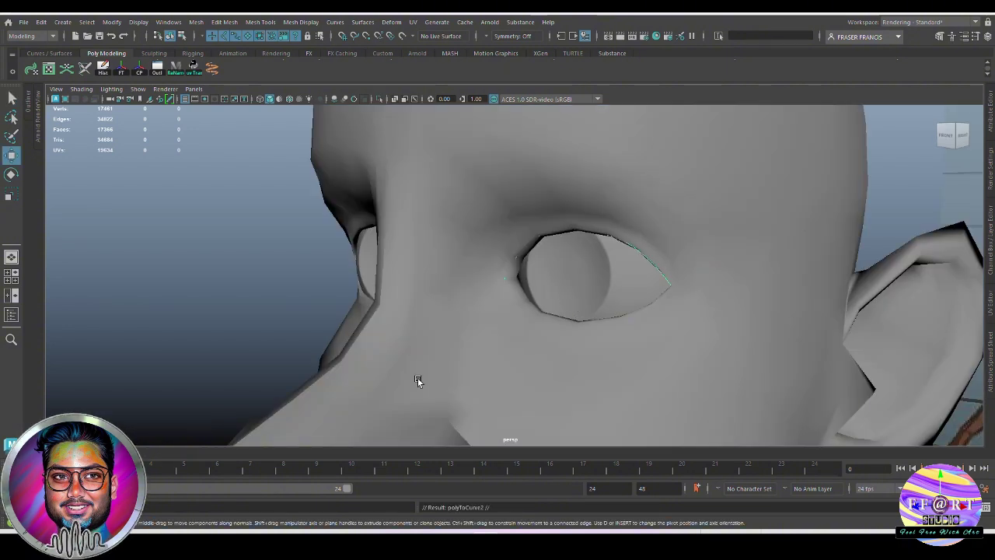
left_click_drag(653, 324, 609, 309, "alt")
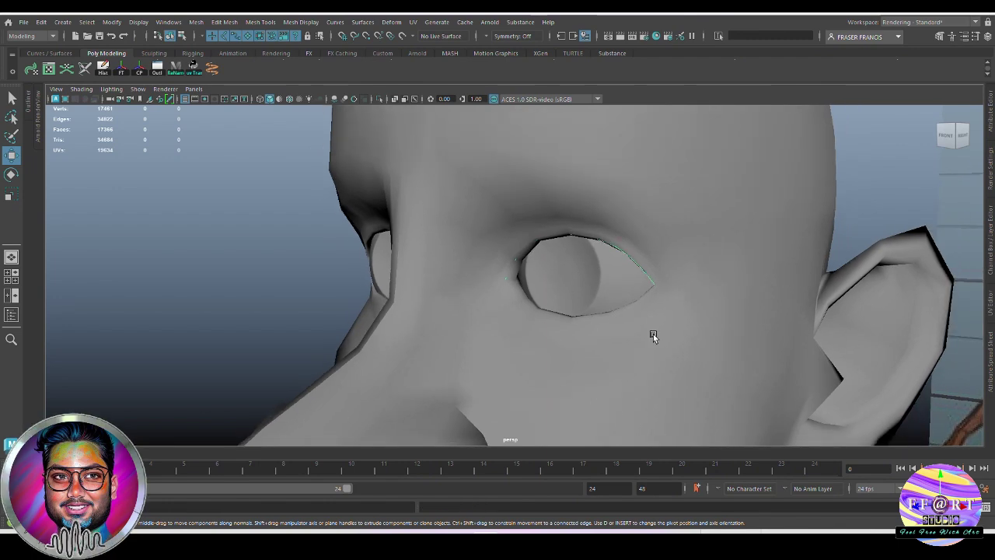
left_click_drag(549, 319, 550, 318, "alt")
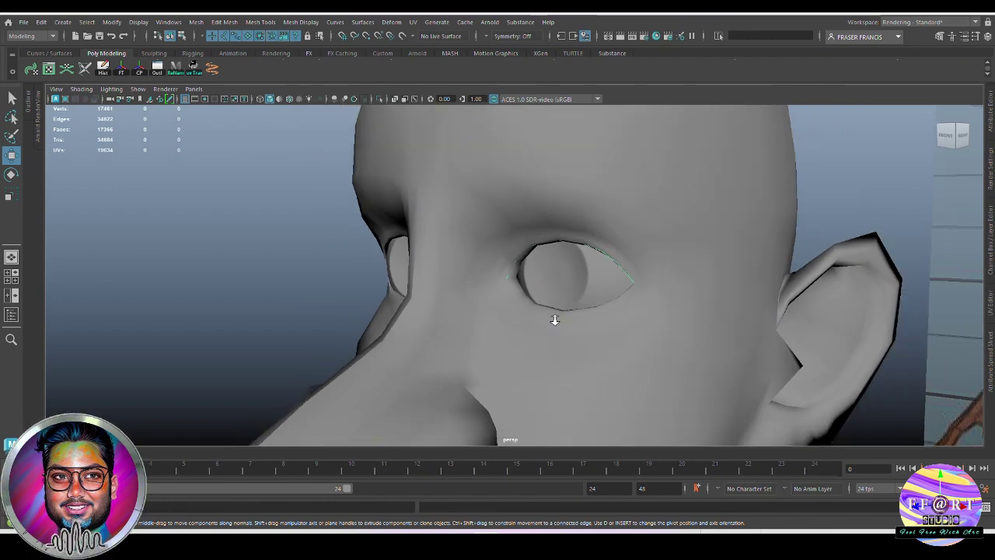
scroll(656, 338, "down", 8)
middle_click_drag(651, 381, 604, 211, "alt")
scroll(604, 211, "down", 3)
middle_click_drag(572, 327, 556, 173, "alt")
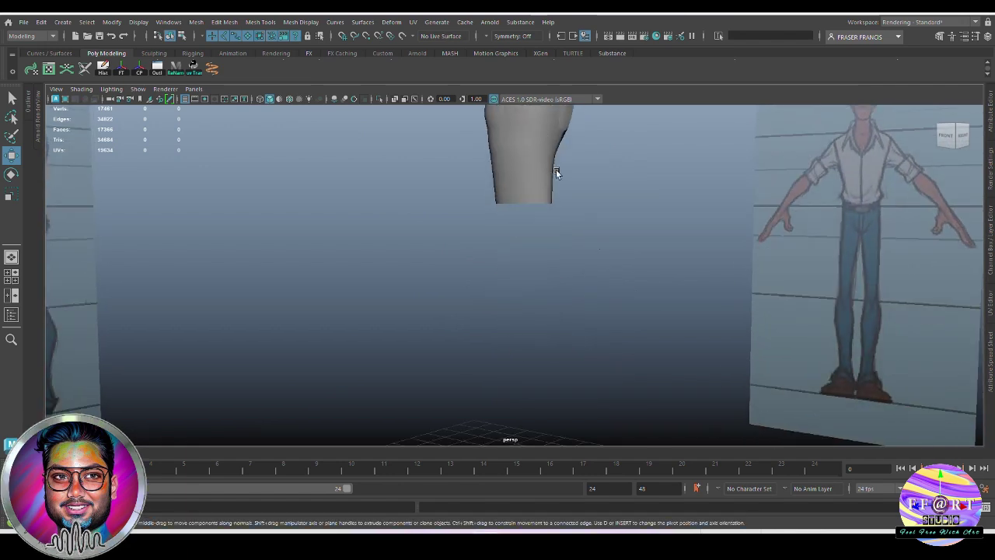
scroll(557, 172, "down", 5)
middle_click_drag(428, 151, 398, 264, "alt")
scroll(398, 265, "up", 2)
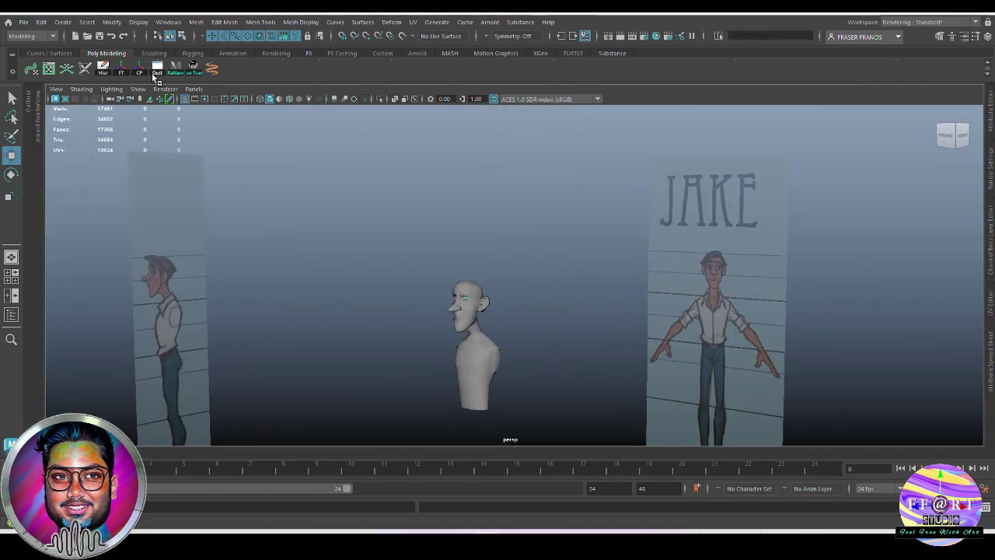
key("w")
key("f")
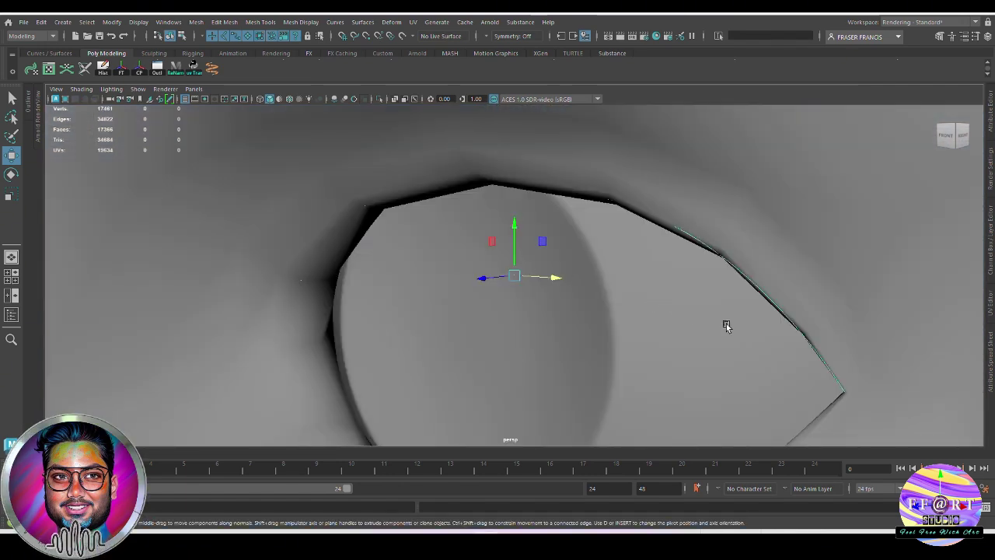
Move the duplicated curve away from the upper eyelid edge and compare its placement with the eye in the front view.
scroll(726, 326, "down", 5)
left_click_drag(535, 306, 506, 251, "alt")
key("e")
mouse_move(484, 300)
left_mouse_down("alt")
mouse_move(529, 296)
mouse_move(546, 226)
mouse_move(515, 235)
mouse_move(476, 310)
left_mouse_up("alt")
key("w")
left_click_drag(500, 205, 585, 278)
key("space")
scroll(584, 276, "up", 5)
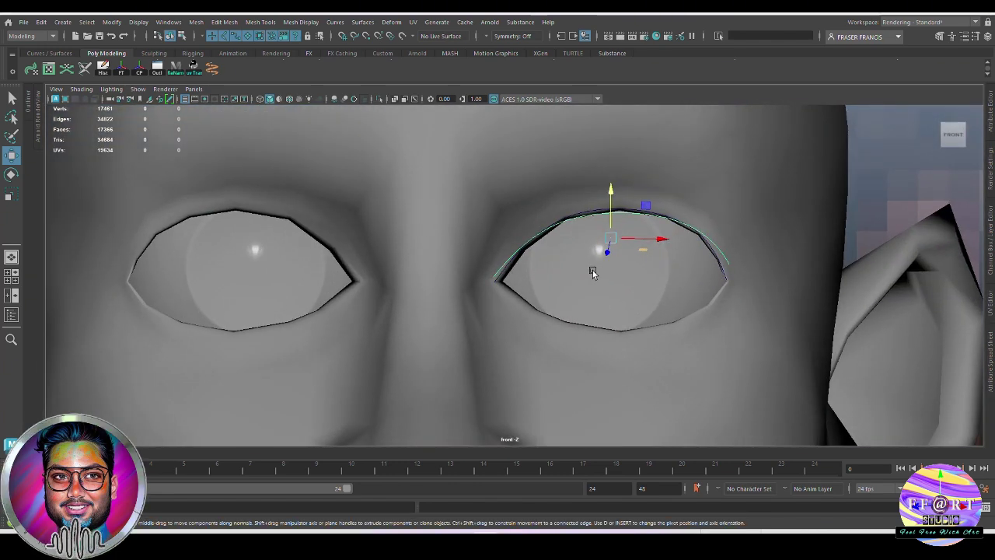
Stretch the duplicated curve vertically so that it arches above the upper eyelid.
key("r")
left_click_drag(608, 194, 611, 177)
key("w")
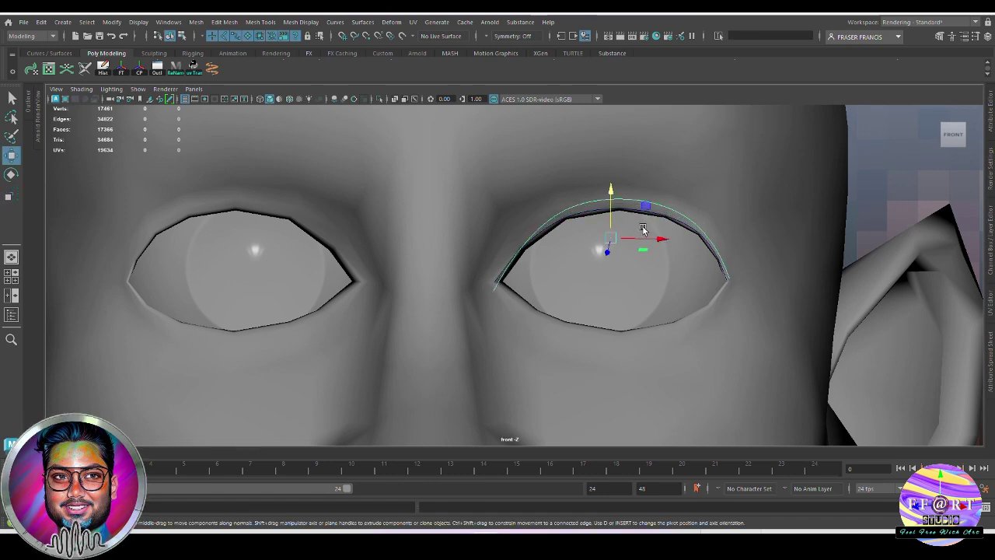
key("r")
scroll(777, 236, "down", 10)
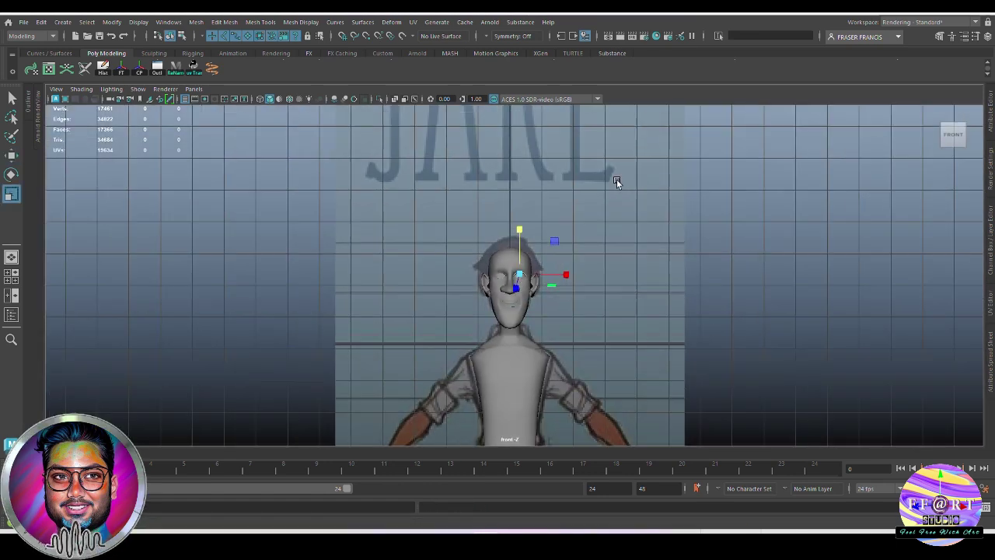
Shift the outer-end control vertices of the arched curve slightly outward past the eye corner in the front view, using soft selection.
right_click(804, 243)
left_click(741, 239)
scroll(829, 422, "up", 10)
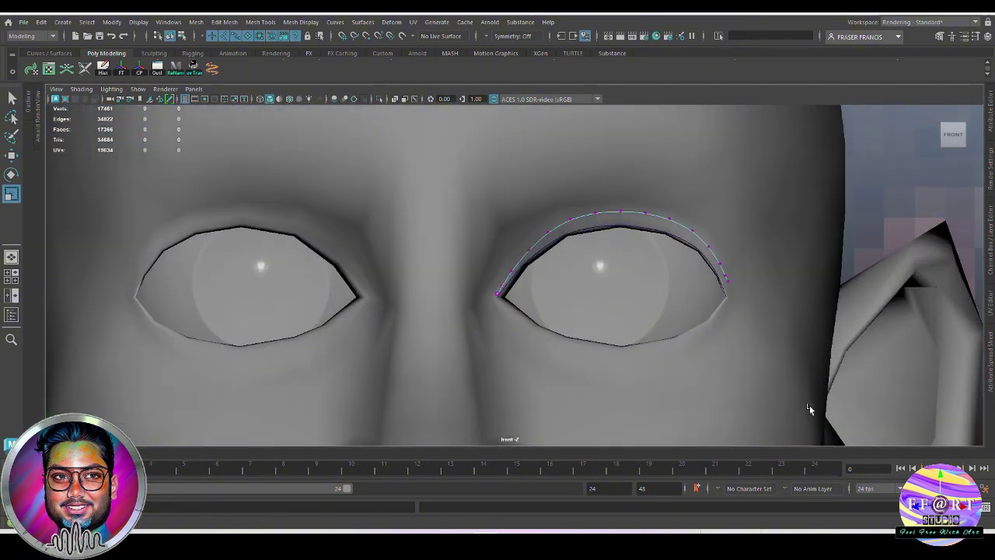
left_click_drag(774, 322, 732, 221)
key("w")
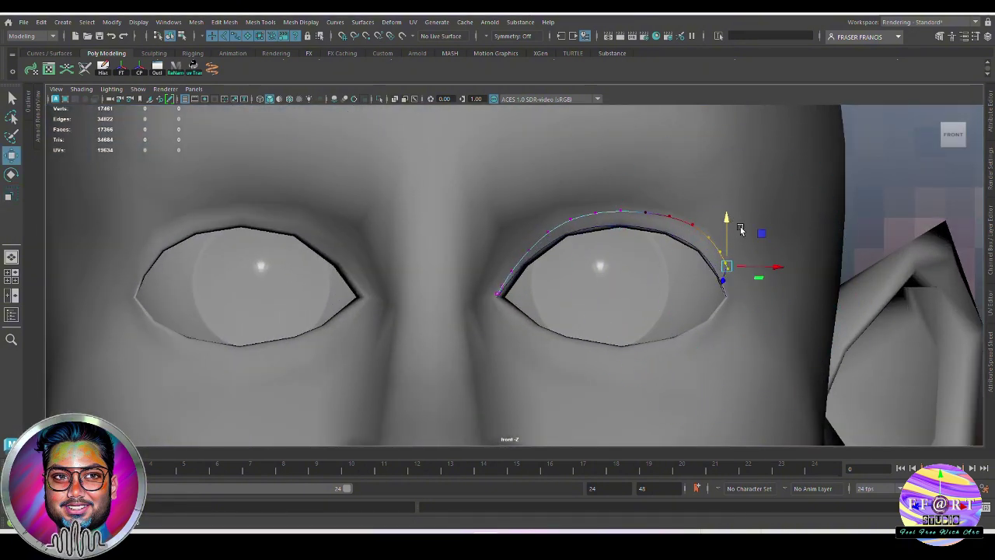
left_click_drag(777, 268, 786, 268)
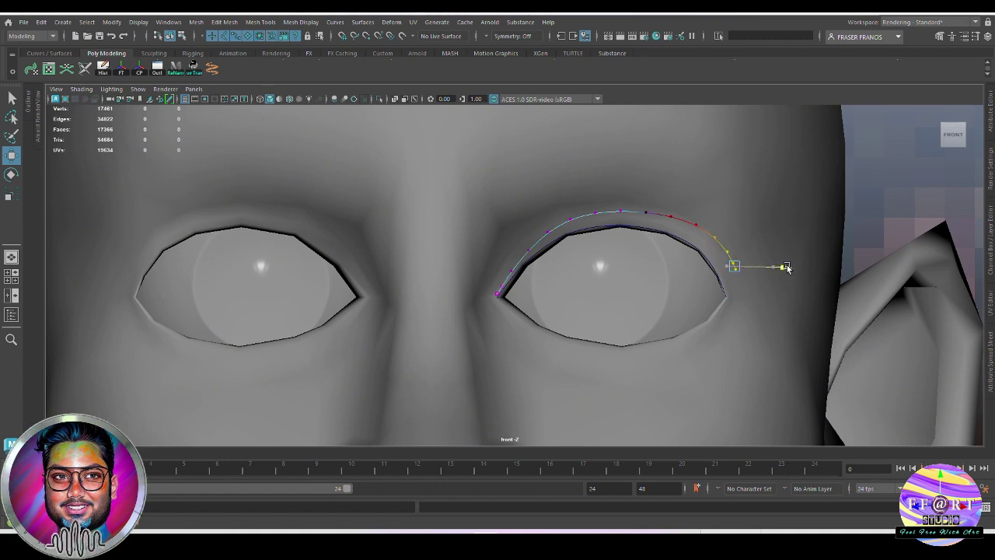
left_click(632, 210)
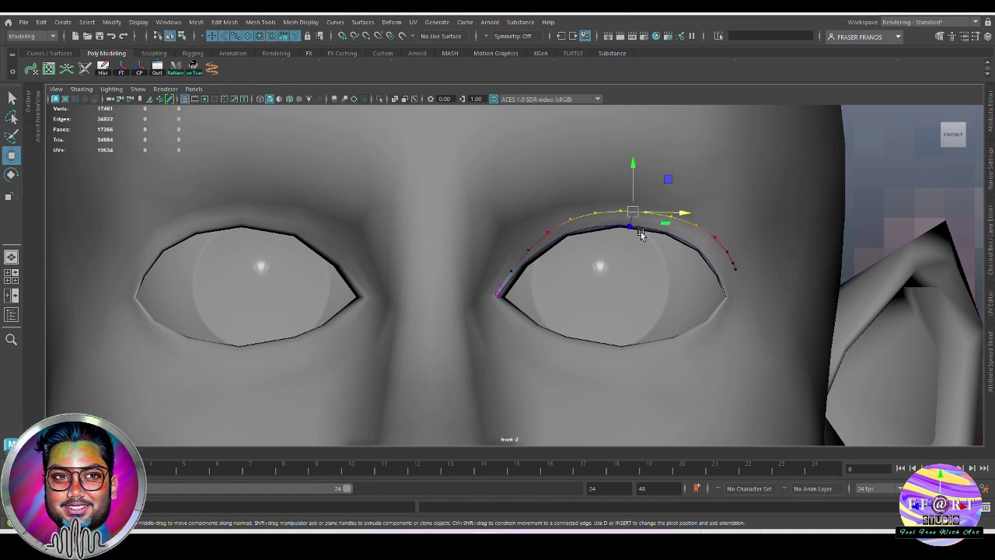
Pull the arched curve's inner-side control vertices slightly forward from the face in the perspective view, with soft selection on.
left_click(733, 269)
key("space")
left_click_drag(738, 298, 738, 216)
left_click_drag(738, 256, 559, 332, "alt")
key("b")
key("ctrl+z")
key("b")
left_click_drag(561, 333, 611, 251)
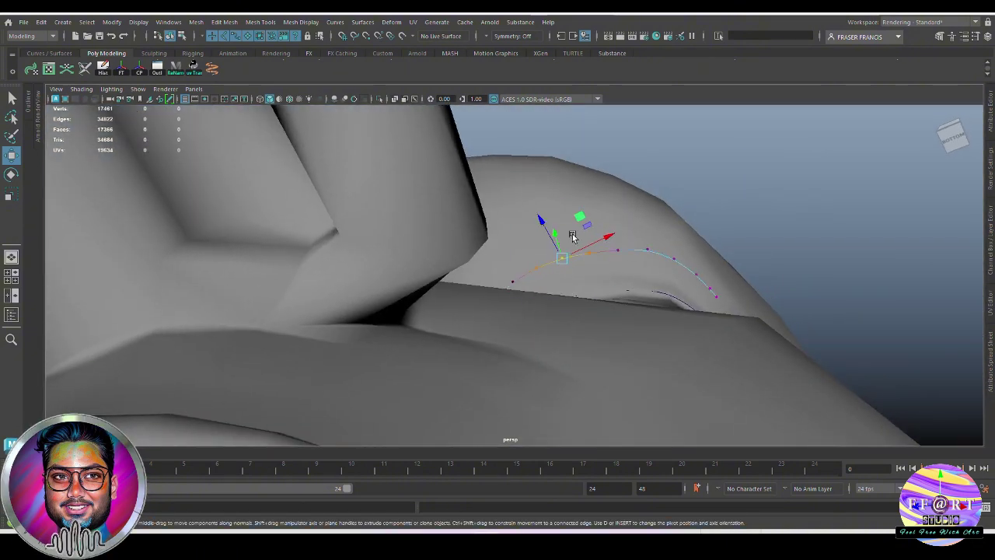
left_click_drag(542, 216, 541, 214)
Pull the arched curve's middle control vertices slightly forward and undo the sideways shift.
left_click(618, 249)
left_click_drag(602, 218, 600, 214)
left_click_drag(645, 247, 654, 255)
key("ctrl+z")
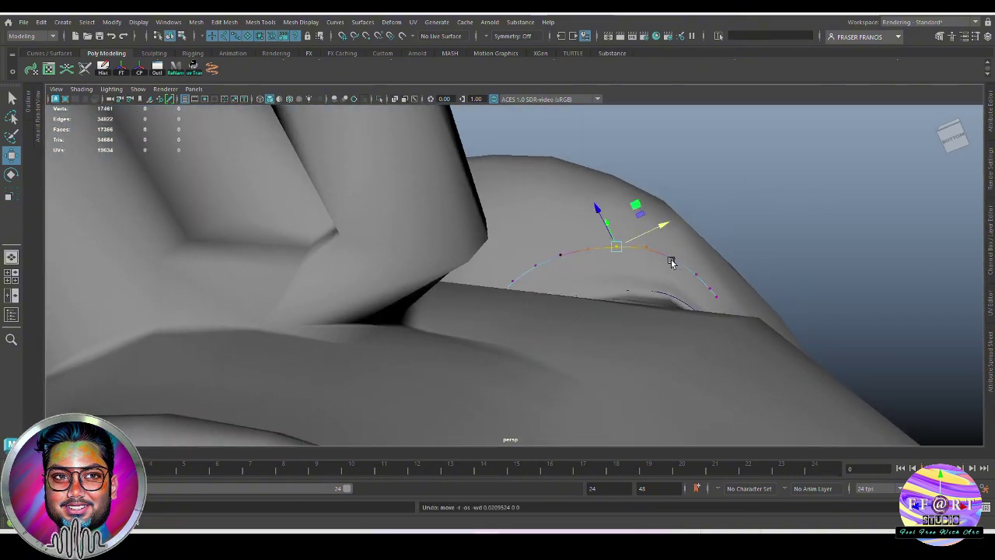
left_click(673, 261)
key("ctrl+z")
Pull the arched curve's outer-side control vertices slightly forward to even out the arc.
left_click(743, 250)
left_click_drag(743, 250, 726, 230, "alt")
left_click_drag(644, 222, 686, 257)
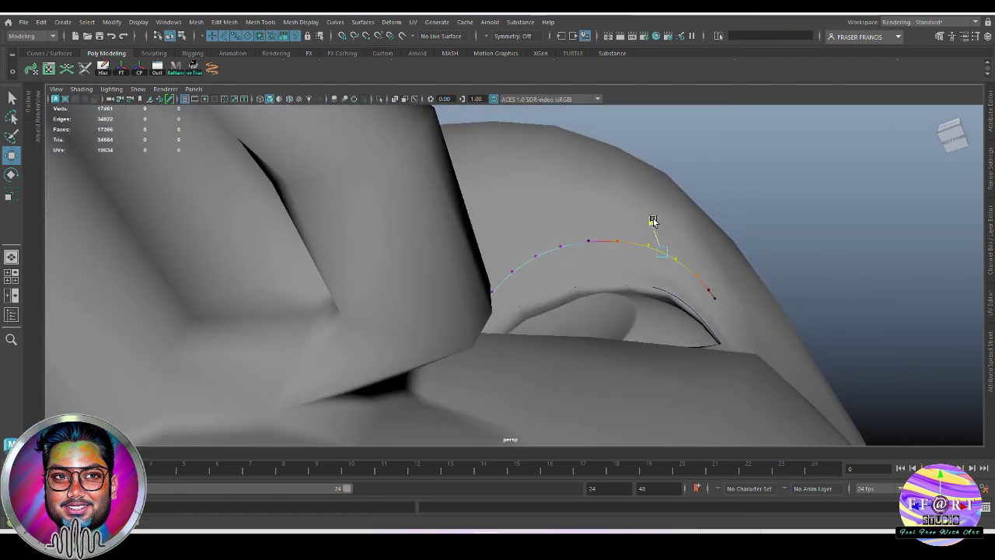
left_click_drag(654, 222, 652, 219)
left_click(633, 233)
Try to reposition the arched curve's inner-end control vertices and undo the adjustments.
left_click_drag(633, 233, 504, 320, "alt")
left_click_drag(461, 248, 491, 289)
left_click_drag(491, 290, 551, 291, "alt")
key("ctrl+z")
key("ctrl+z")
key("ctrl+z")
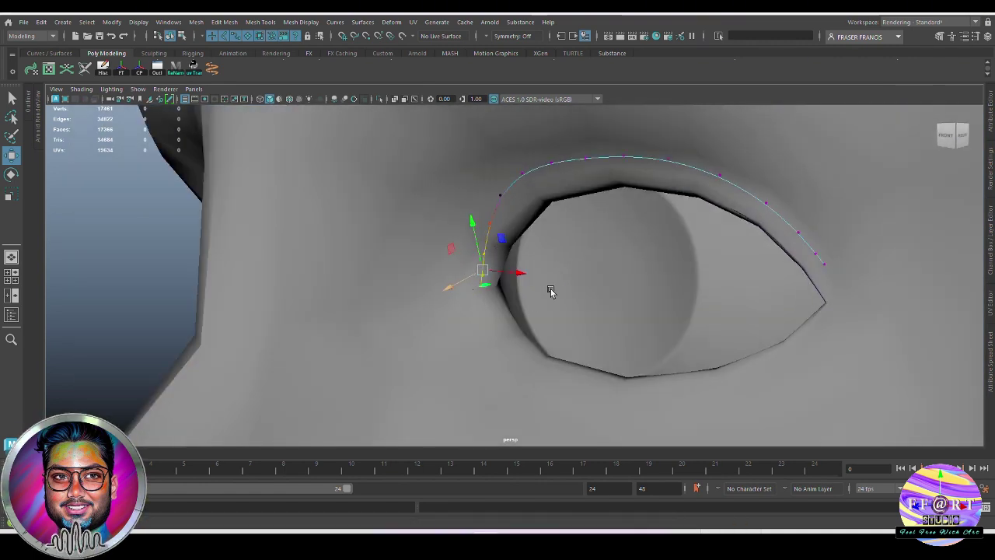
Select both curves as objects and turn on X-ray shading to expose their inner ends at the eye corner.
right_click_drag(551, 290, 648, 339, "alt")
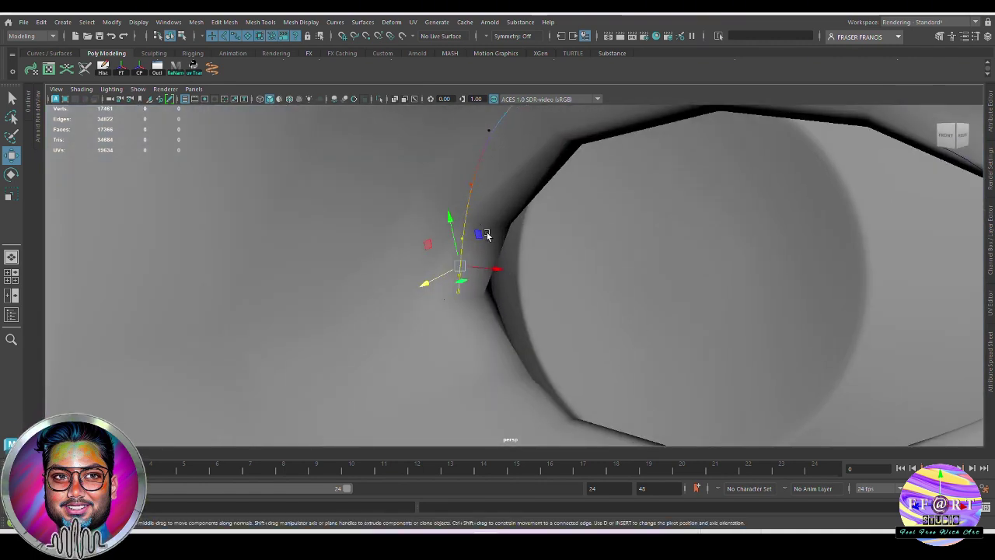
right_click_drag(468, 209, 734, 98)
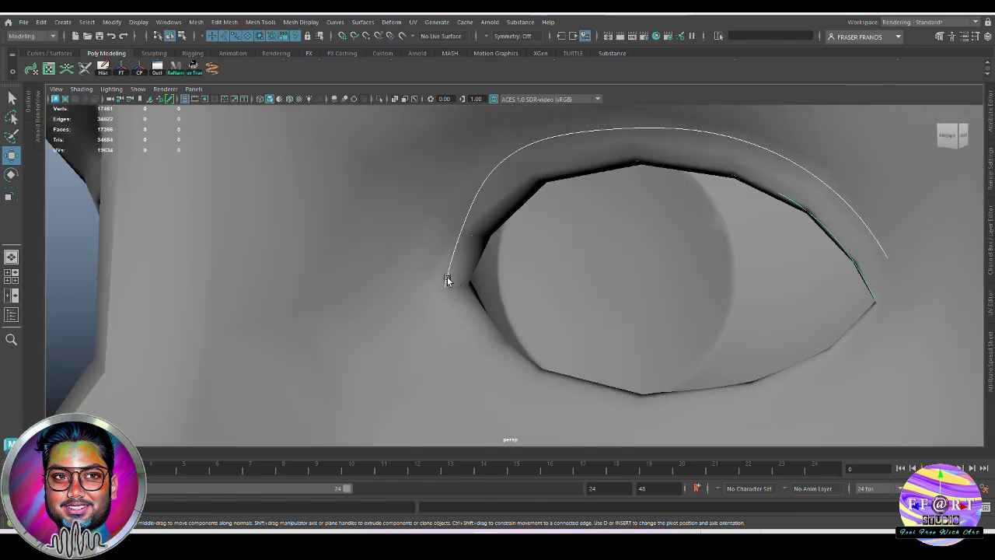
right_click_drag(417, 258, 509, 306, "alt")
left_click_drag(424, 328, 454, 276, "alt")
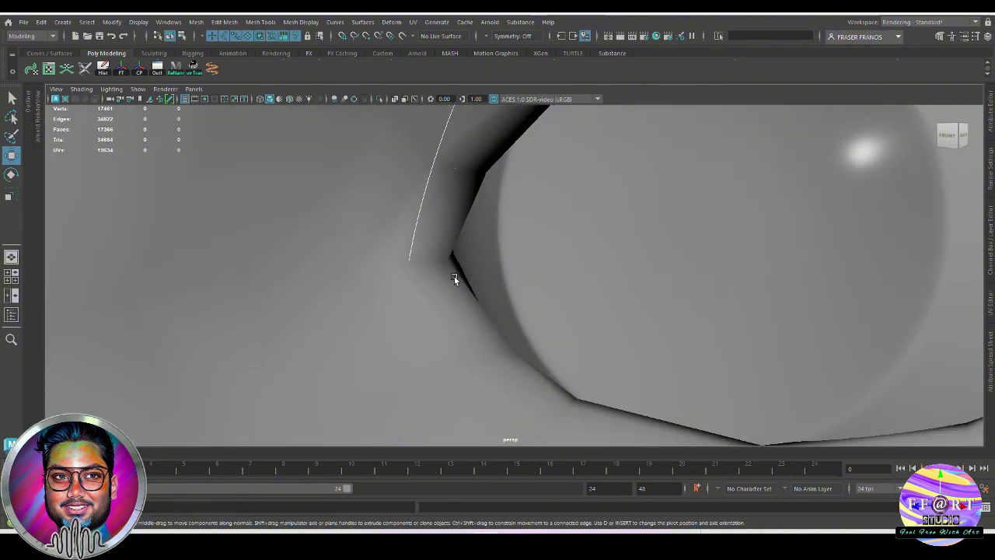
middle_click_drag(453, 276, 508, 321, "alt")
right_click_drag(508, 320, 466, 299, "alt")
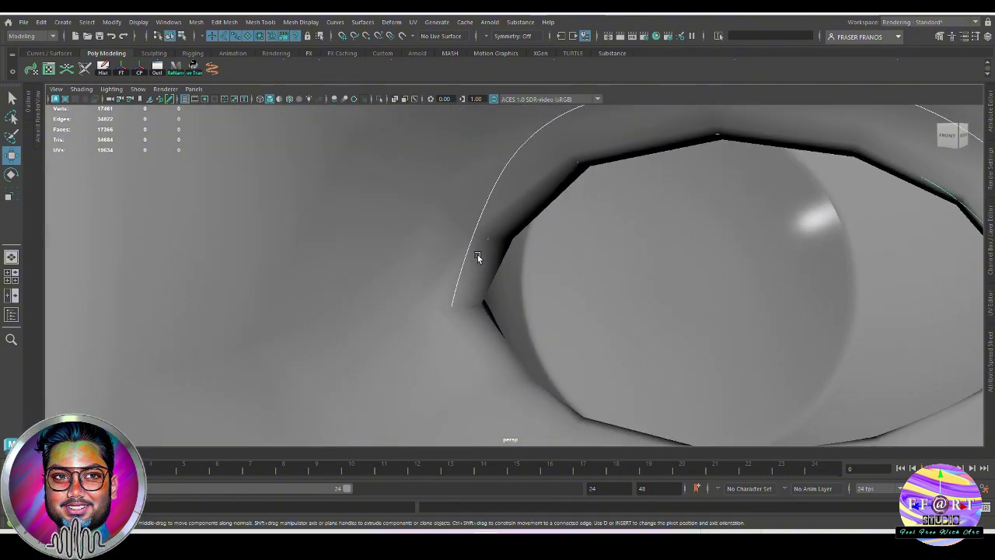
mouse_move(465, 255)
left_mouse_down("alt")
mouse_move(375, 298)
mouse_move(477, 266)
left_mouse_up("alt")
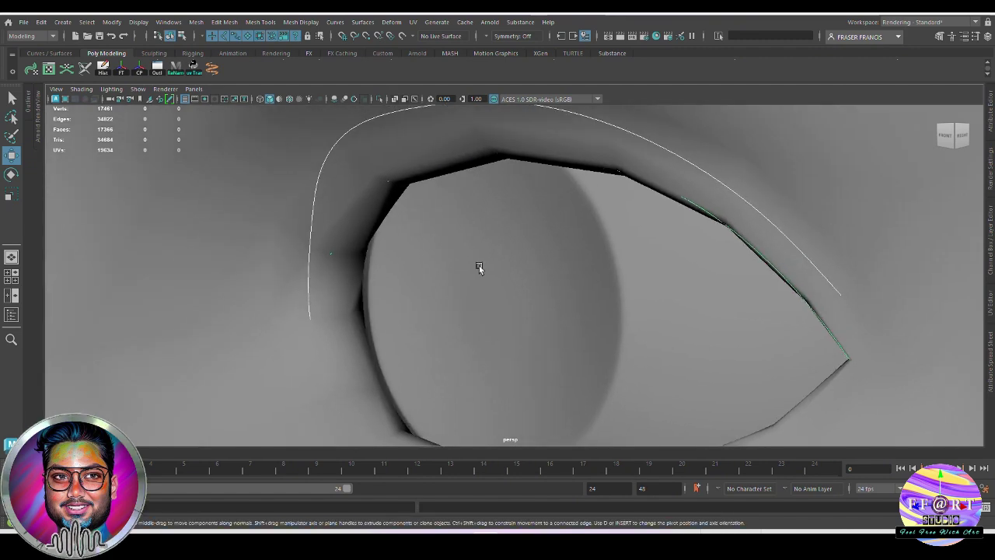
left_click(396, 99)
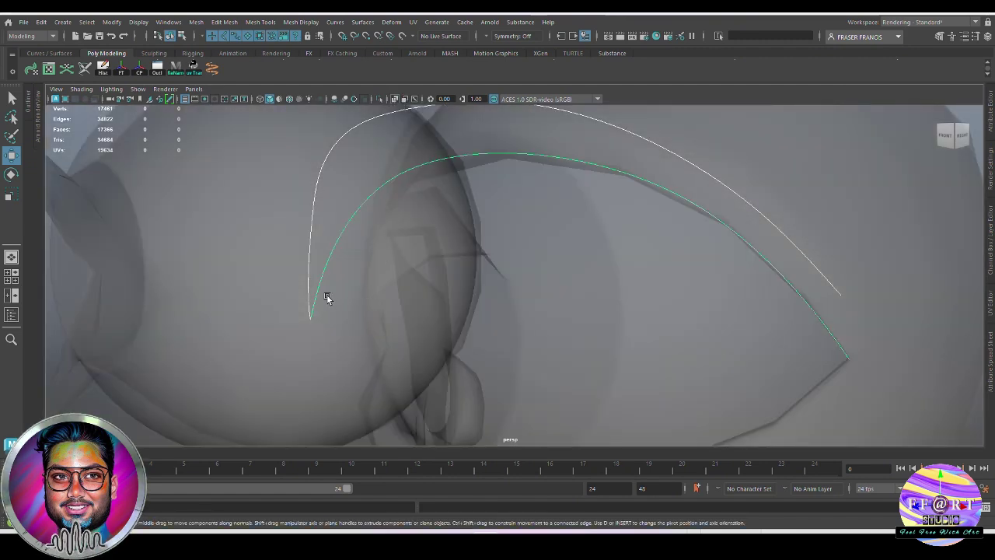
Delete the end control vertices of the eyelid edge curve at the inner eye corner to shorten it.
scroll(327, 298, "down", 6)
right_click_drag(236, 255, 175, 255)
left_click_drag(476, 326, 424, 279)
scroll(583, 353, "up", 8)
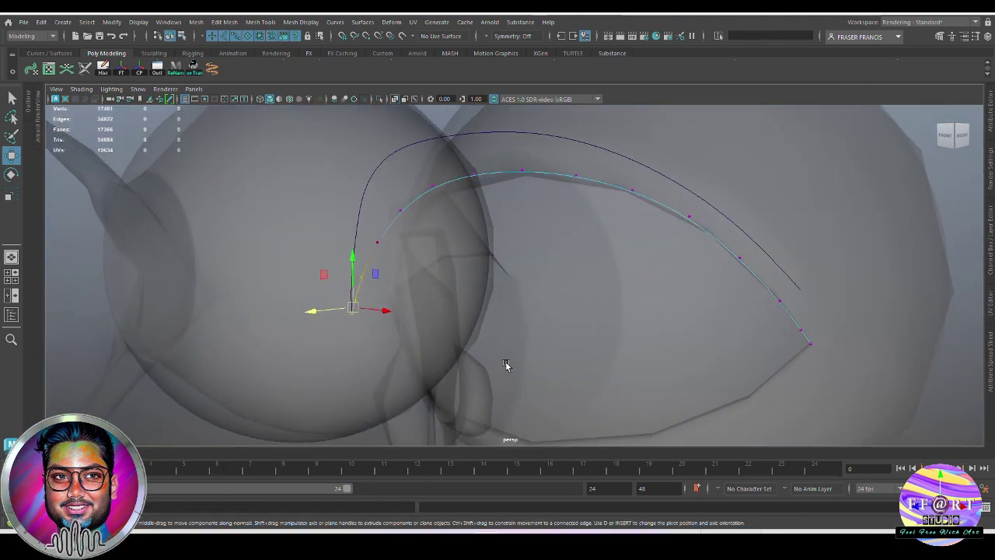
left_click(412, 336)
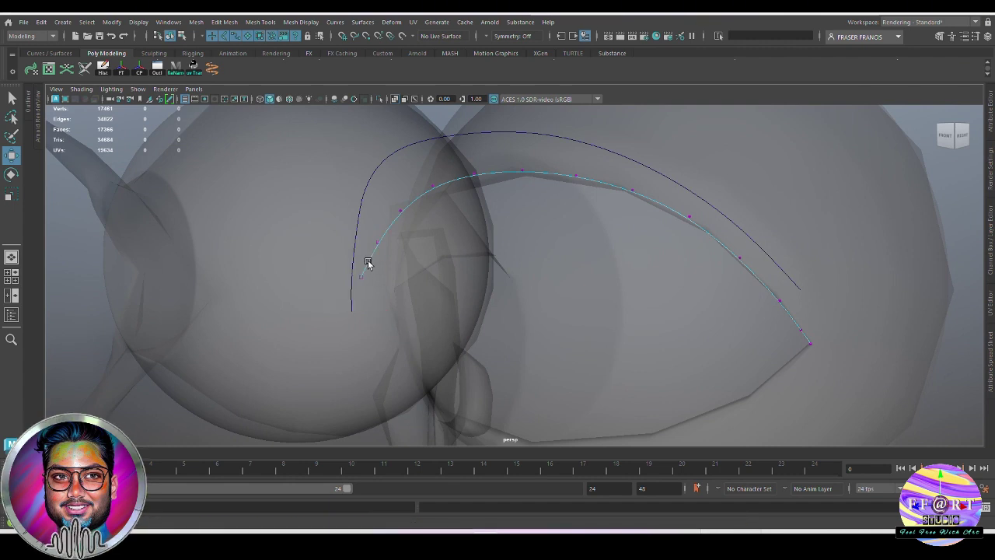
Delete the end control vertices of the arched curve at the inner eye corner to trim it.
left_click(359, 220)
right_click_drag(359, 220, 322, 220)
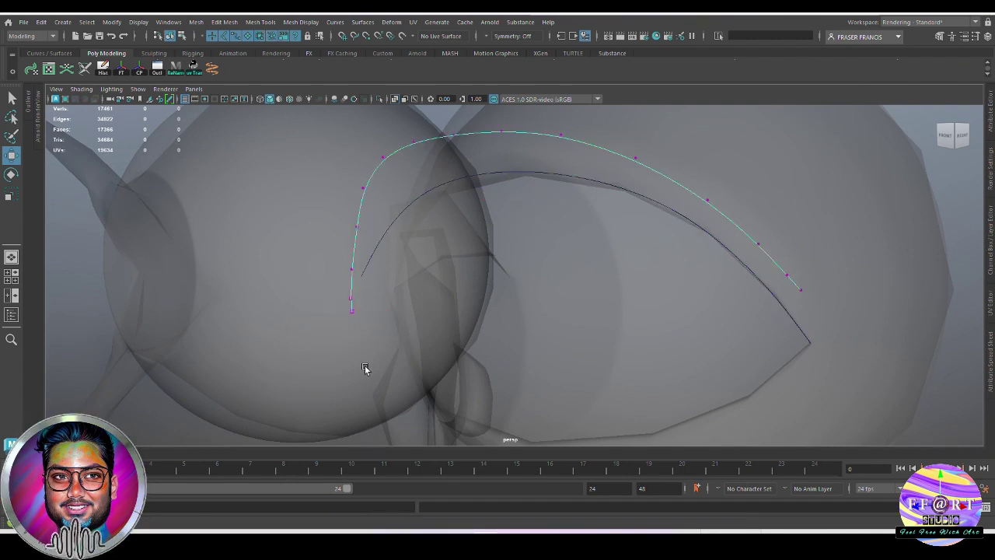
left_click_drag(372, 338, 325, 288)
key("Delete")
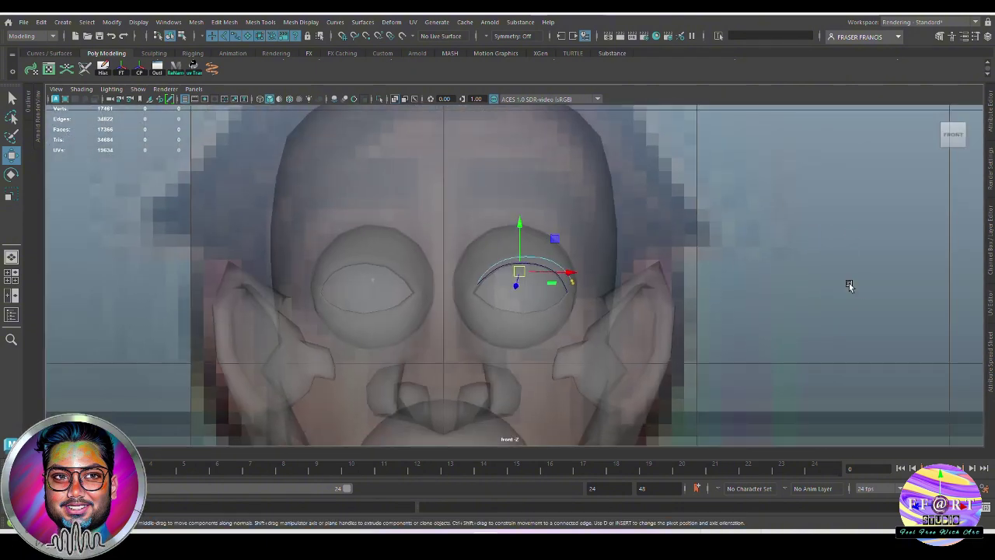
Restore the solid shaded display without X-ray and select the arched curve together with the eyelid edge curve.
left_click(665, 293)
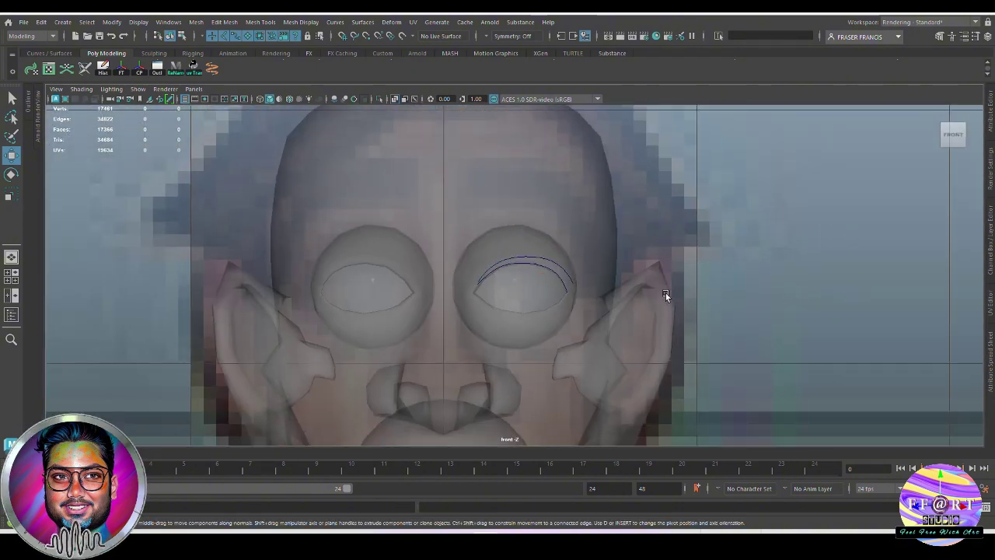
key("5")
key("space")
left_click(686, 264)
left_click_drag(686, 264, 746, 304, "alt")
left_click(746, 304)
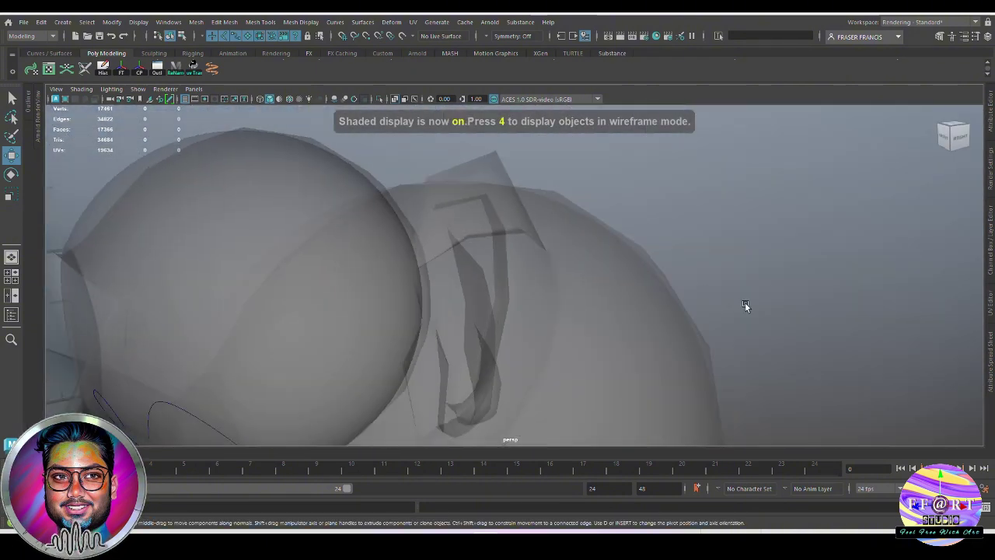
right_click_drag(746, 304, 434, 148, "alt")
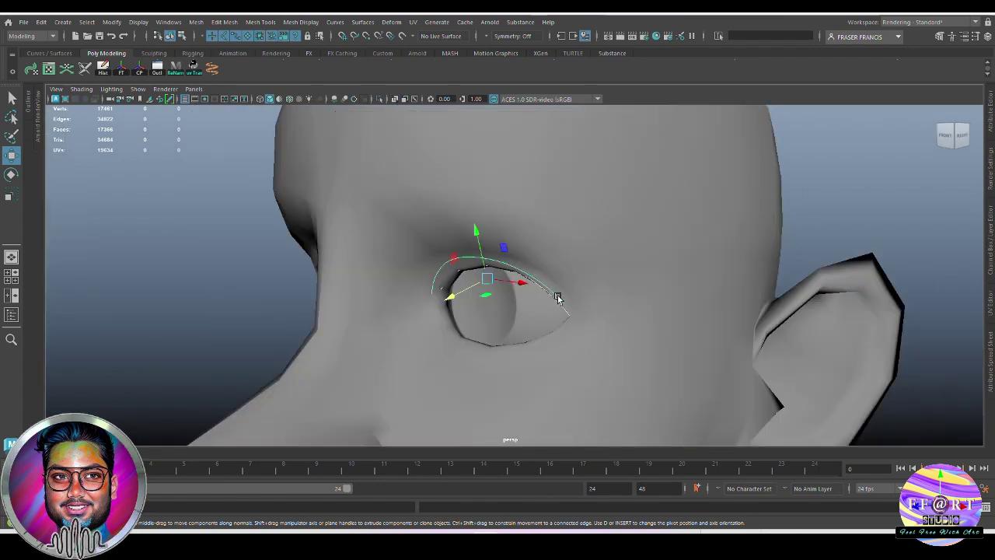
left_click_drag(562, 295, 614, 312, "alt")
Open the Loft options for the selected curves and reset them to their defaults.
left_click(363, 22)
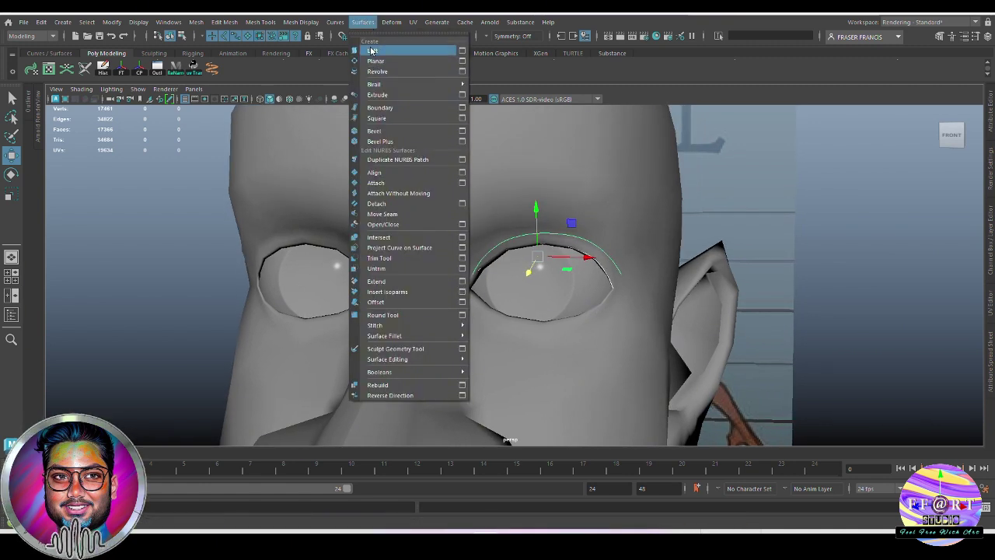
left_click(463, 50)
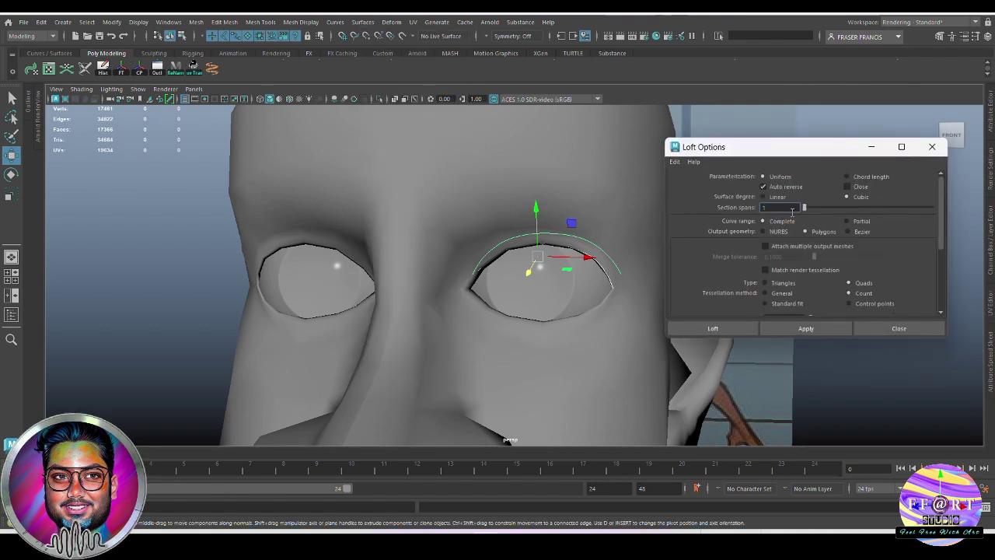
left_click(676, 161)
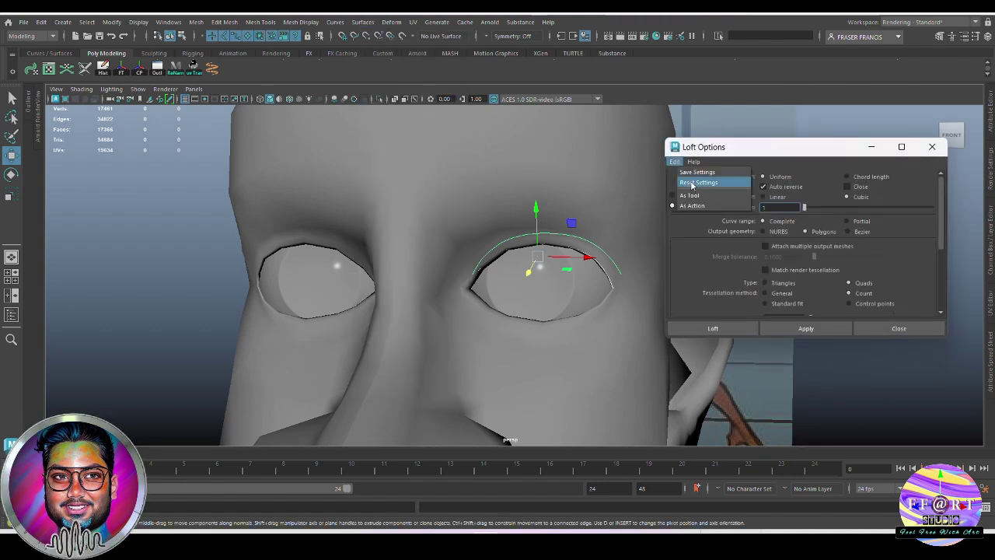
left_click(728, 183)
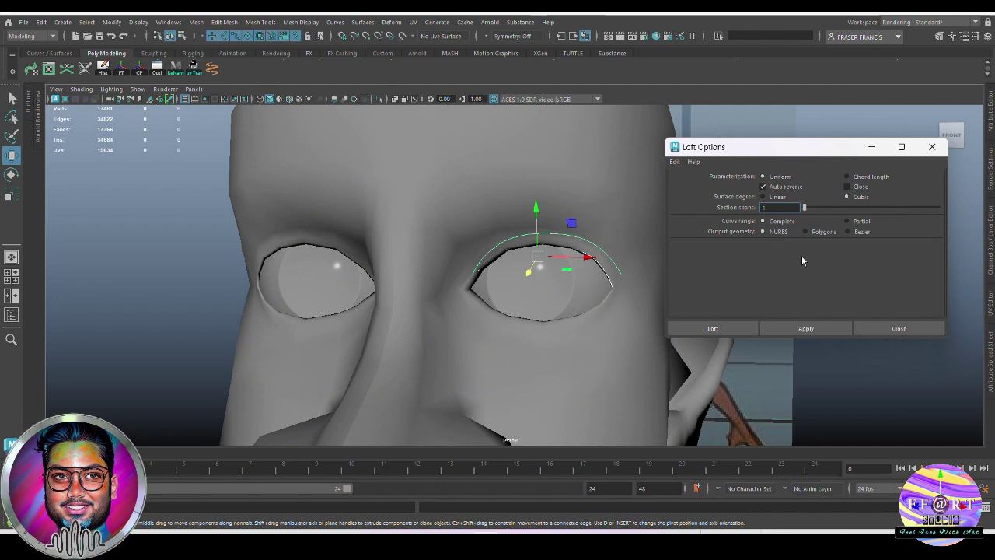
Loft the two curves into a polygon surface of quads, using the Count tessellation method with a count of 30.
left_click(807, 231)
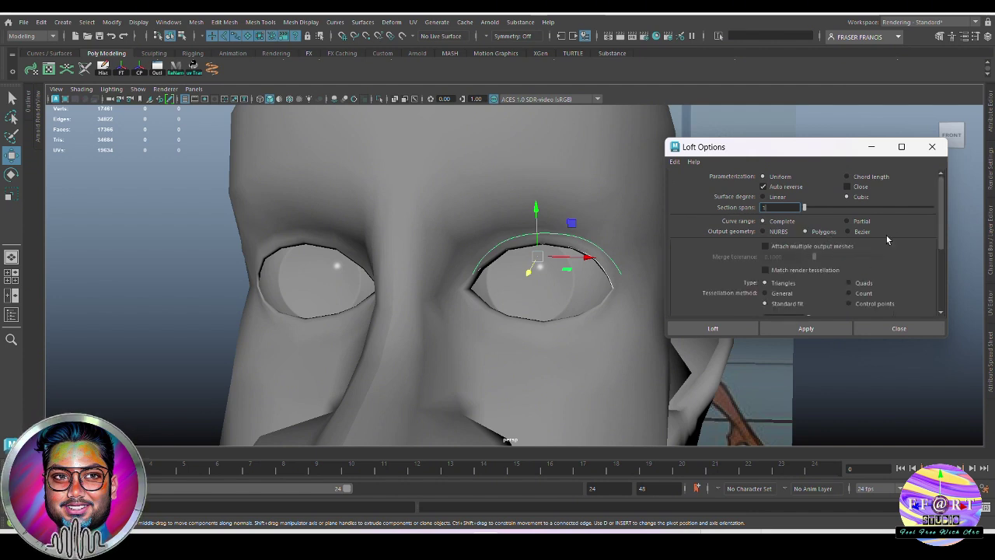
mouse_move(942, 215)
left_mouse_down()
mouse_move(942, 240)
mouse_move(940, 222)
left_mouse_up()
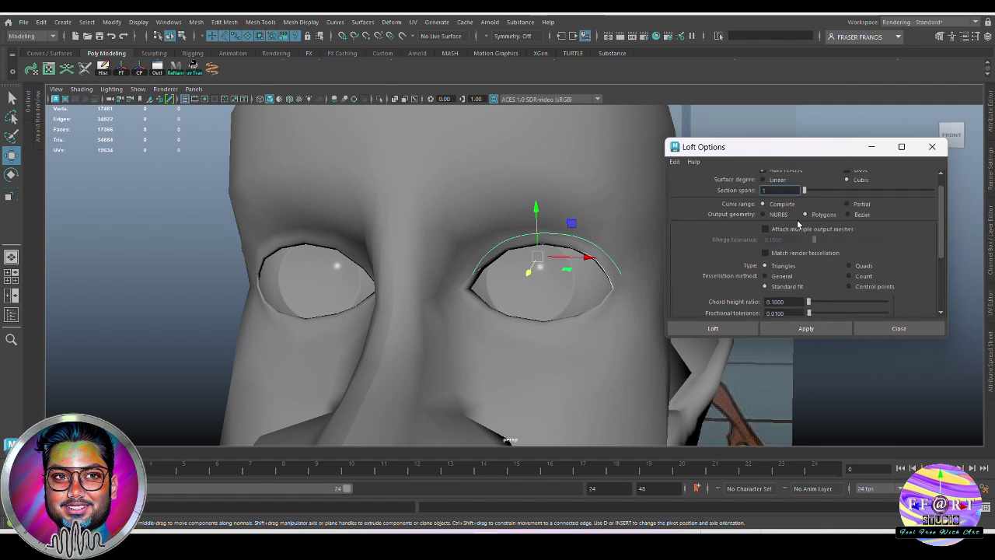
scroll(824, 241, "down", 2)
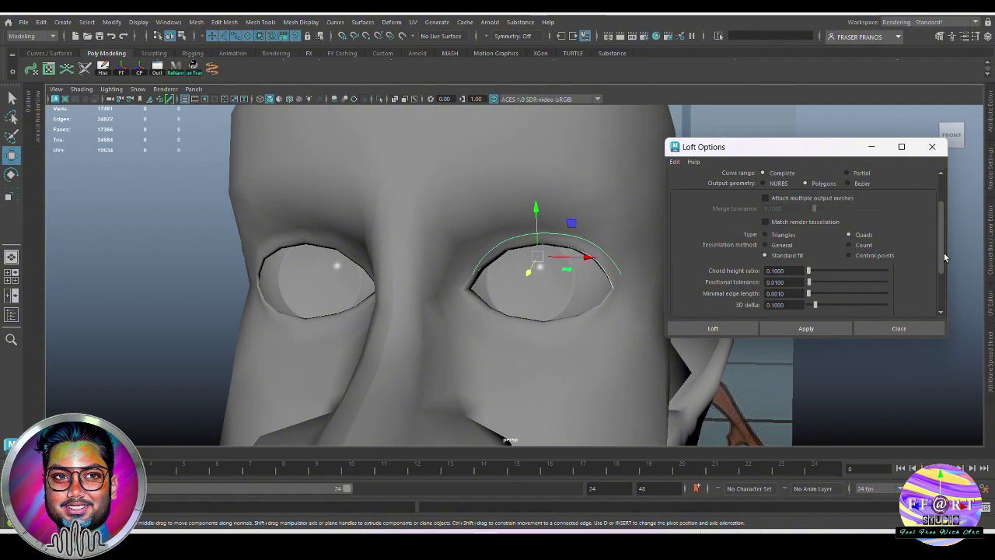
left_click(850, 245)
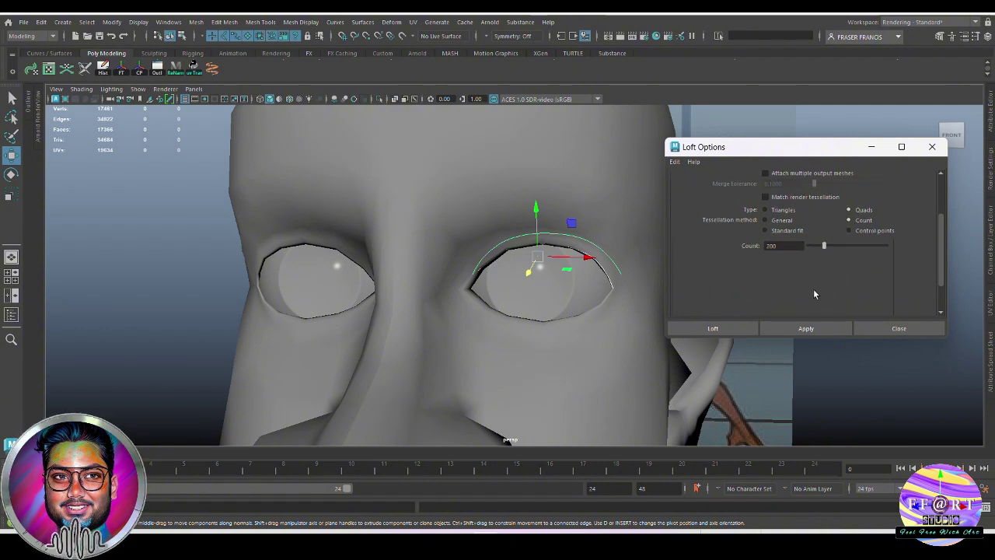
double_click(780, 246)
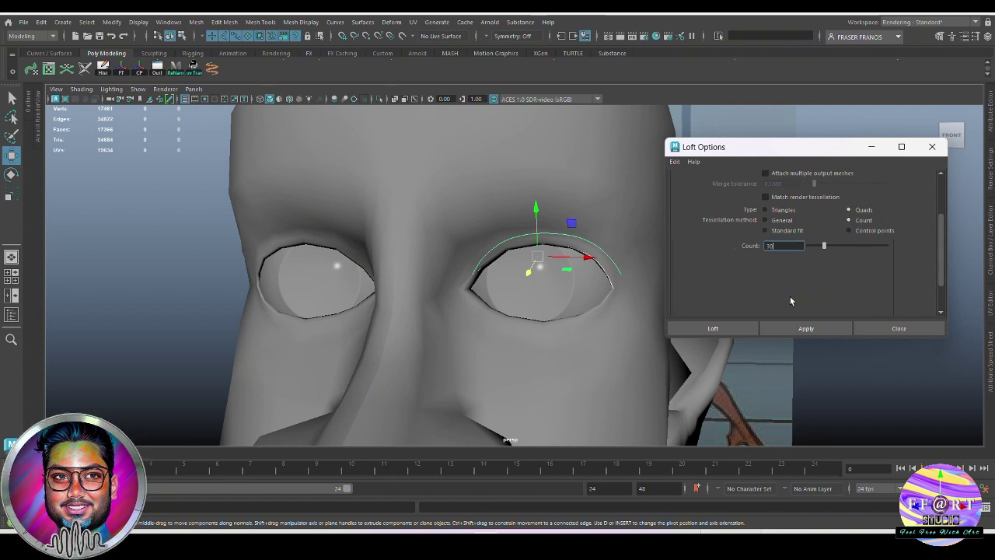
left_click(739, 330)
Turn on the smooth mesh preview for the lofted eyelash strip above the eye.
left_click_drag(888, 272, 849, 325, "alt")
right_click_drag(723, 258, 809, 334, "alt")
left_click_drag(809, 334, 657, 293, "alt")
scroll(657, 293, "up", 3)
left_click_drag(485, 390, 542, 375, "alt")
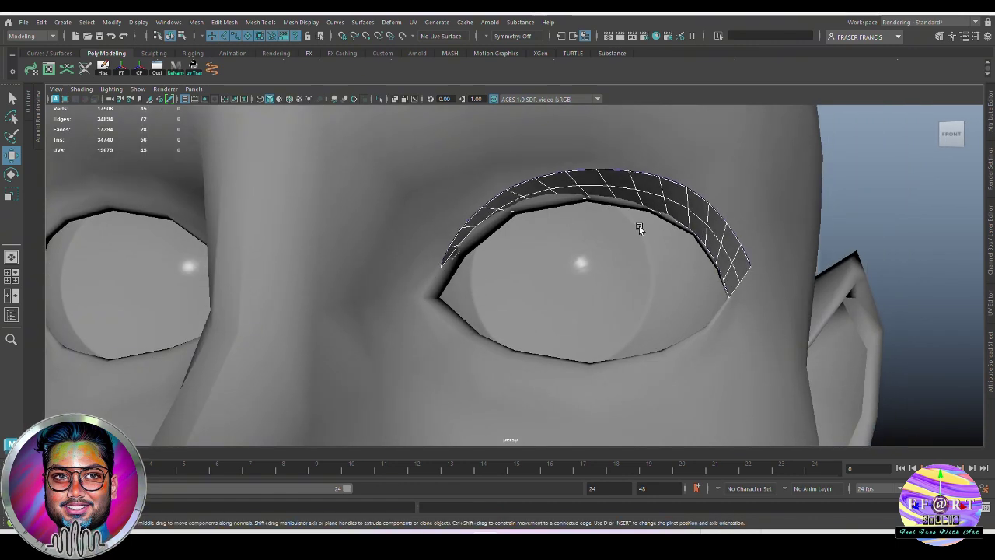
key("3")
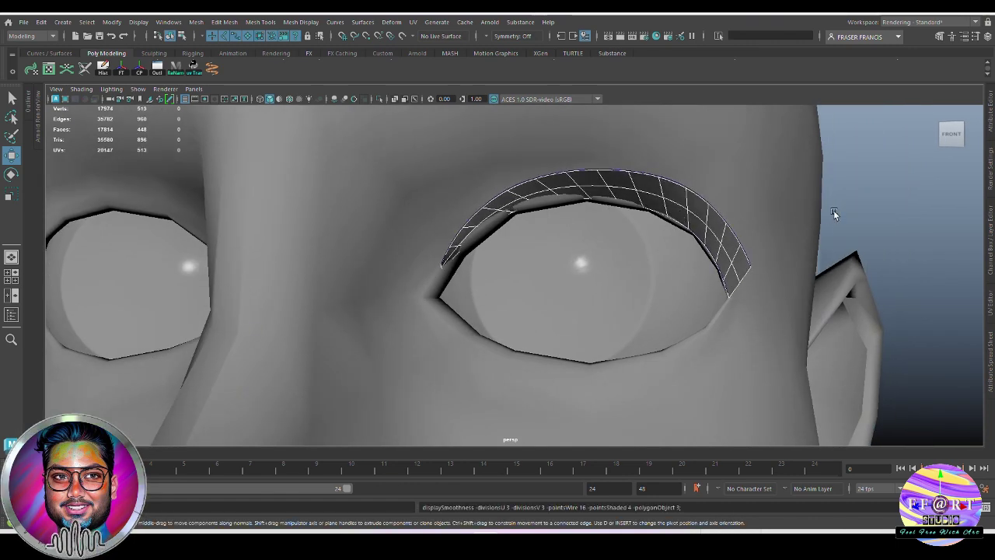
Turn on the smooth mesh preview for the head and check how the eyelash strip fits the eyelid.
left_click(833, 209)
left_click(780, 226)
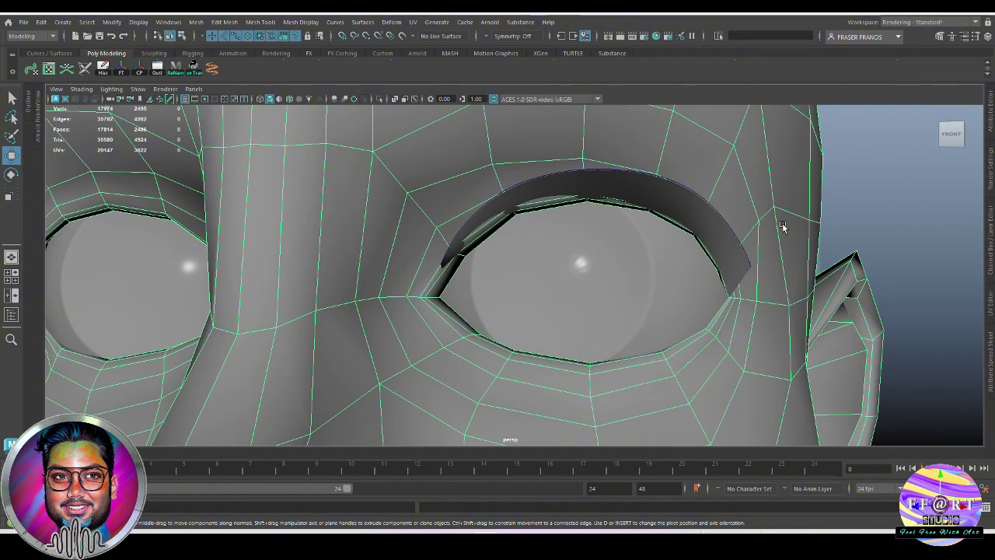
key("3")
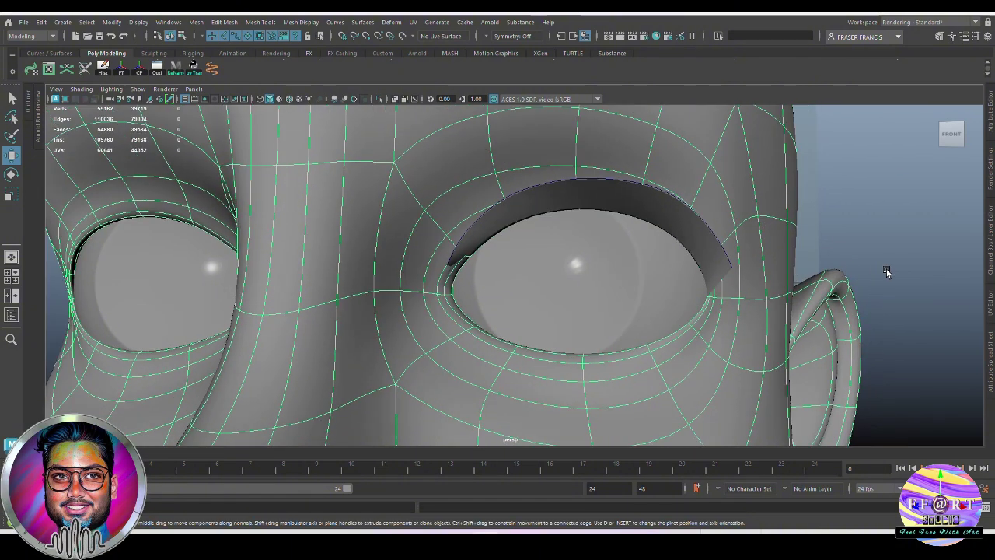
left_click(886, 269)
left_click_drag(781, 277, 526, 349, "alt")
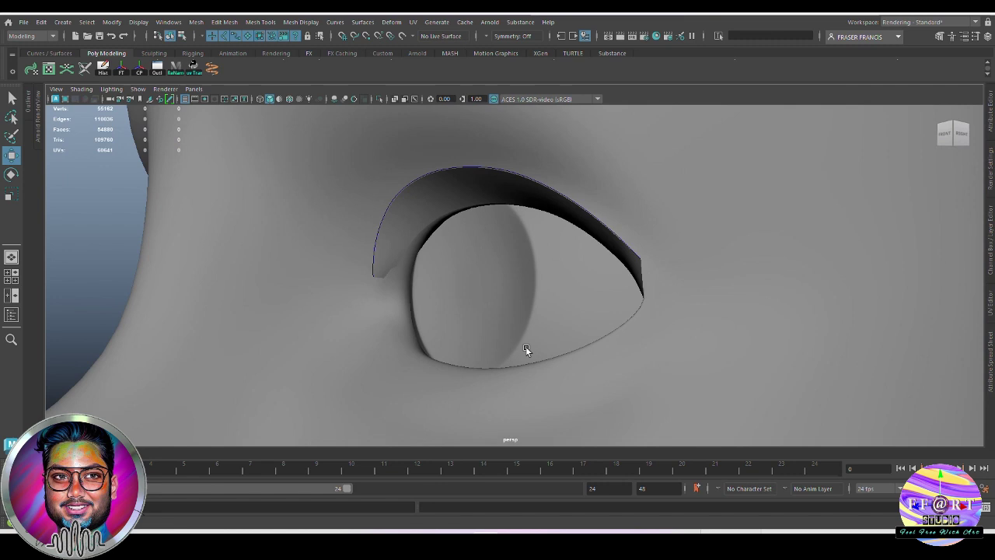
Check how the lofted eyelash strip and its outer guide curve meet the inner corner of the eye.
left_click(371, 248)
left_click_drag(425, 290, 435, 298, "alt")
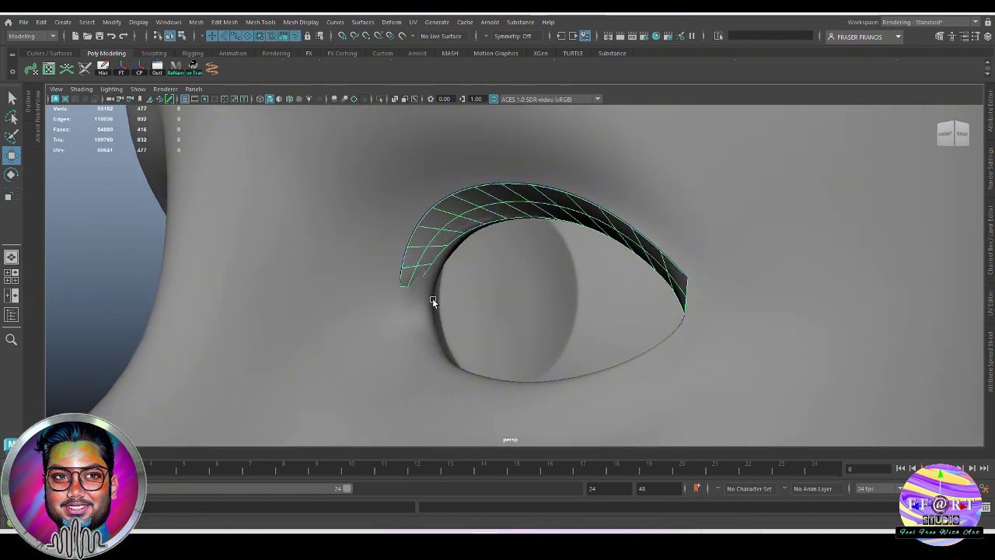
left_click(616, 218)
left_click_drag(491, 268, 398, 295, "alt")
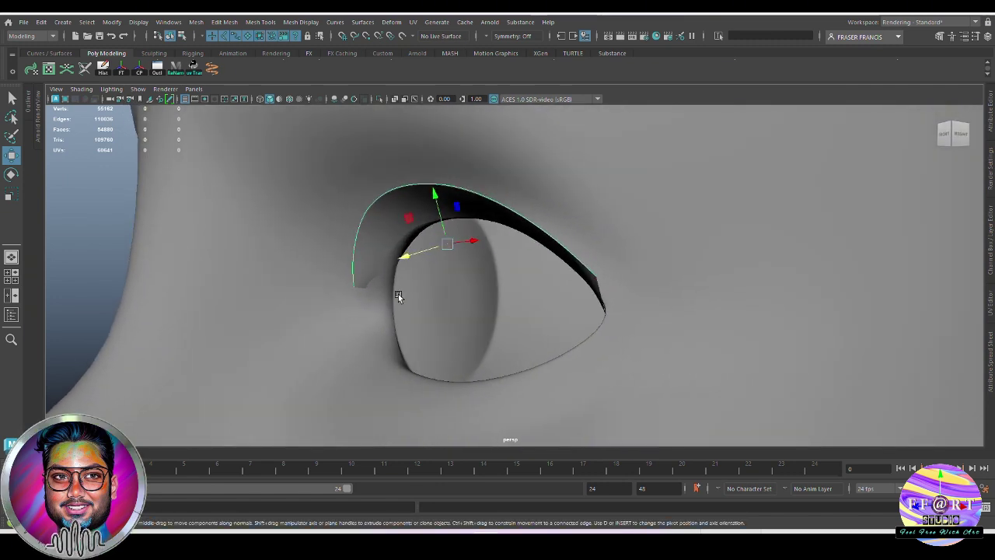
left_click(384, 263)
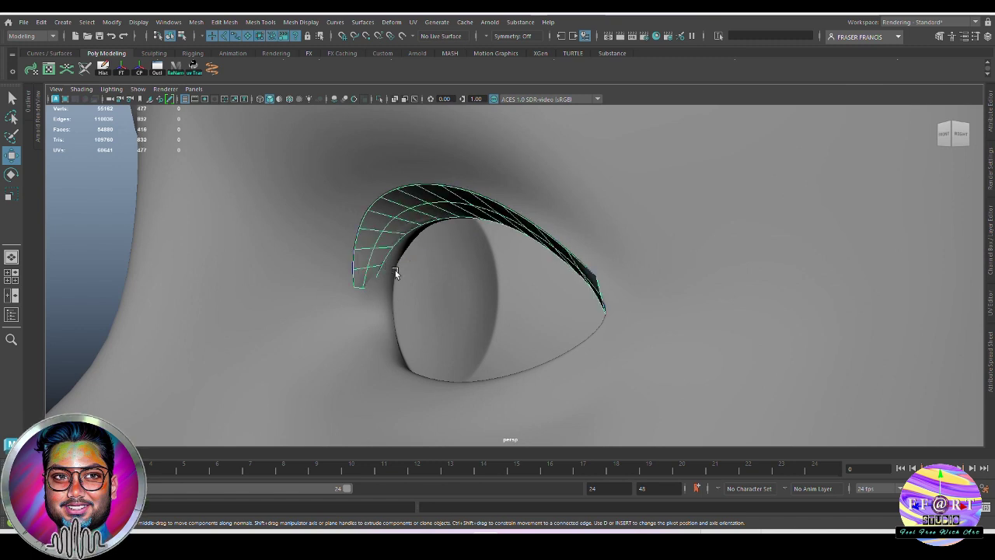
key("4")
key("5")
Move the control point at the inner end of the eyelash strip sideways toward the corner of the eye.
right_click_drag(108, 264, 12, 244)
scroll(458, 265, "up", 2)
left_click_drag(373, 324, 413, 317)
key("ctrl+z")
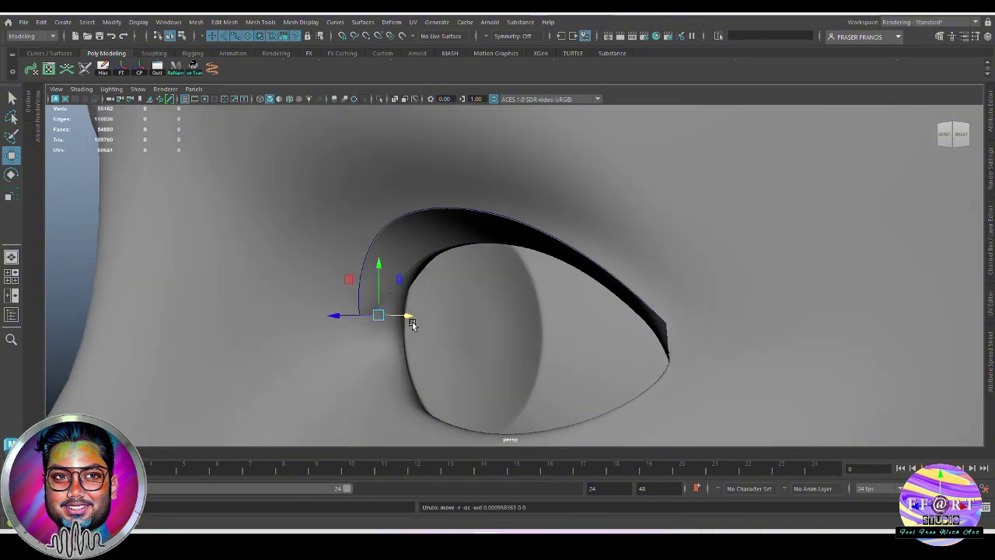
key("v")
scroll(419, 339, "up", 2)
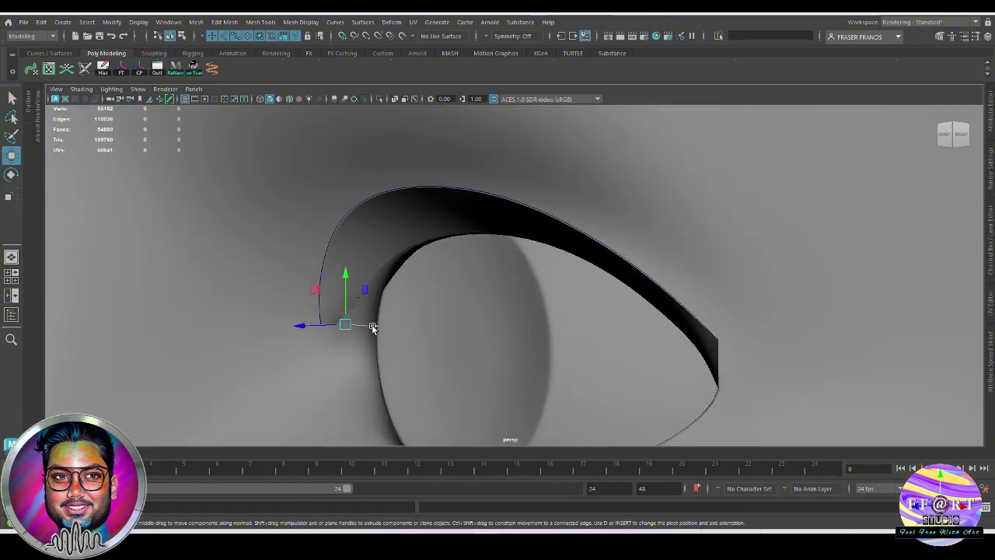
left_click_drag(372, 327, 484, 348)
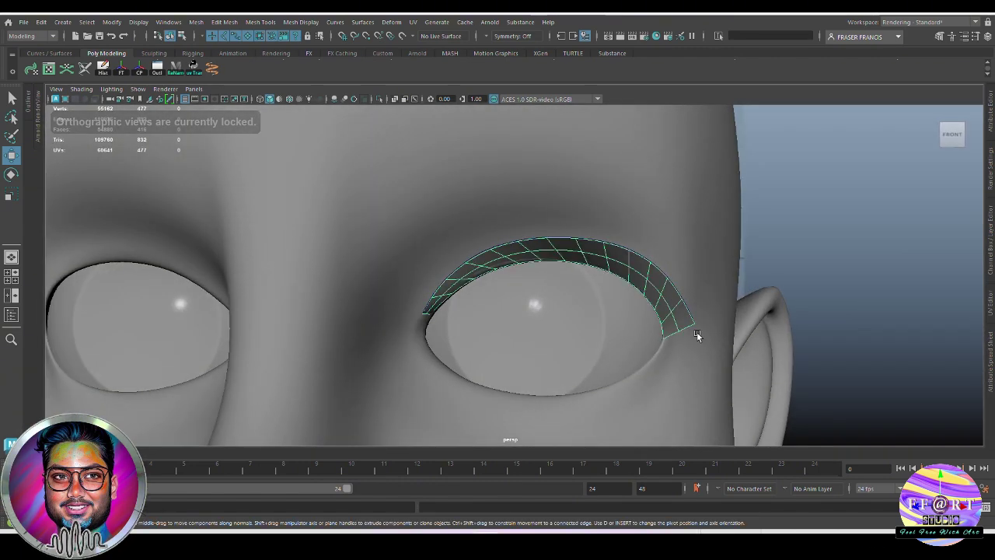
Select the lengthwise middle edge loop of the eyelash strip and adjust its position to curve the strip's profile.
left_click_drag(697, 335, 680, 237, "alt")
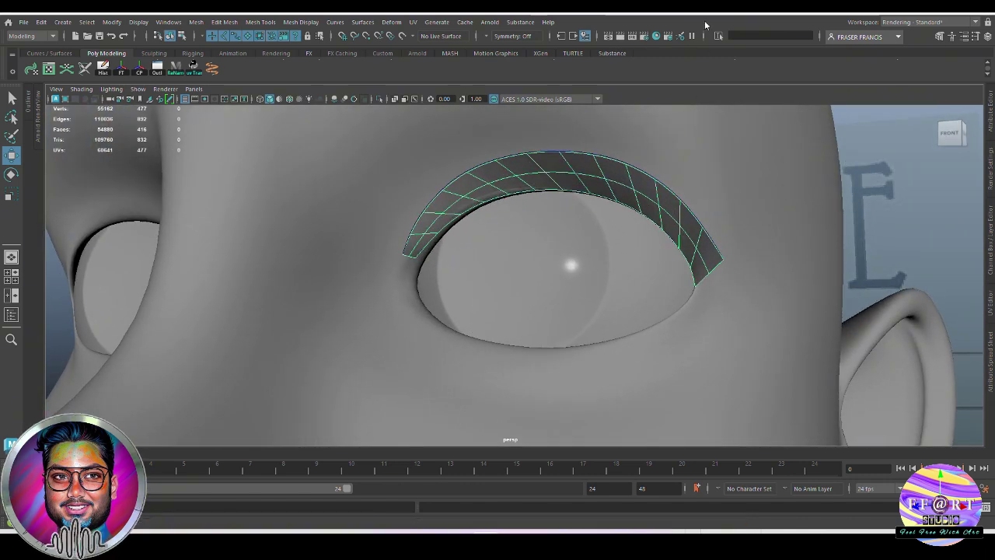
double_click(687, 232)
left_click_drag(548, 251, 473, 268, "alt")
left_click_drag(407, 271, 423, 268, "ctrl")
left_click_drag(443, 271, 552, 264, "alt")
left_click_drag(596, 190, 597, 191)
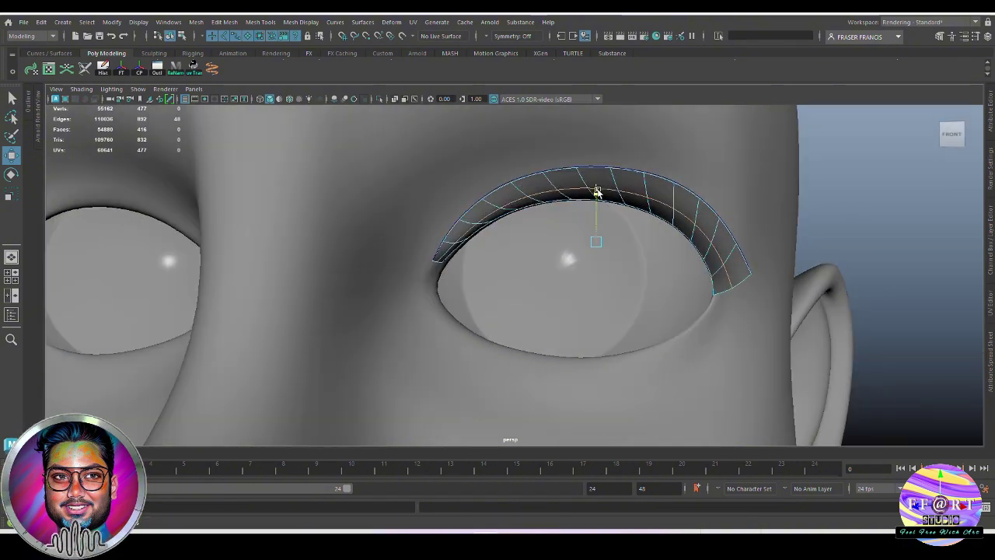
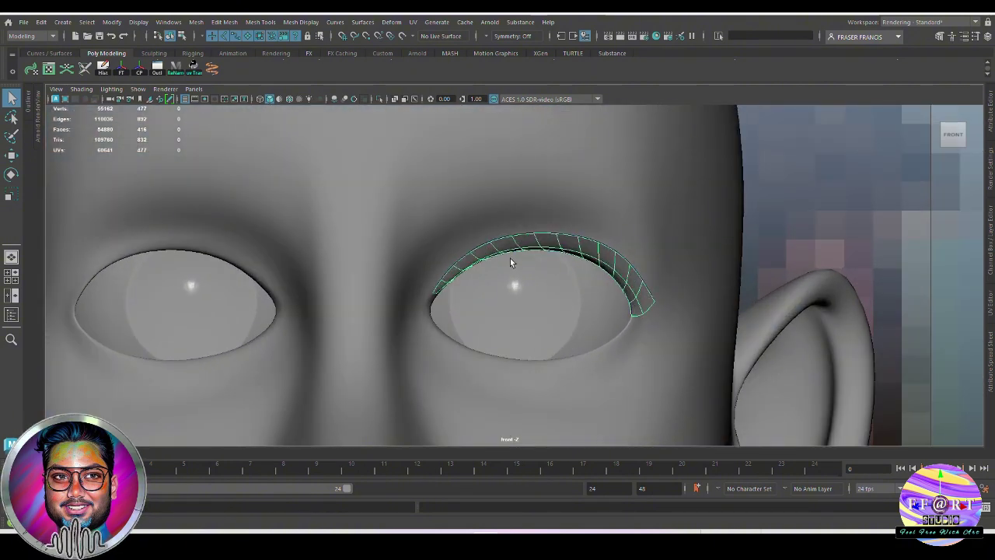
Inspect the eyelash strip against the eyelid from the front and from the side of the head.
scroll(670, 317, "down", 2)
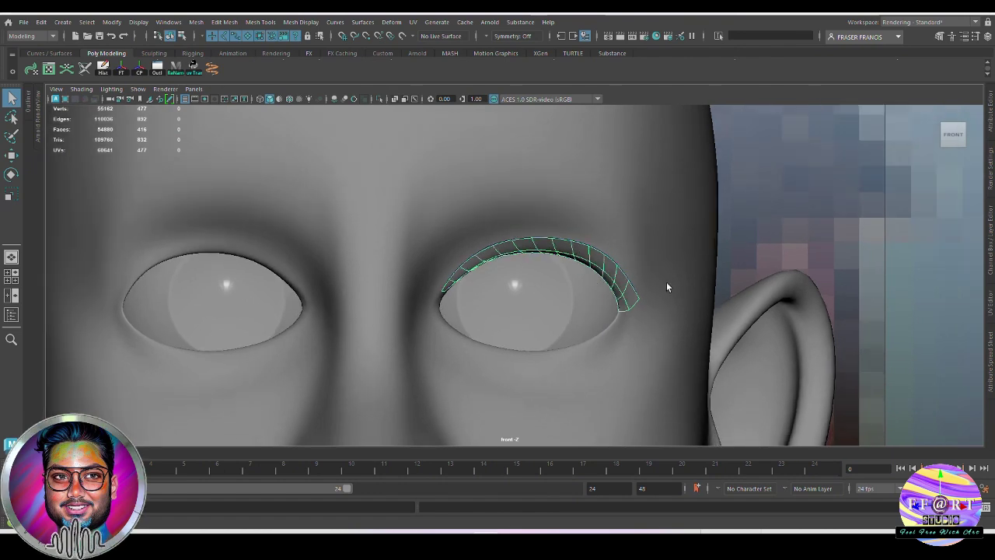
left_click(820, 239)
key("space")
mouse_move(682, 313)
left_mouse_down()
mouse_move(706, 272)
mouse_move(668, 310)
left_mouse_up()
left_click_drag(573, 318, 544, 303, "alt")
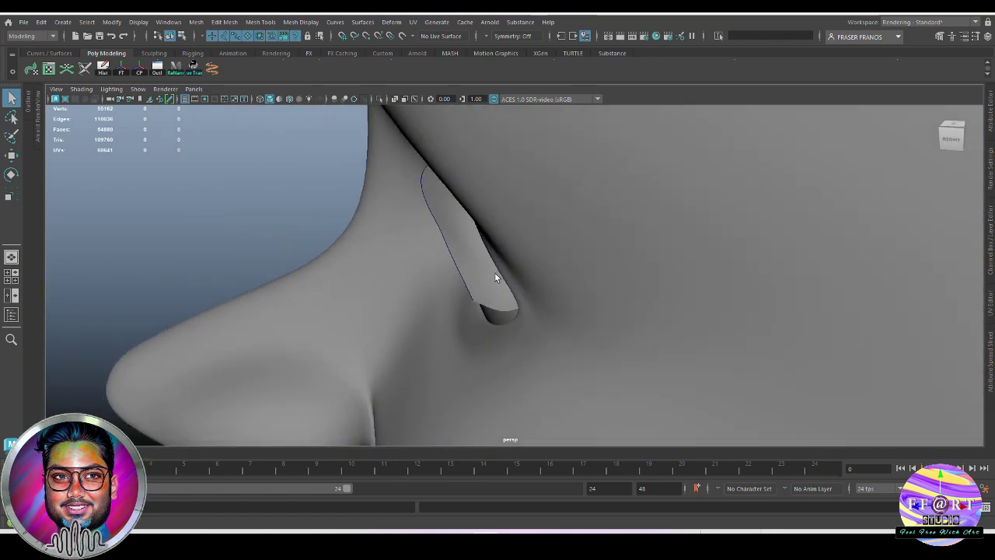
left_click(464, 194)
left_click_drag(465, 194, 444, 294, "alt")
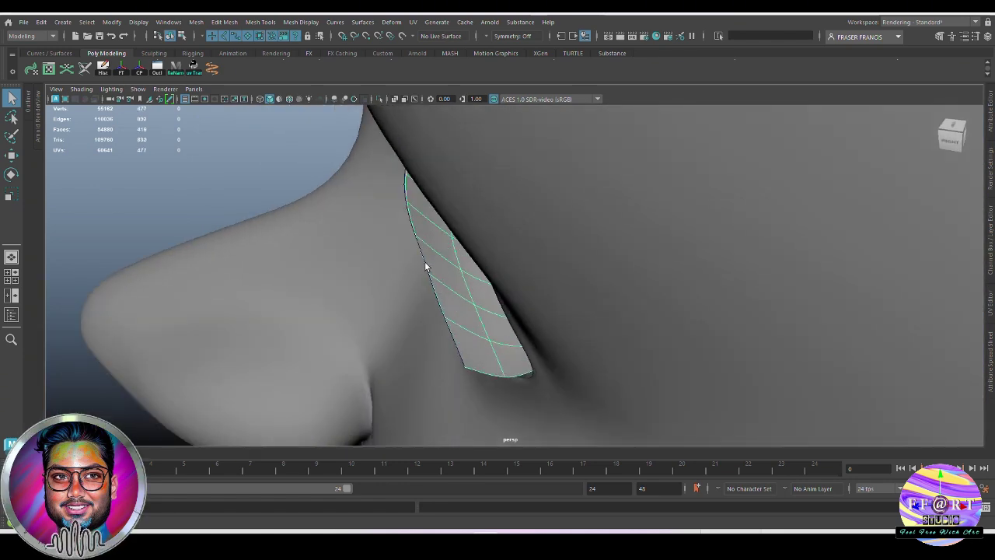
Pull the middle control vertex of the outer eyelash curve slightly forward, away from the face, and return to object mode.
left_click(425, 262)
right_click_drag(425, 263, 236, 170)
left_click_drag(414, 245, 440, 271)
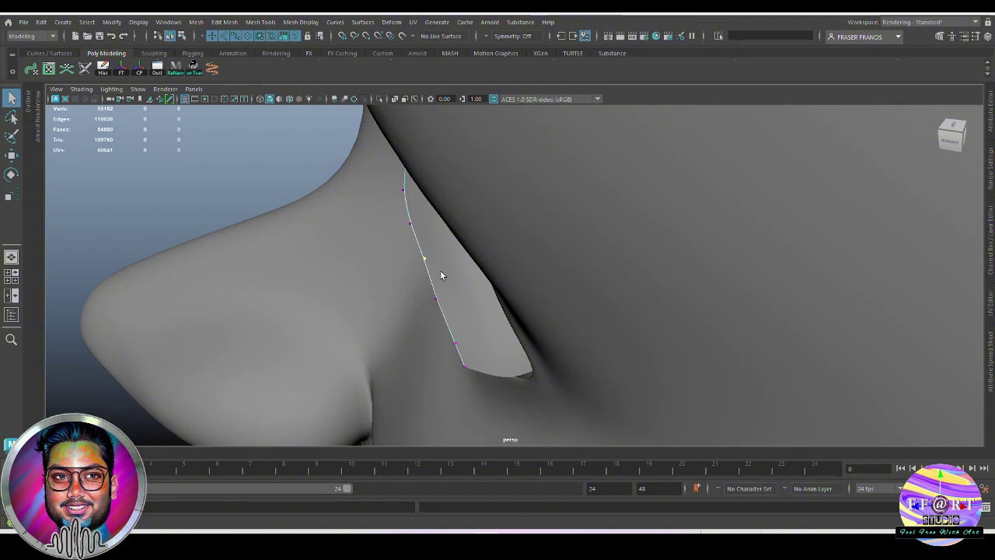
key("w")
right_click_drag(449, 281, 444, 295)
right_click_drag(513, 296, 387, 264, "shift")
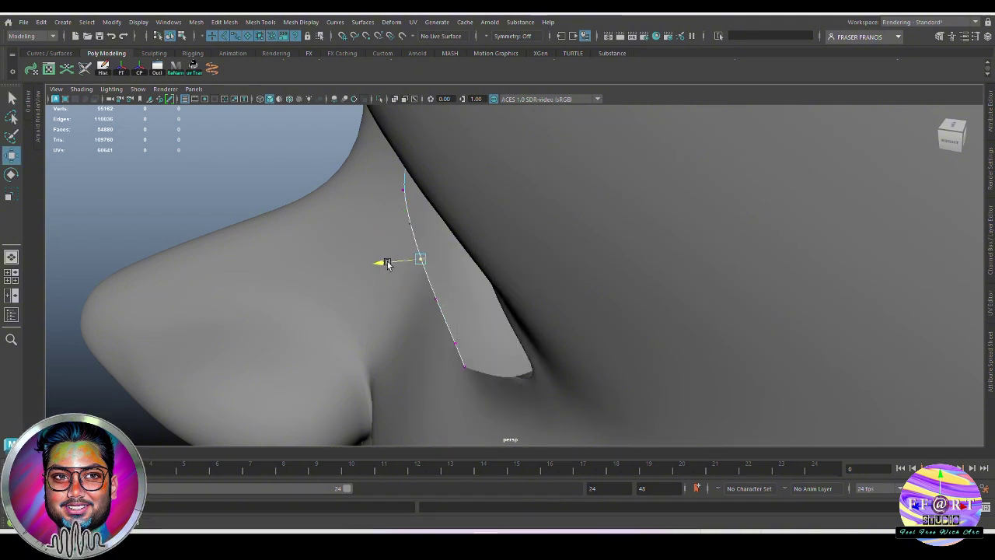
left_click_drag(387, 264, 586, 269, "alt")
key("w")
right_click_drag(718, 204, 751, 177)
Delete the construction history of the lofted eyelash strip.
scroll(766, 248, "down", 5)
mouse_move(775, 253)
left_mouse_down("alt")
mouse_move(751, 264)
mouse_move(774, 265)
left_mouse_up("alt")
key("q")
left_click(645, 267)
left_click_drag(661, 281, 713, 280, "alt")
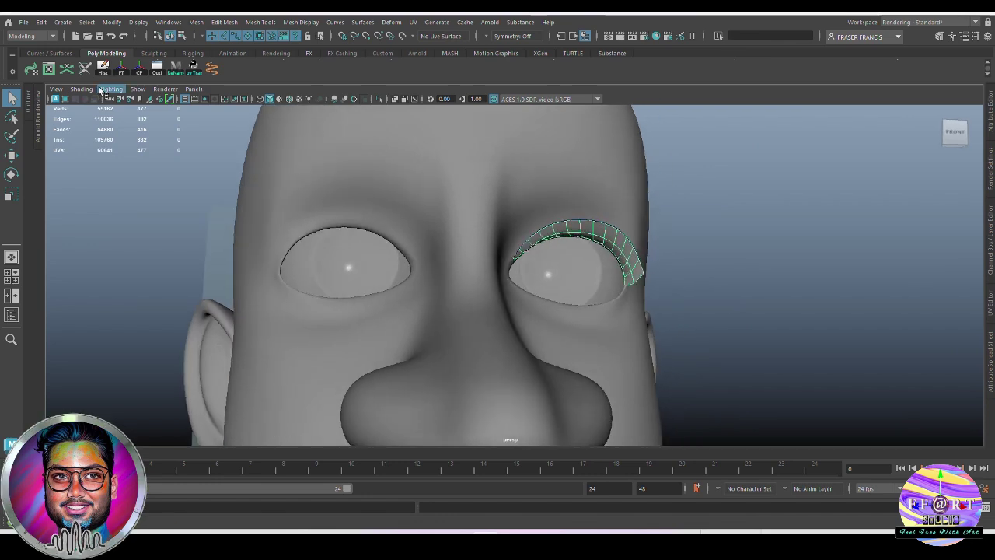
left_click(104, 72)
Delete the leftover guide curve along the outer edge of the eyelash strip and check the strip around the eye.
left_click_drag(686, 226, 624, 243, "alt")
scroll(625, 243, "up", 5)
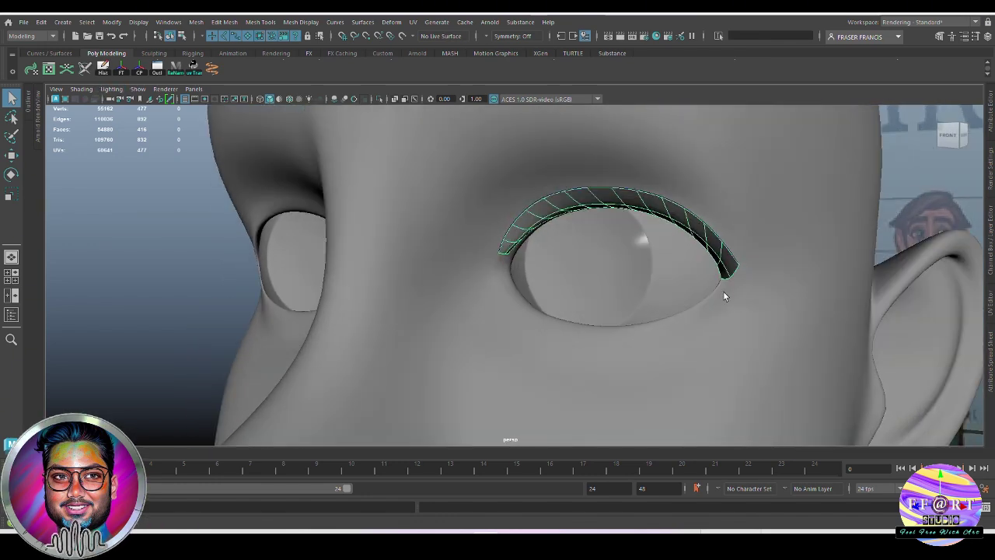
left_click(733, 257)
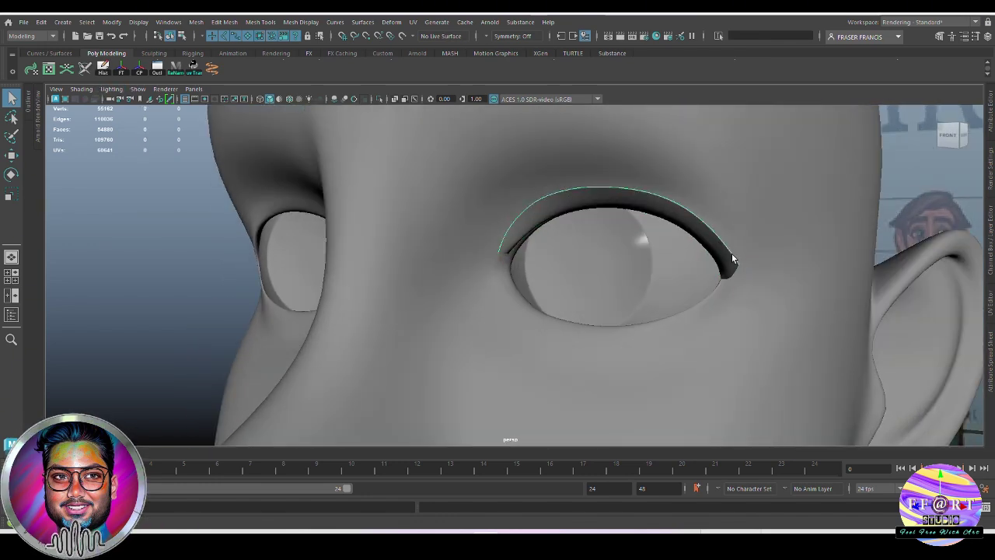
left_click(716, 264)
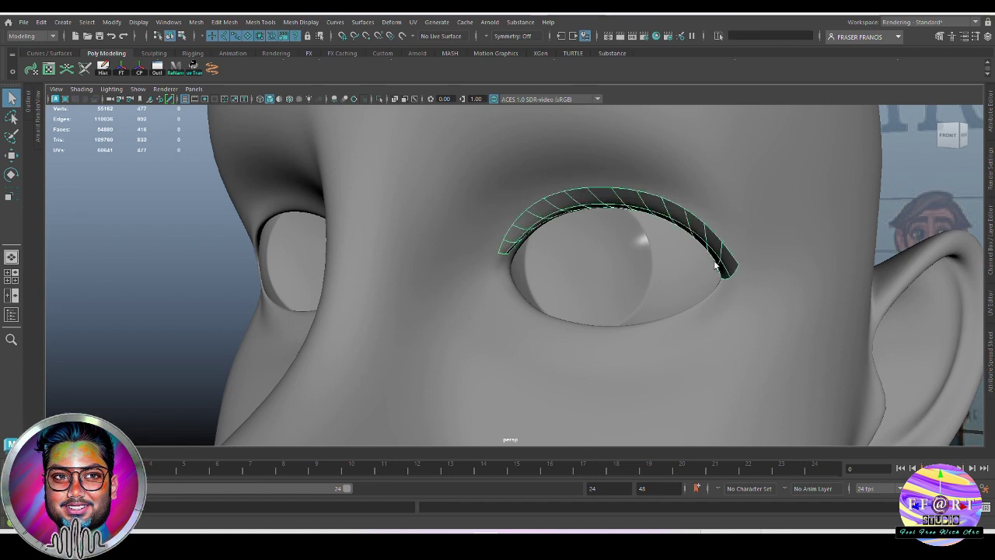
left_click_drag(623, 246, 537, 262, "alt")
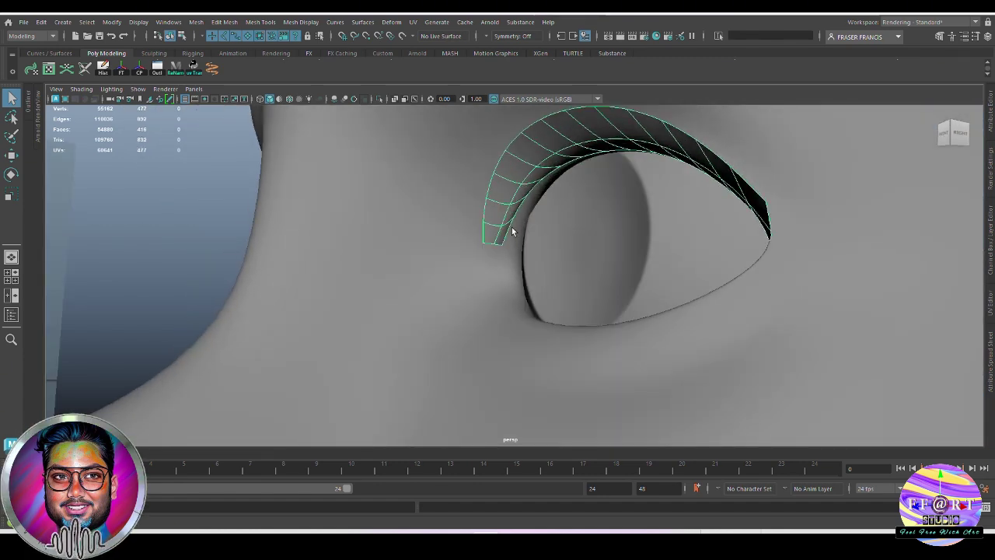
left_click(513, 231)
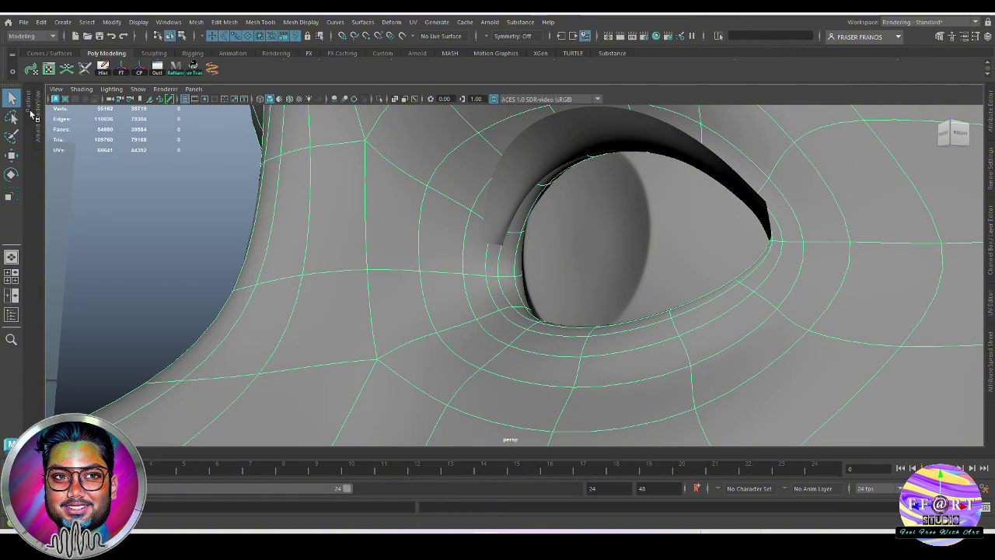
Assign the existing eyelashes material to the lofted eyelash strip.
left_click(29, 113)
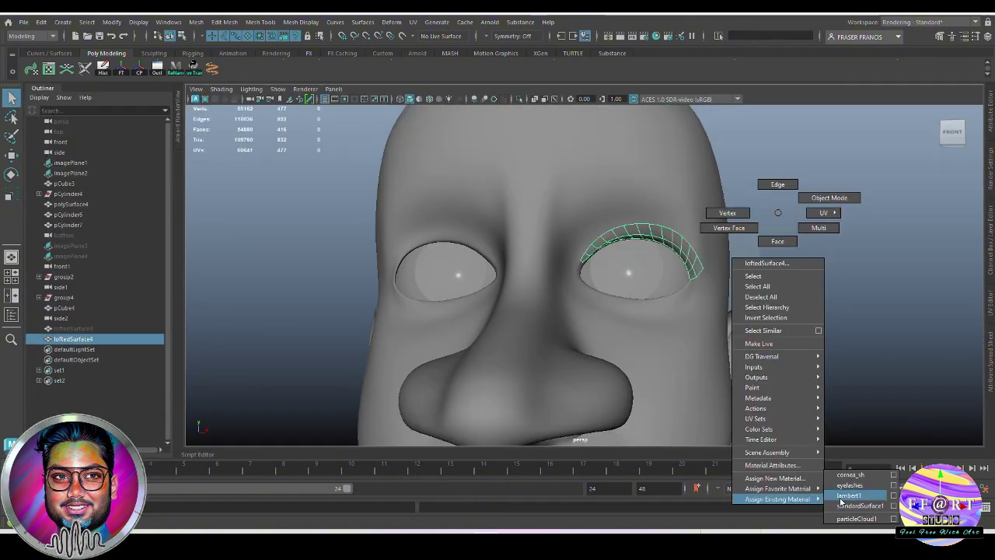
left_click(862, 484)
left_click(849, 332)
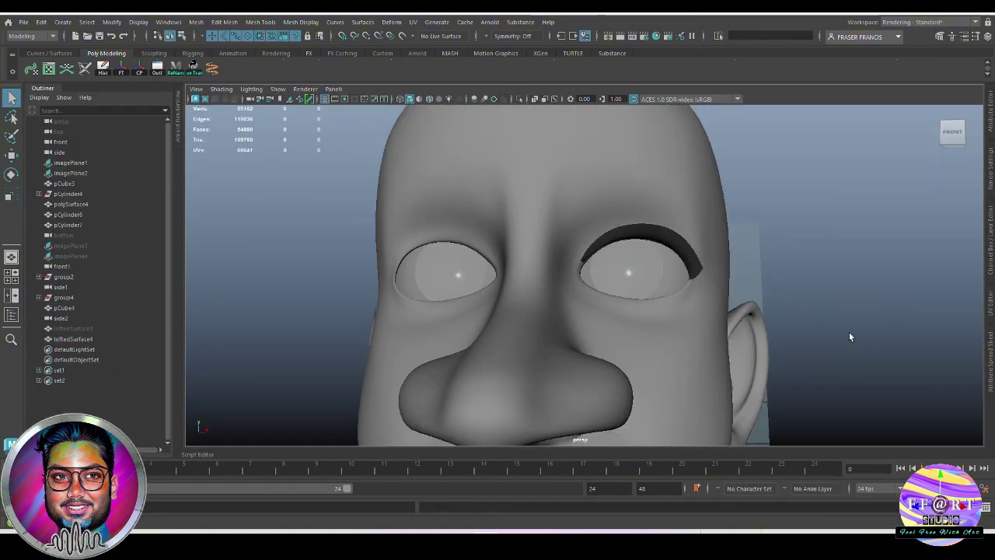
left_click_drag(848, 332, 767, 300, "alt")
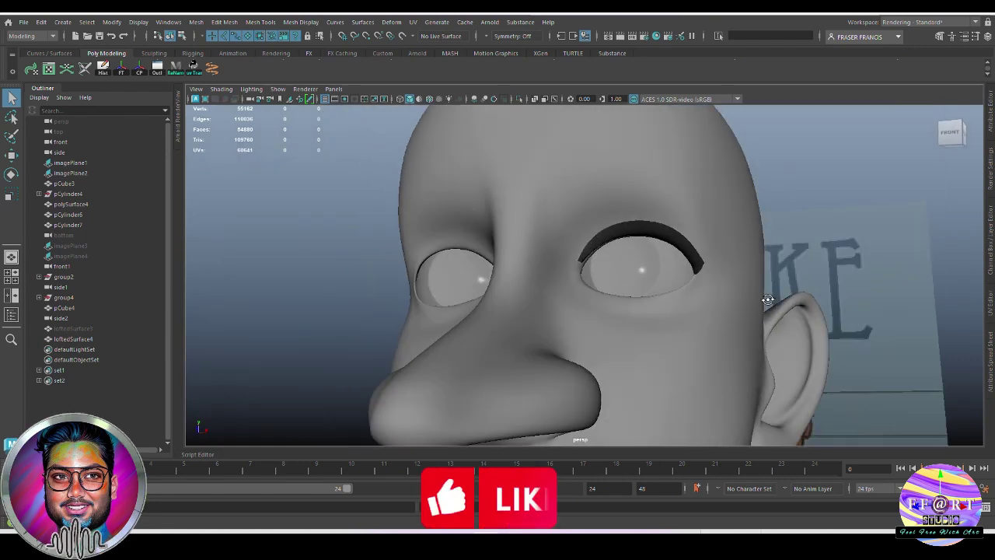
Try to create the opposite eyelash by duplicating the strip and setting the copy's Scale X to -1.
left_click(697, 268)
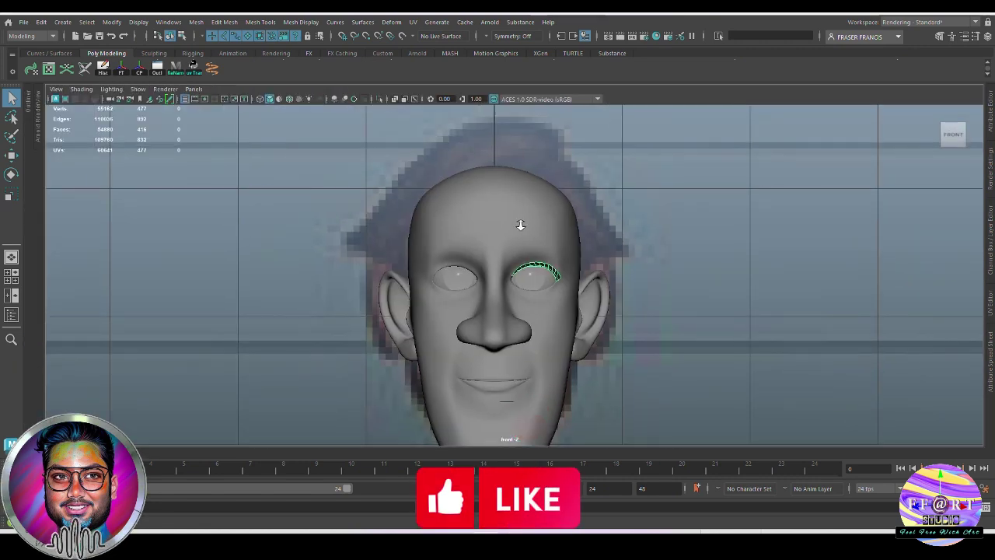
right_click_drag(521, 225, 704, 311, "alt")
key("w")
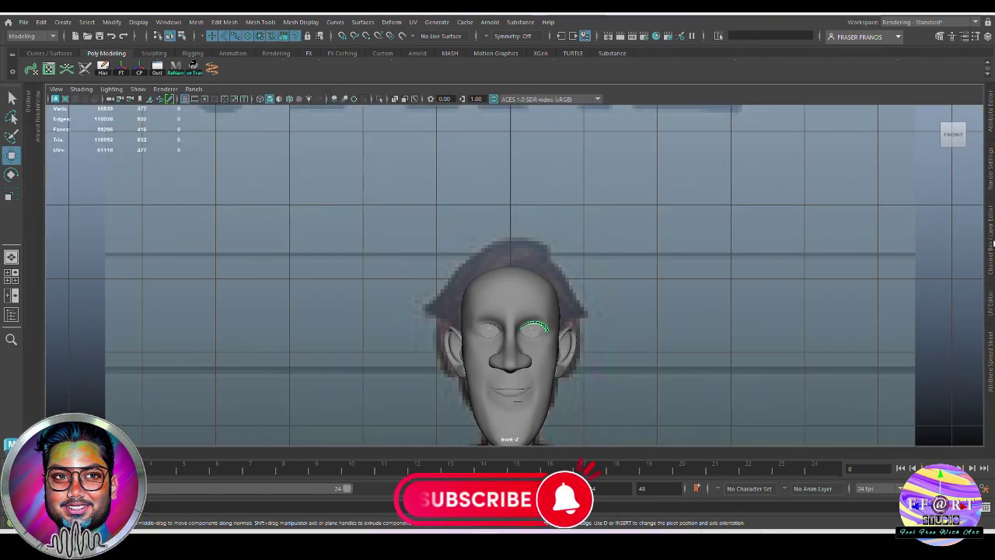
left_click(992, 243)
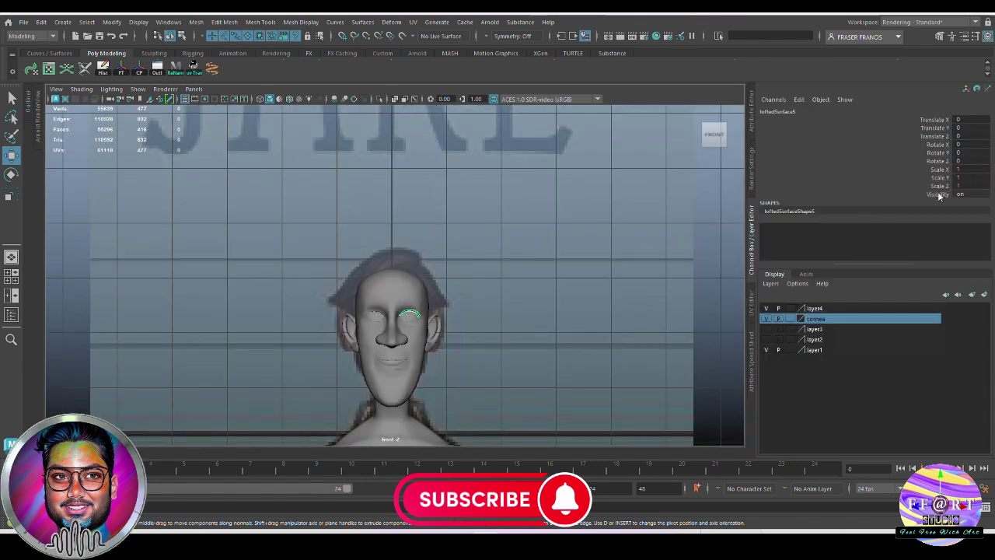
double_click(956, 170)
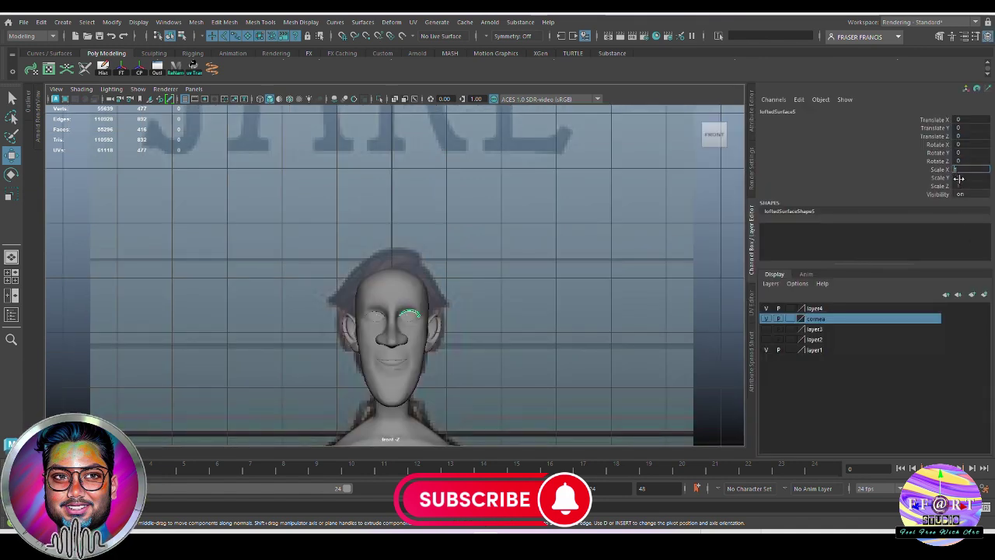
type("-1")
key("Return")
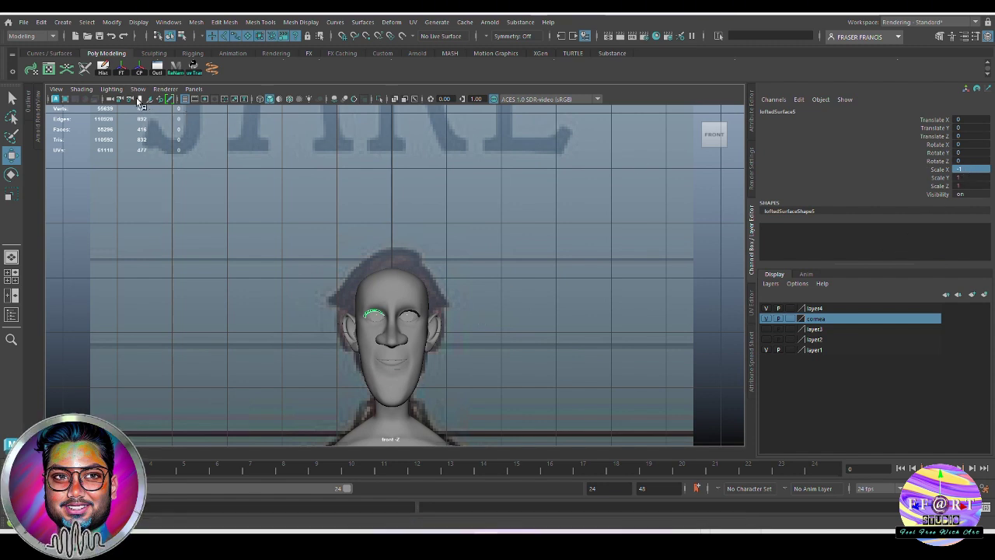
left_click(546, 293)
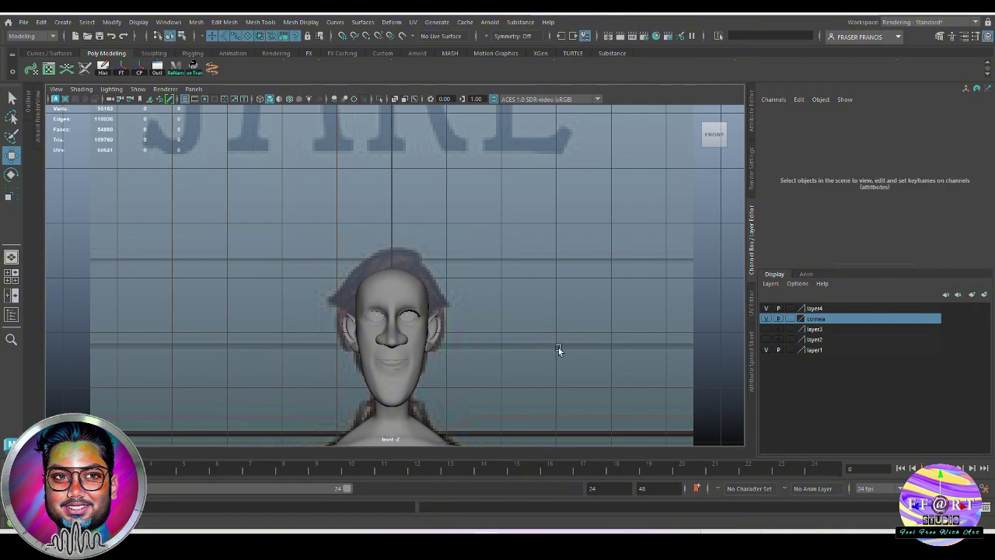
left_click(751, 255)
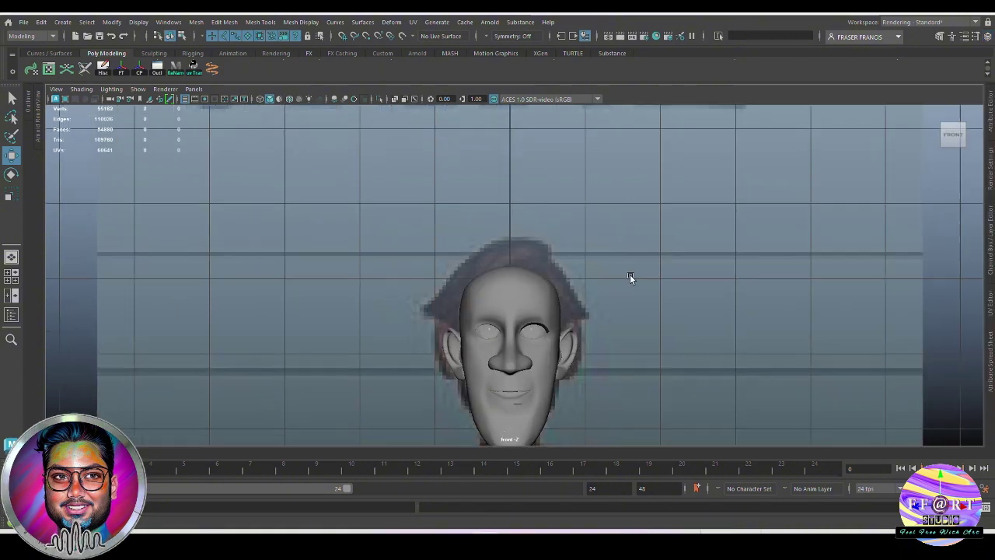
Mirror the eyelash strip across the world X axis in the negative direction, with the border option set to Do not merge borders.
scroll(631, 275, "up", 2)
scroll(665, 356, "up", 2)
key("q")
right_click_drag(616, 365, 685, 397, "alt")
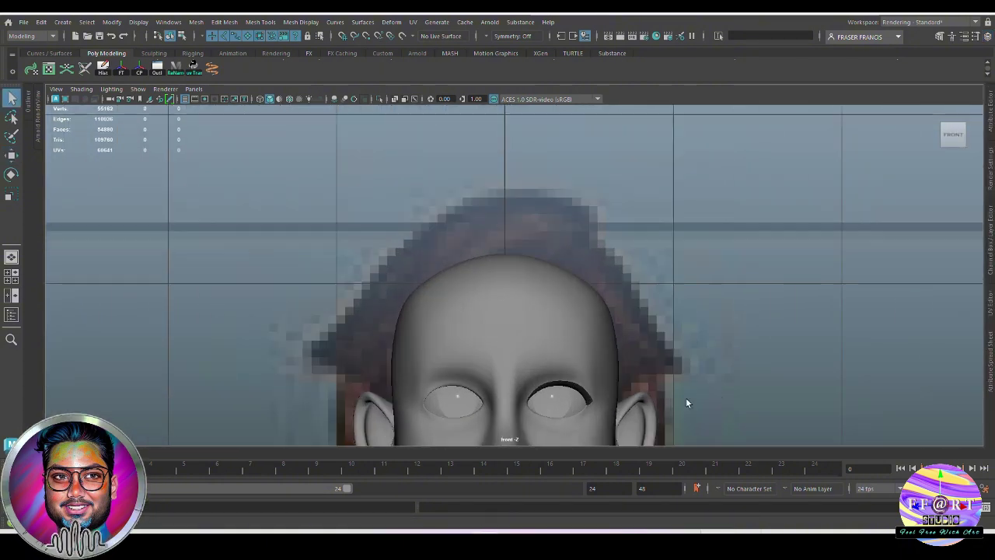
middle_click_drag(611, 411, 618, 288, "alt")
left_click(595, 277)
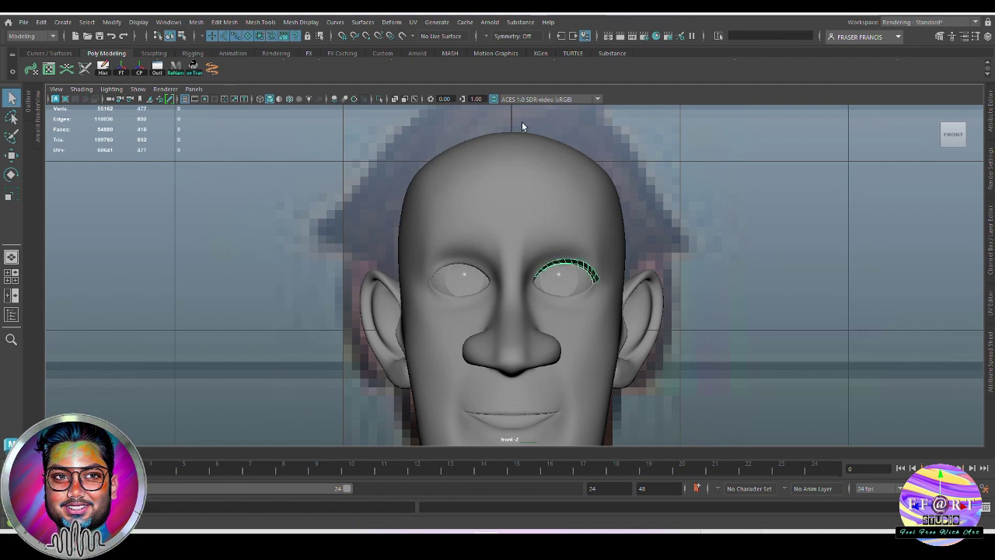
left_click(463, 72)
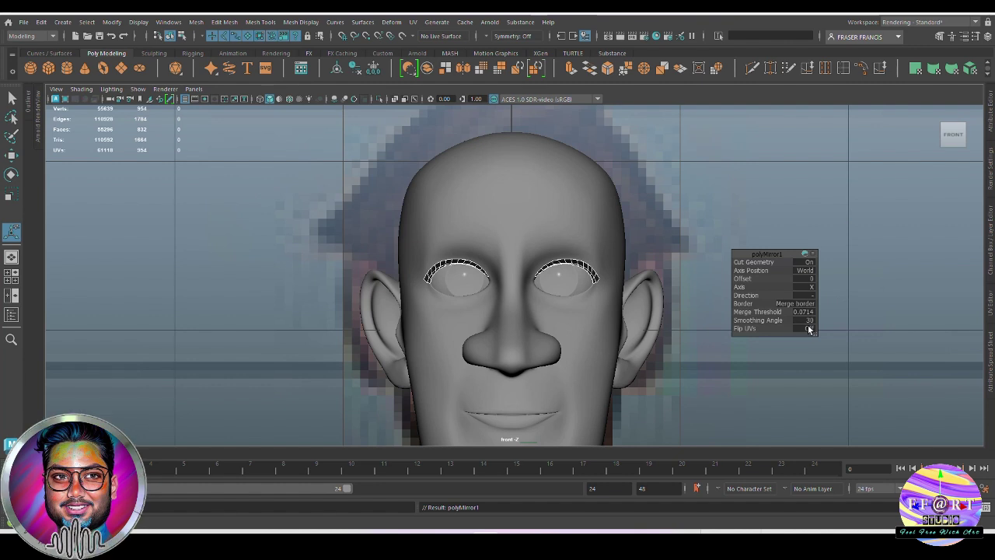
left_click(795, 305)
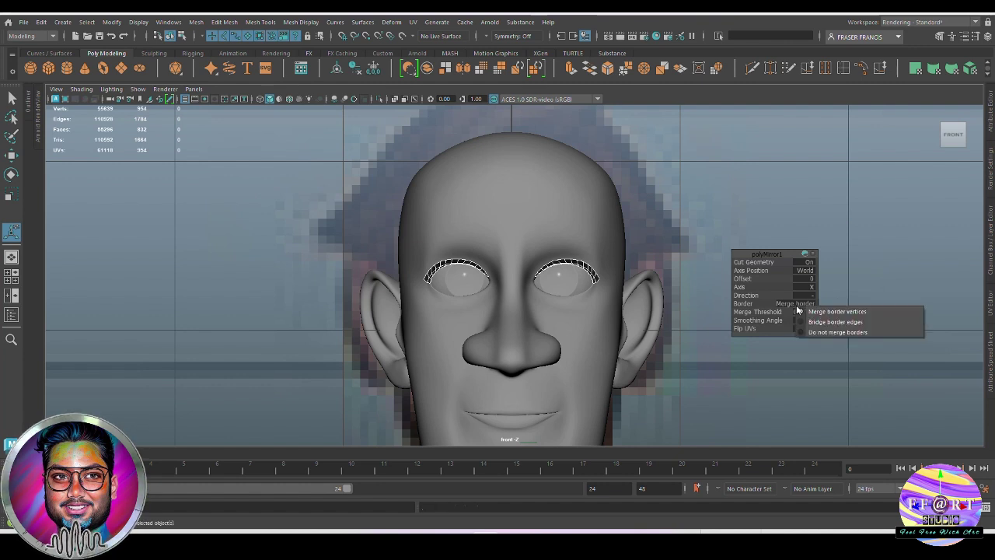
left_click(842, 332)
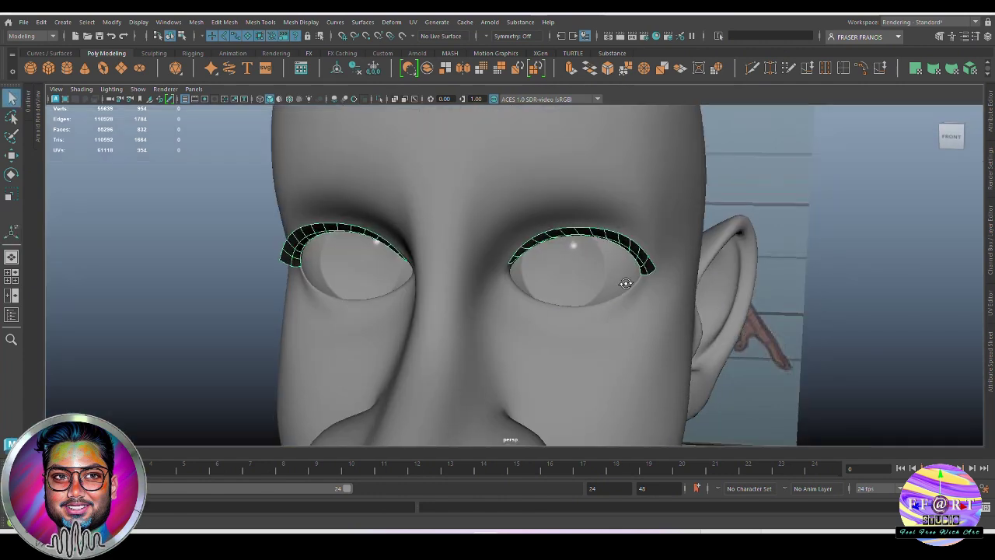
Adjust the outer end vertices of both eyelash strips together with World X symmetry enabled, and return to object selection.
left_click_drag(626, 282, 763, 304, "alt")
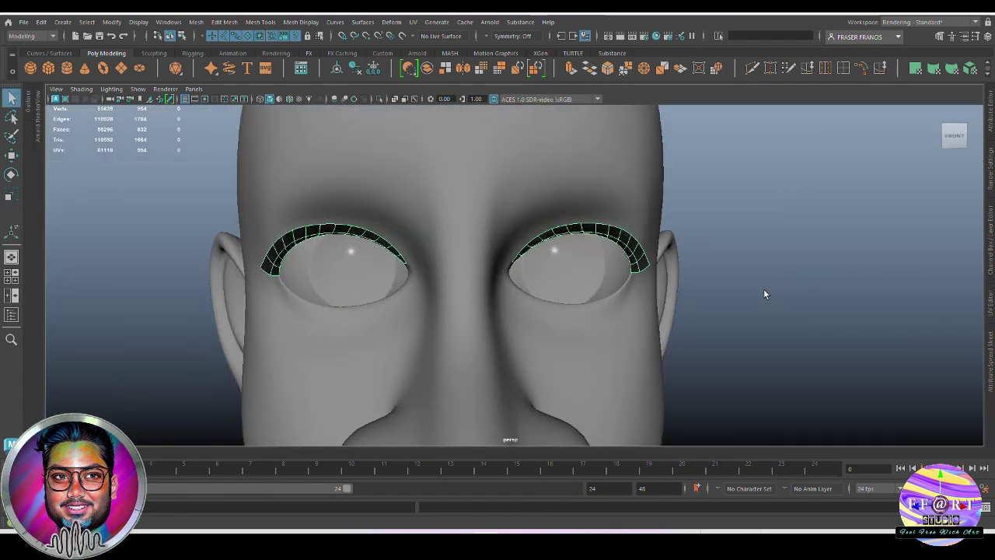
left_click_drag(749, 304, 777, 295, "alt")
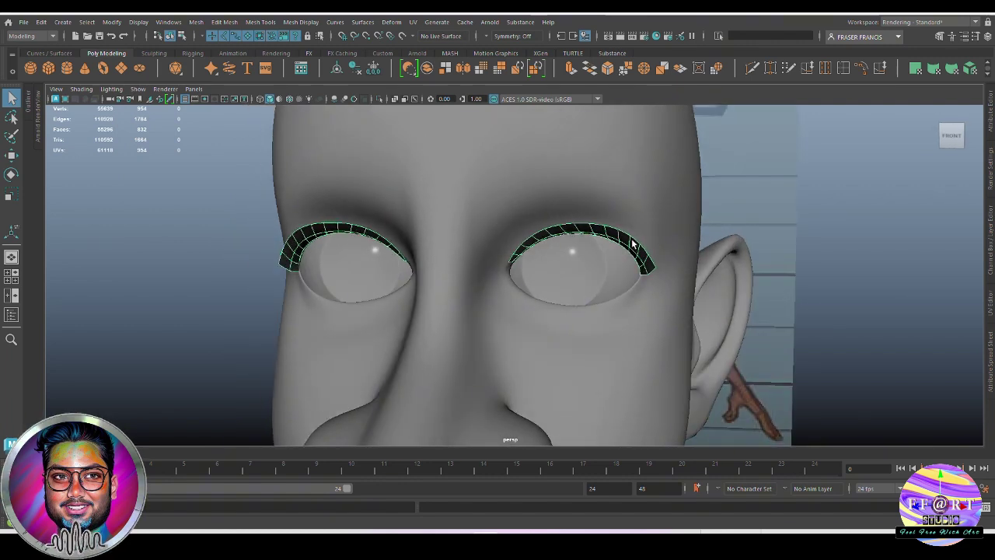
left_click_drag(544, 273, 677, 273, "alt")
right_click_drag(645, 231, 510, 172)
left_click_drag(608, 276, 711, 272, "alt")
left_click_drag(667, 263, 699, 346)
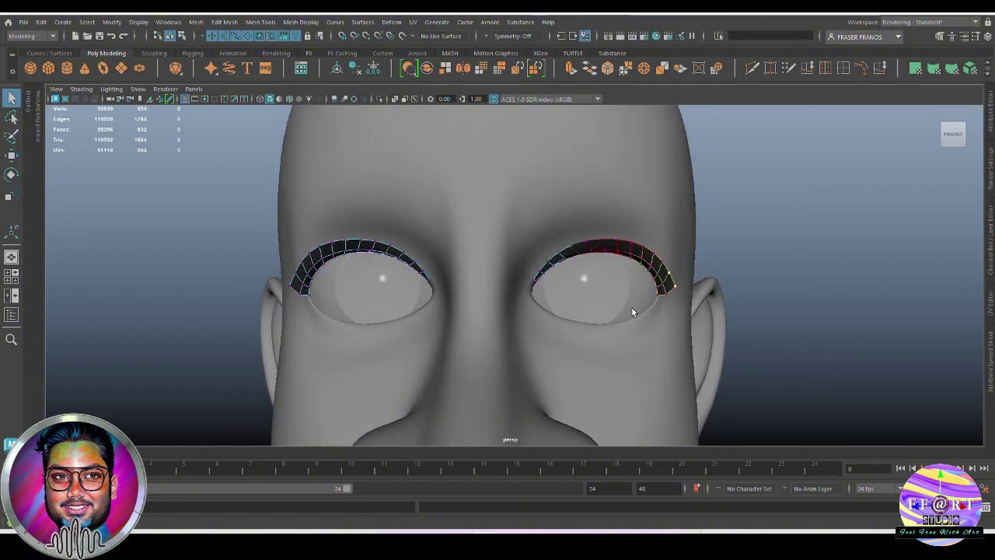
right_click_drag(789, 289, 739, 254, "ctrl+shift")
left_click_drag(739, 255, 674, 233, "alt")
key("w")
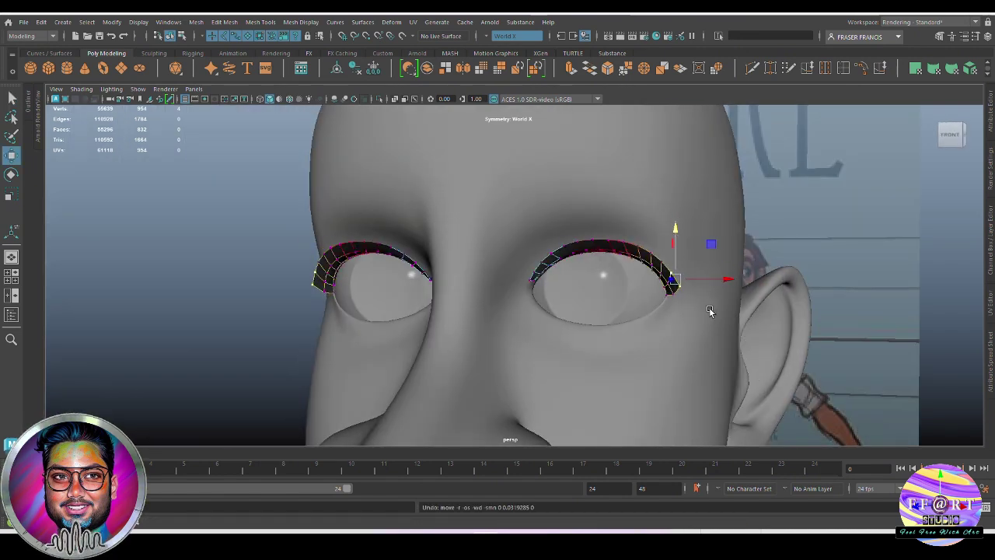
mouse_move(722, 278)
left_mouse_down()
mouse_move(781, 282)
mouse_move(714, 293)
left_mouse_up()
right_click_drag(655, 265, 700, 233)
left_click(861, 300)
left_click_drag(862, 299, 533, 279, "alt")
key("q")
Insert an edge loop in the unsmoothed head mesh between the brow line and the eye sockets with Multi-Cut.
left_click(544, 295)
left_click_drag(572, 314, 673, 314, "alt")
left_click_drag(306, 302, 620, 278, "alt")
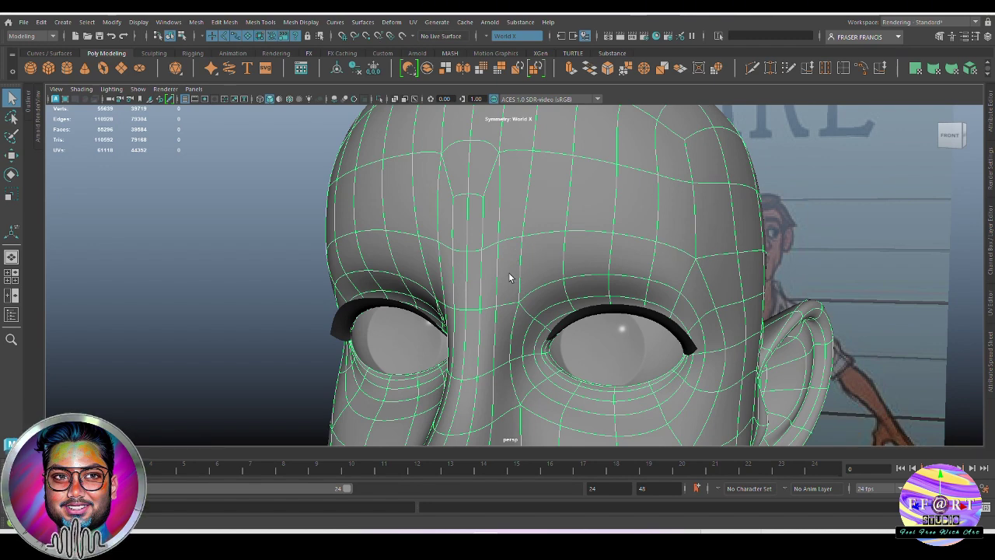
left_click_drag(526, 254, 699, 246, "alt")
key("1")
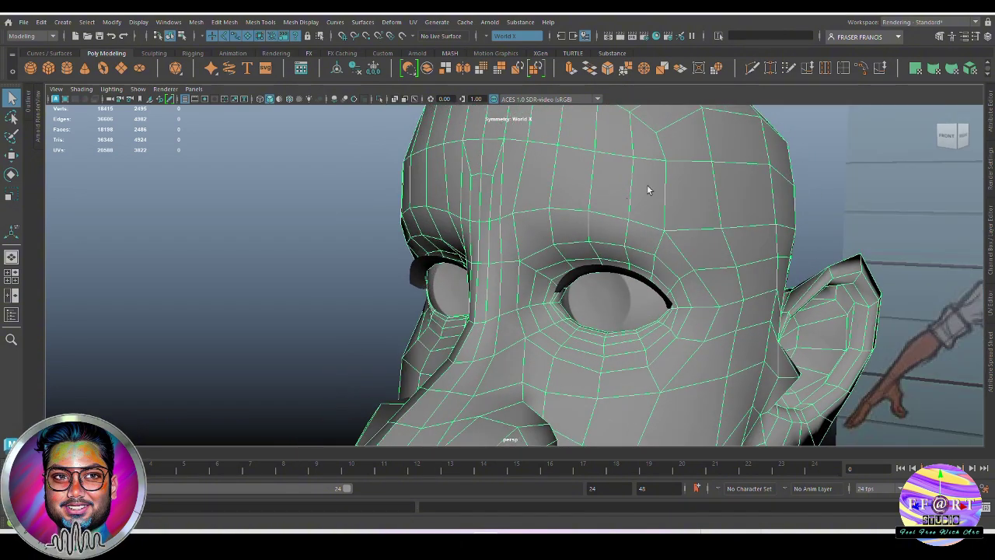
key("ctrl+shift+x")
left_click(536, 229, "ctrl")
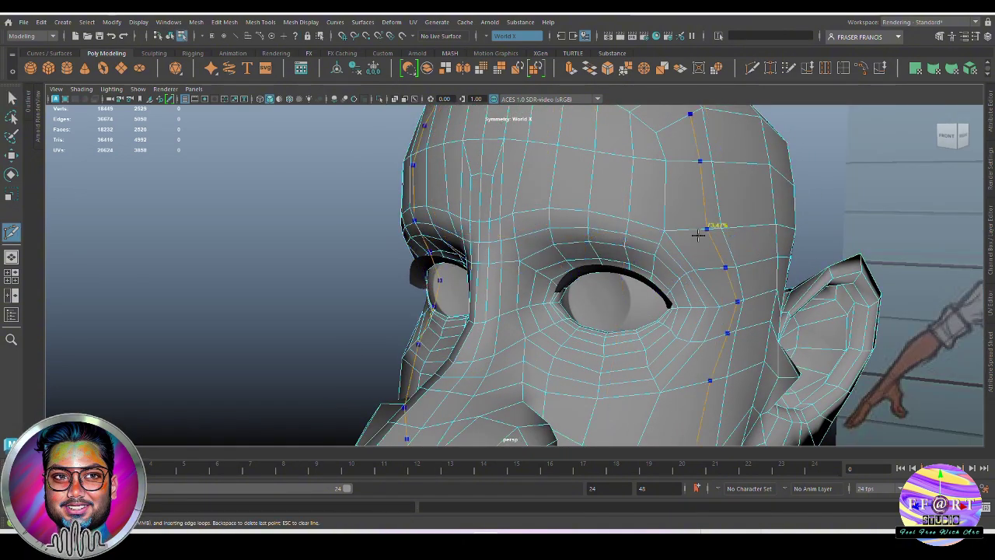
left_click_drag(672, 281, 687, 262, "alt")
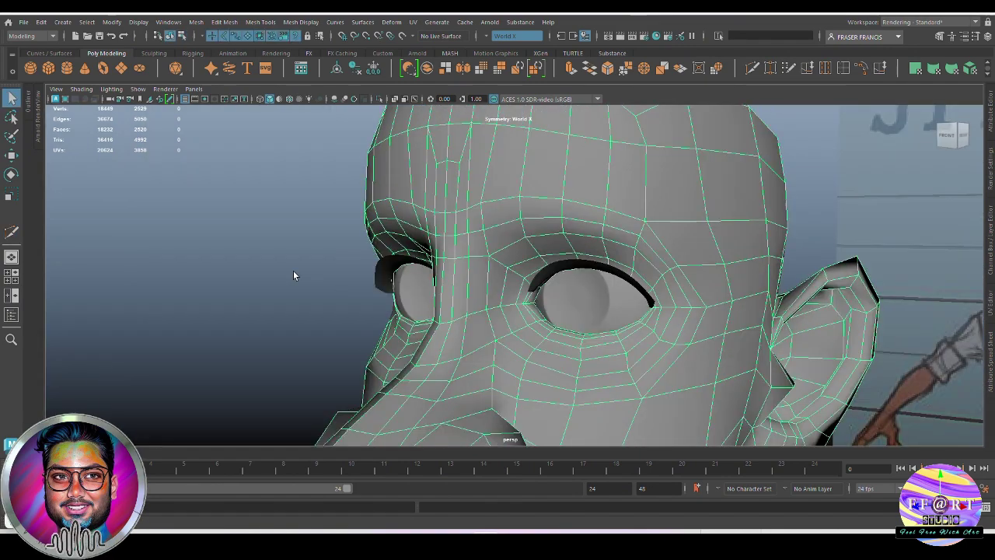
left_click(293, 272)
left_click(706, 373)
right_click_drag(696, 386, 655, 368, "alt")
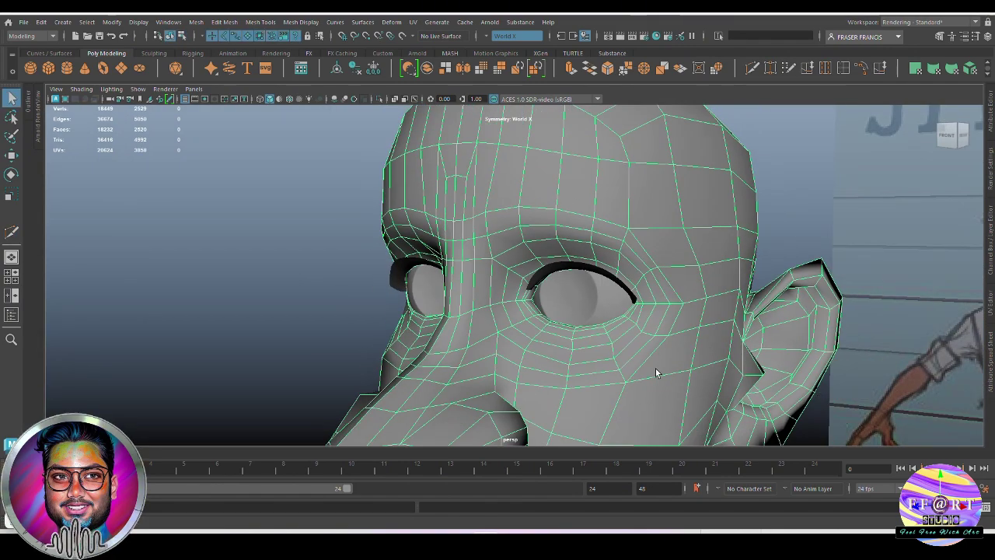
Turn on the head's smooth preview and apply Edit Edge Flow to the edge loop around the eye sockets.
key("3")
left_click(314, 280)
mouse_move(595, 351)
left_mouse_down("alt")
mouse_move(663, 358)
mouse_move(560, 355)
mouse_move(648, 360)
mouse_move(588, 331)
mouse_move(546, 349)
mouse_move(582, 321)
mouse_move(589, 341)
left_mouse_up("alt")
left_click(602, 329)
right_click_drag(588, 340, 644, 175)
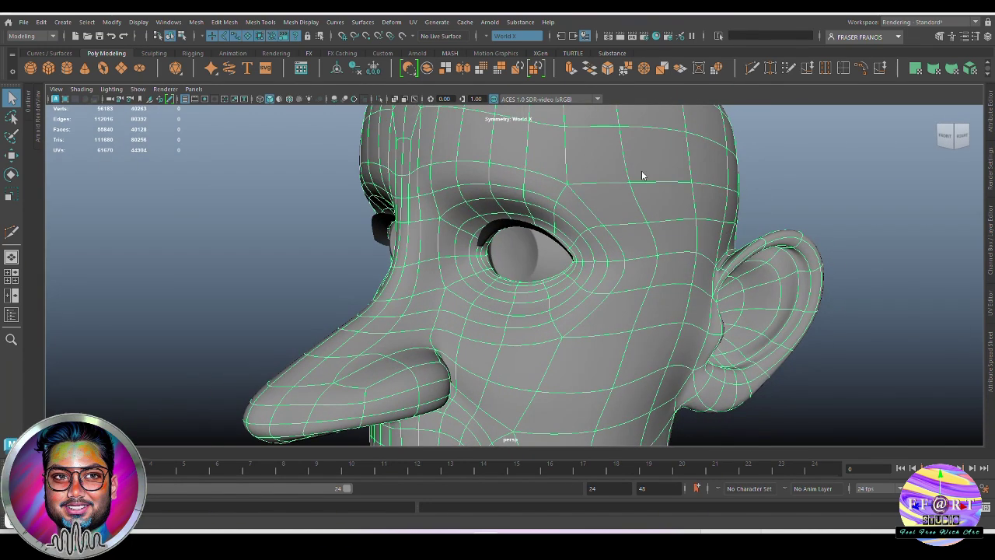
double_click(599, 309)
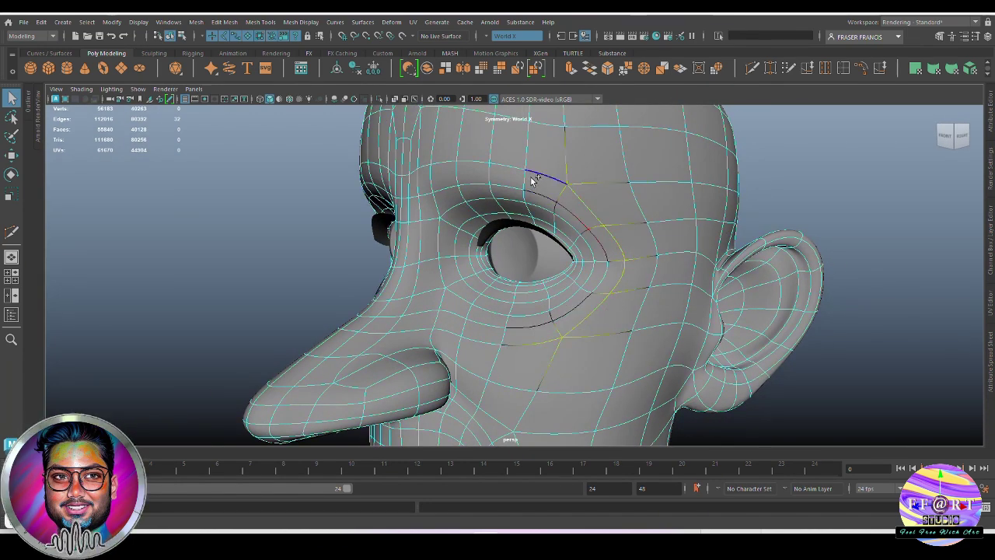
left_click_drag(528, 178, 566, 183, "alt")
left_click(861, 70)
left_click_drag(684, 303, 630, 308, "alt")
right_click_drag(630, 308, 723, 295, "alt")
right_click_drag(784, 310, 933, 223)
left_click(935, 229)
left_click_drag(935, 229, 703, 289, "alt")
left_click(684, 286)
left_click_drag(596, 249, 573, 199, "alt")
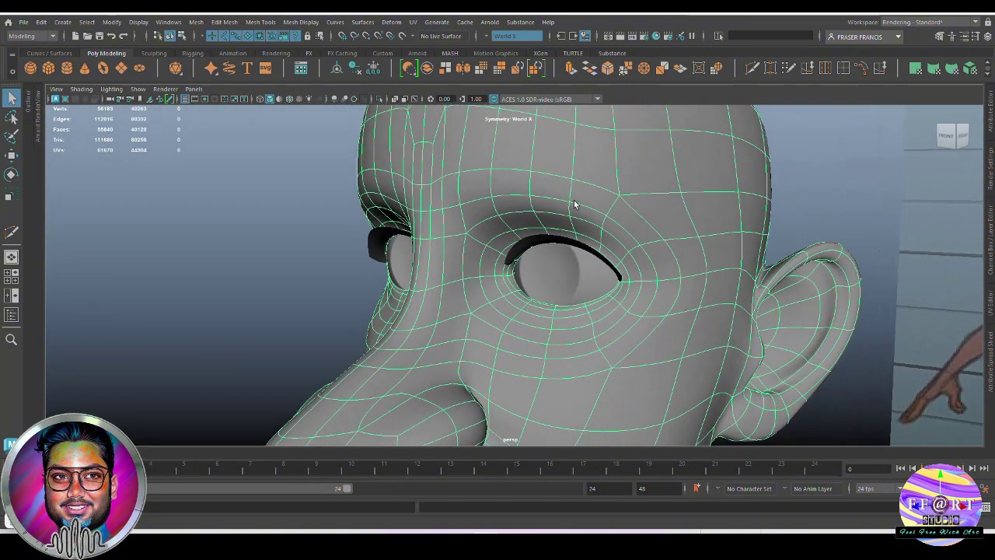
Select the forehead edge loop above the brows for Slide Edge, and apply Edit Edge Flow to the loop across the cheeks.
key("F10")
double_click(573, 180)
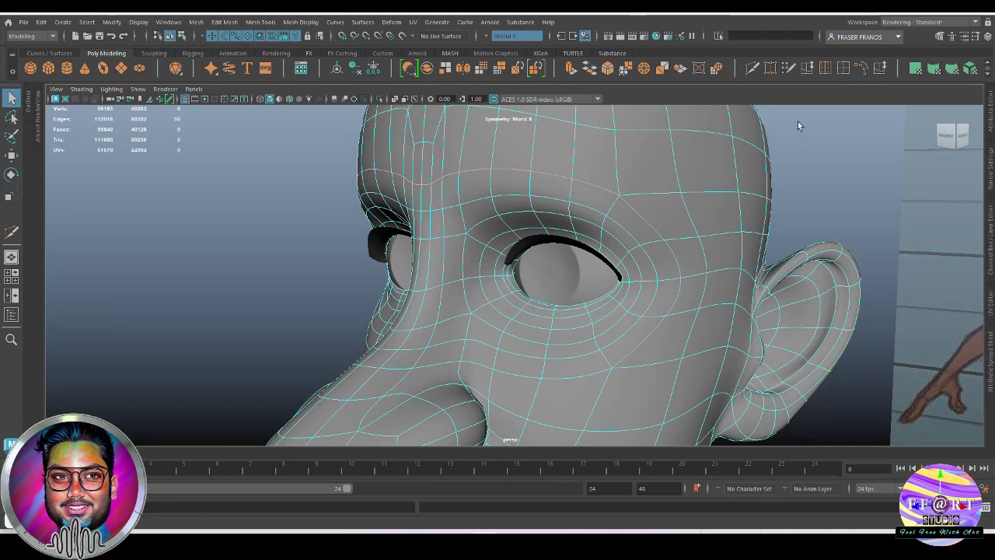
left_click(807, 68)
left_click_drag(700, 178, 705, 240, "alt")
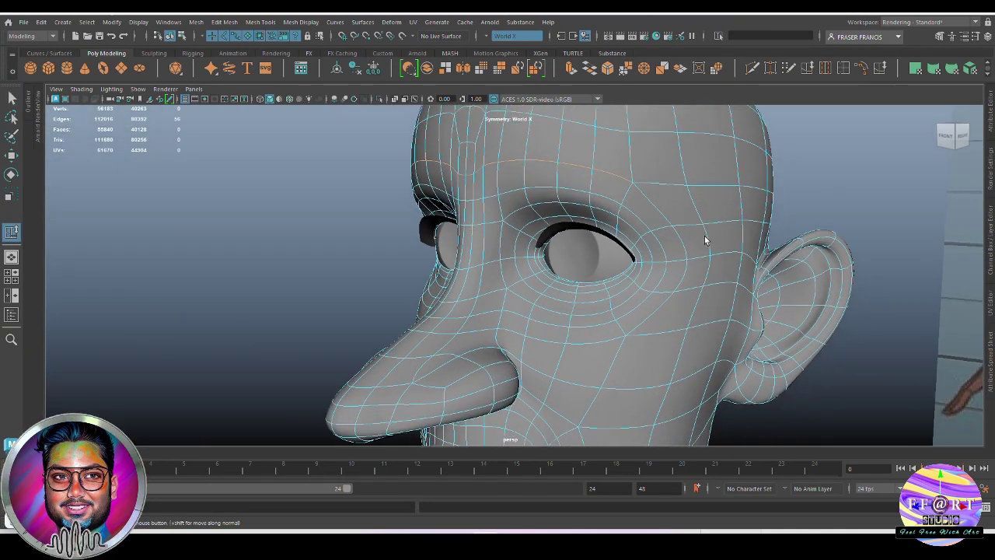
scroll(705, 239, "up", 1)
double_click(583, 348)
left_click(860, 68)
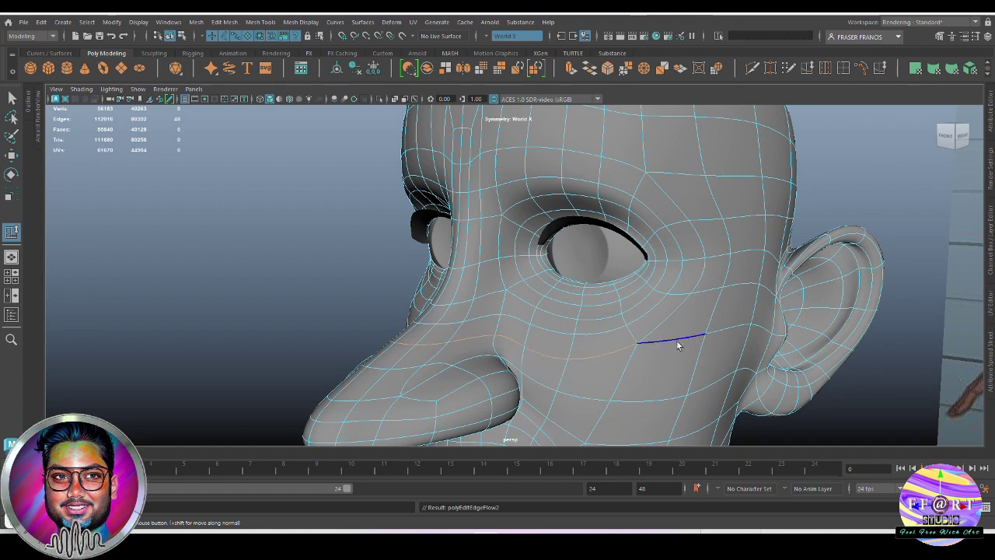
key("F8")
Turn off symmetry and select the row of edges along the brow above one eye on the unsmoothed head.
left_click_drag(678, 346, 414, 251, "alt")
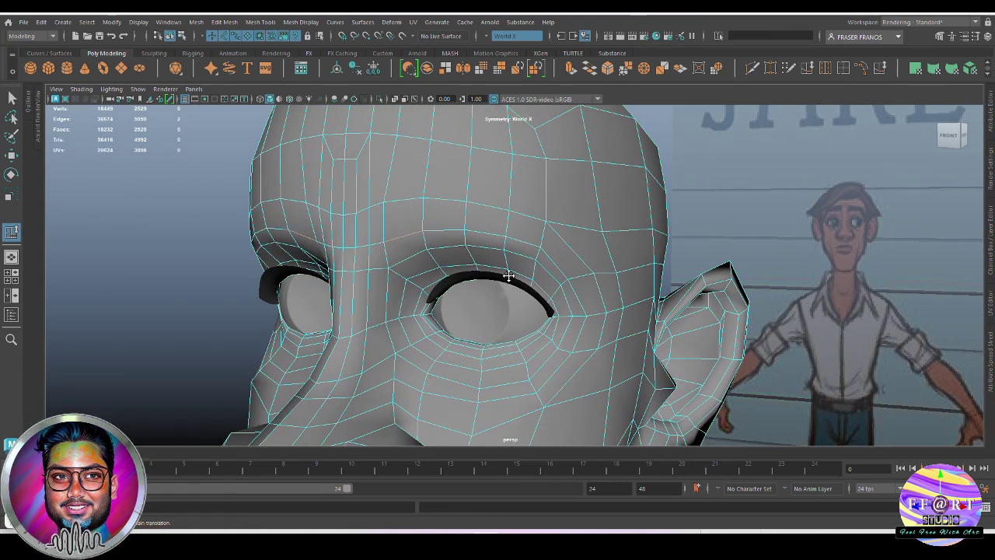
left_click_drag(414, 242, 502, 265, "alt")
right_click_drag(437, 190, 416, 120, "ctrl+shift")
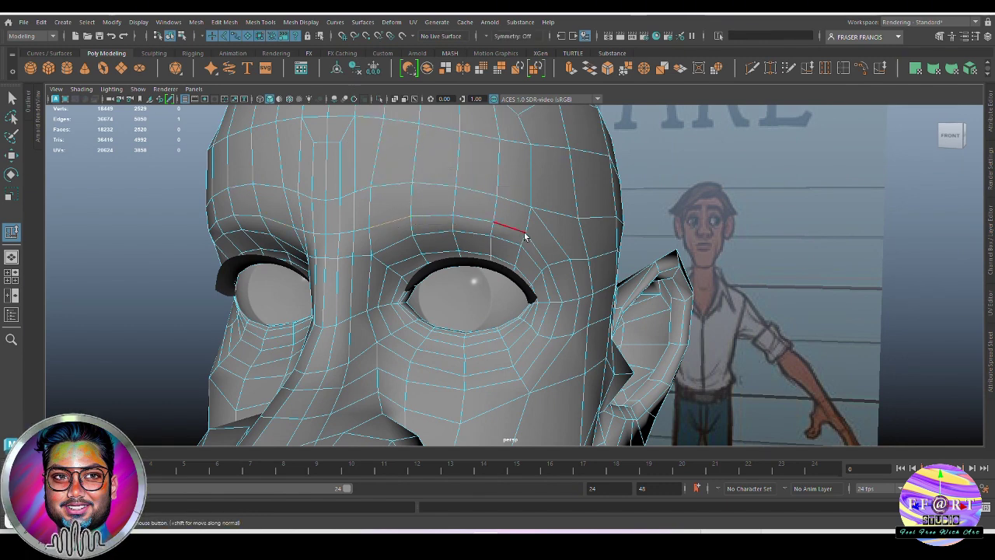
left_click_drag(565, 262, 680, 282, "alt")
left_click_drag(337, 248, 573, 230, "alt")
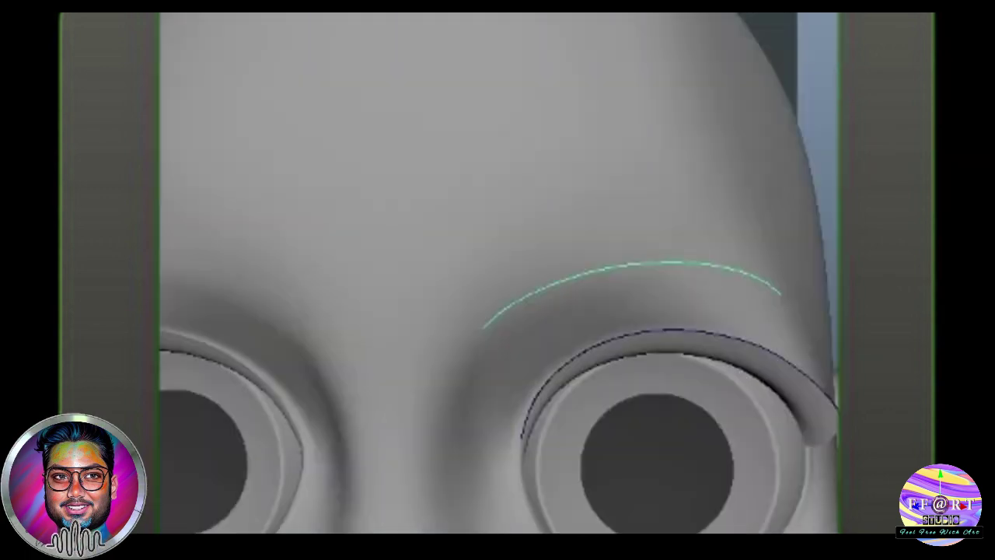
left_click_drag(466, 272, 529, 274, "alt")
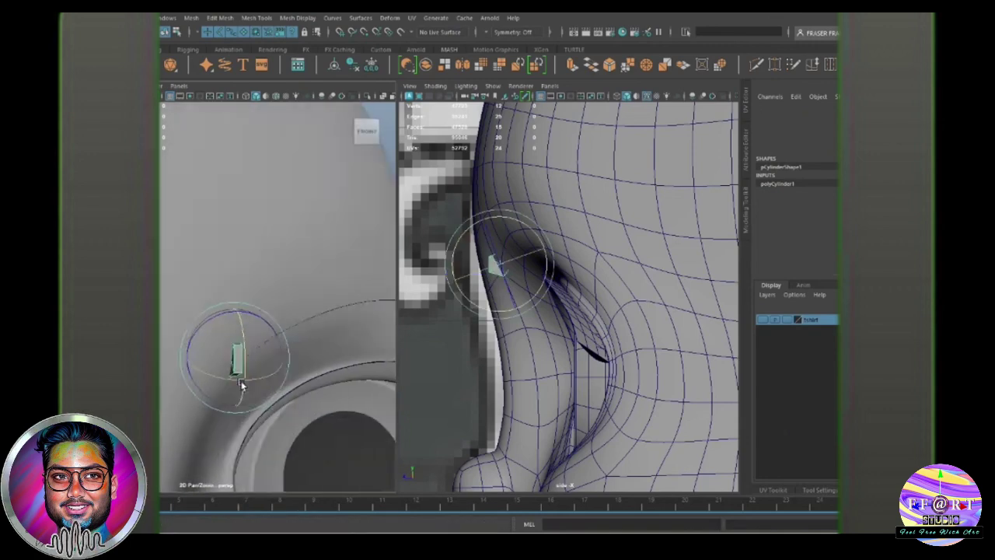
left_click_drag(242, 386, 229, 395, "alt")
right_click_drag(189, 361, 189, 388)
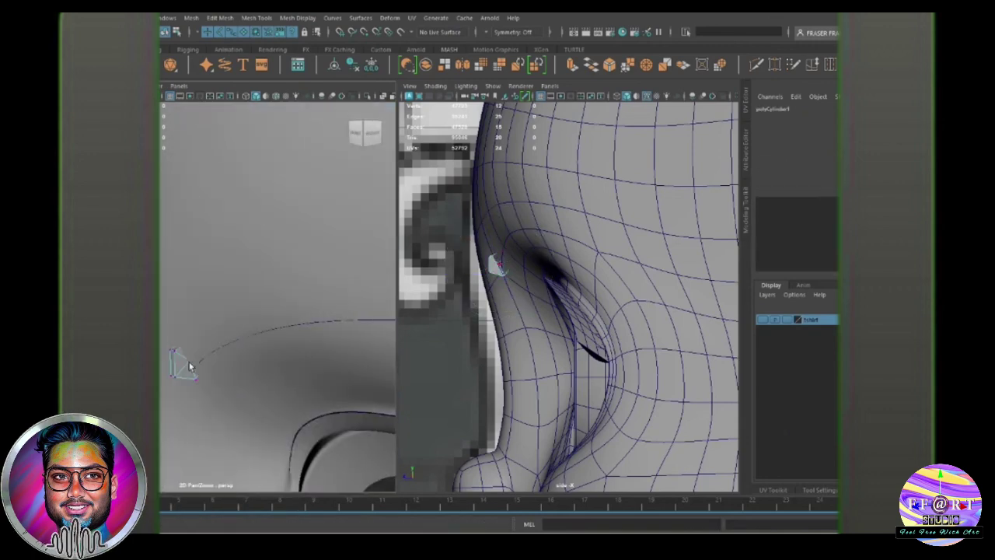
left_click_drag(195, 342, 253, 374)
key("4")
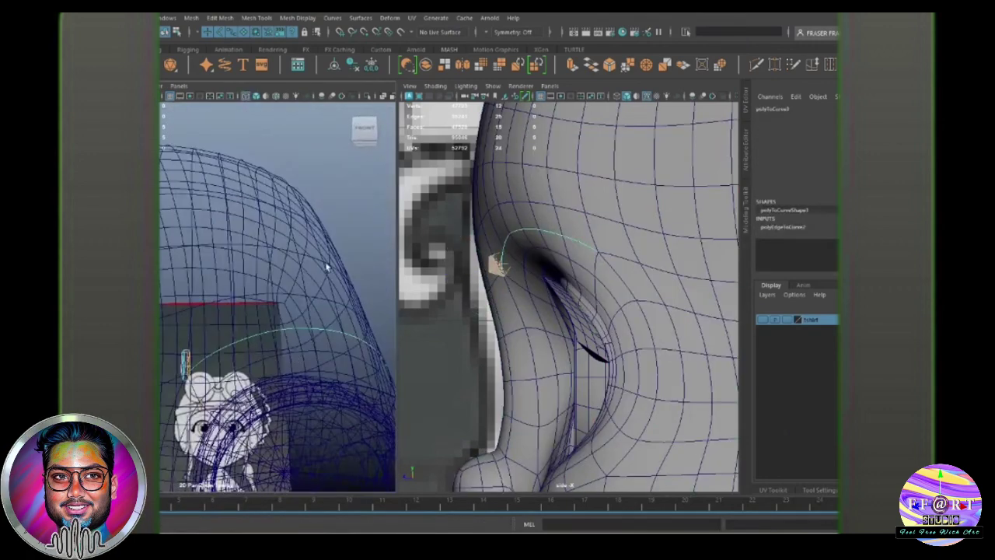
key("5")
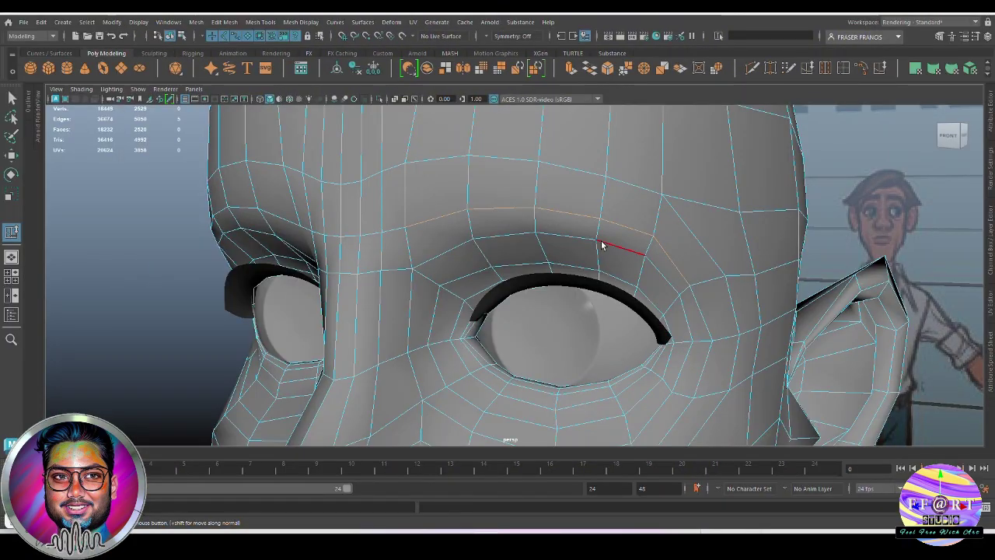
Convert the selected row of five brow edges above the eye into a curve with Polygon Edges to Curve.
scroll(602, 245, "down", 3)
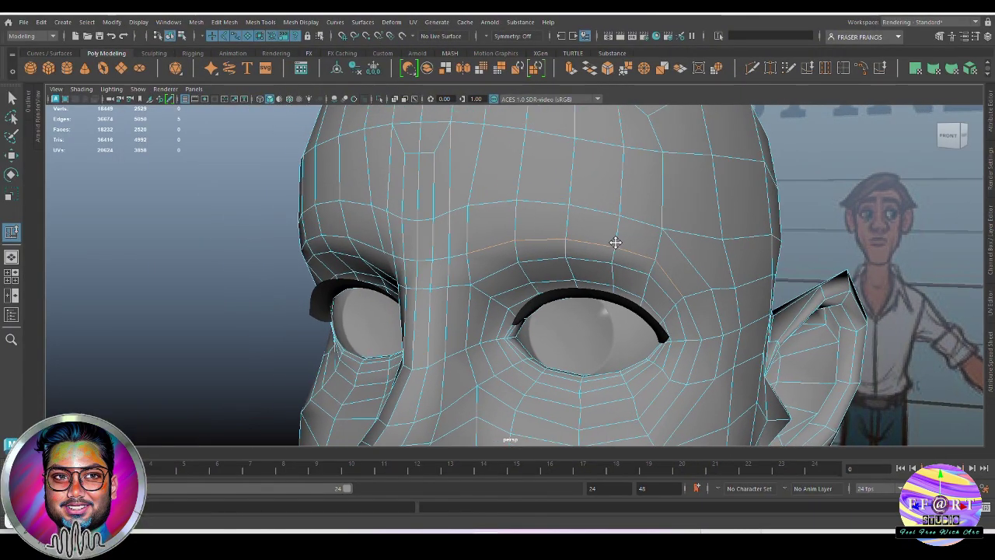
left_click_drag(615, 244, 642, 244, "alt")
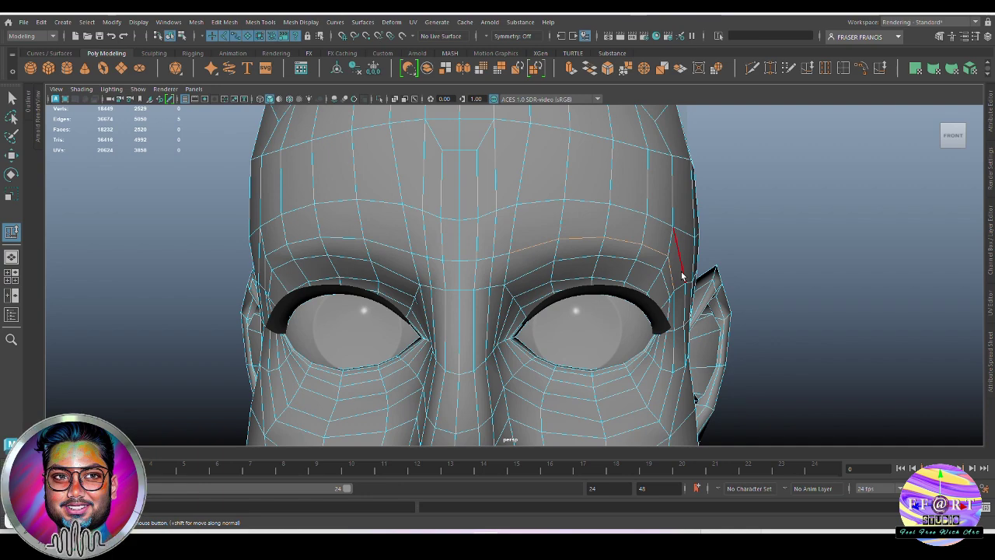
left_click_drag(904, 316, 726, 255, "alt")
left_click_drag(480, 308, 540, 321, "alt")
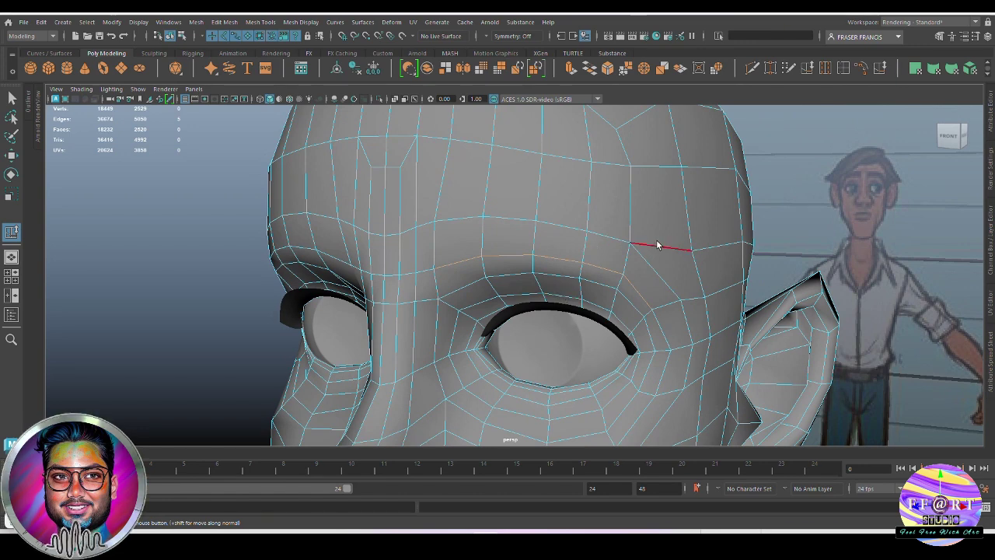
mouse_move(627, 300)
left_mouse_down("alt")
mouse_move(651, 287)
mouse_move(631, 284)
left_mouse_up("alt")
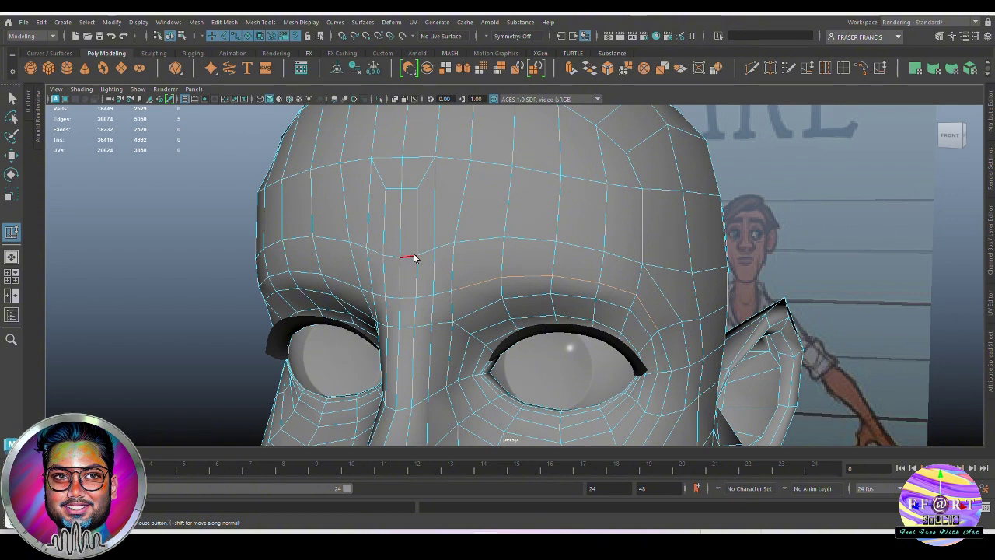
left_click(63, 22)
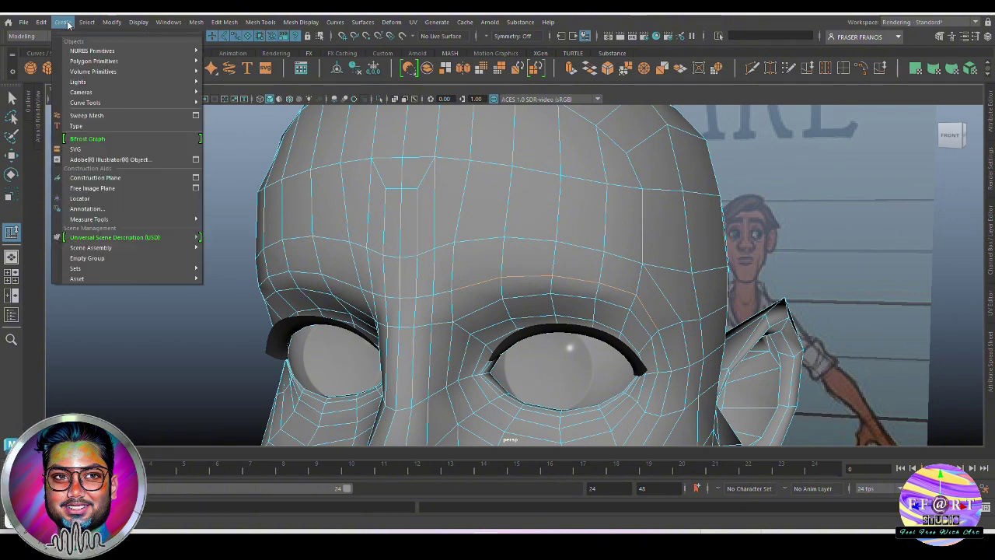
left_click(255, 252)
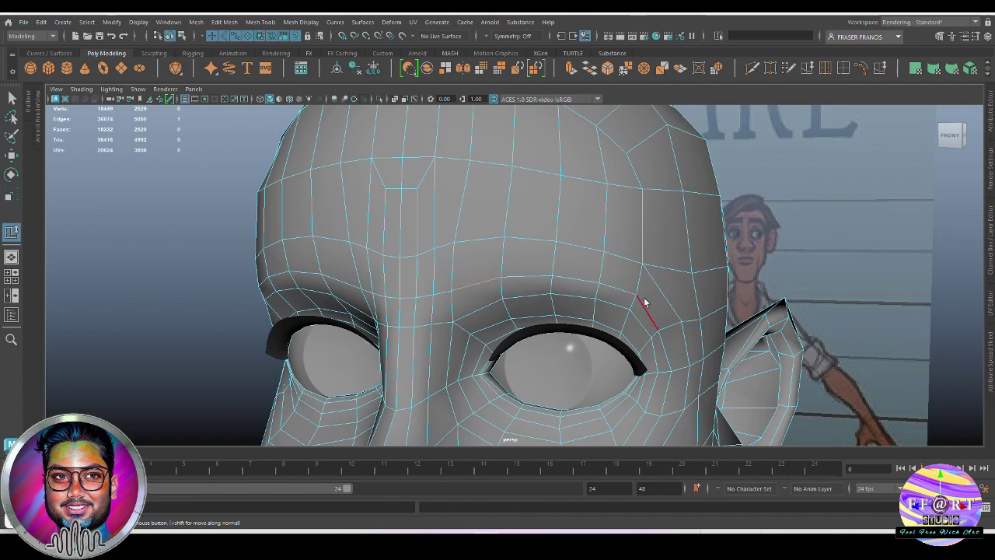
left_click_drag(616, 281, 549, 265, "alt")
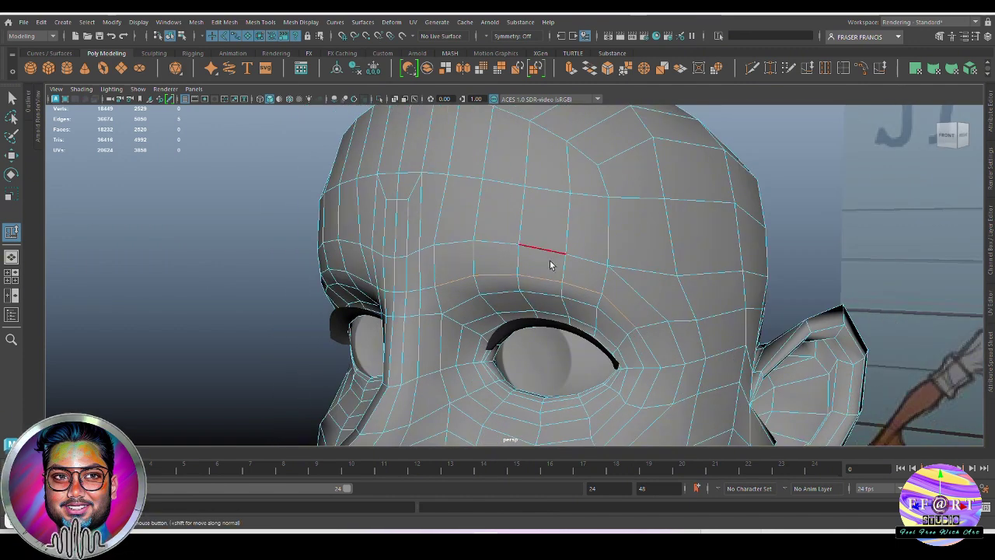
left_click_drag(460, 268, 497, 296, "alt")
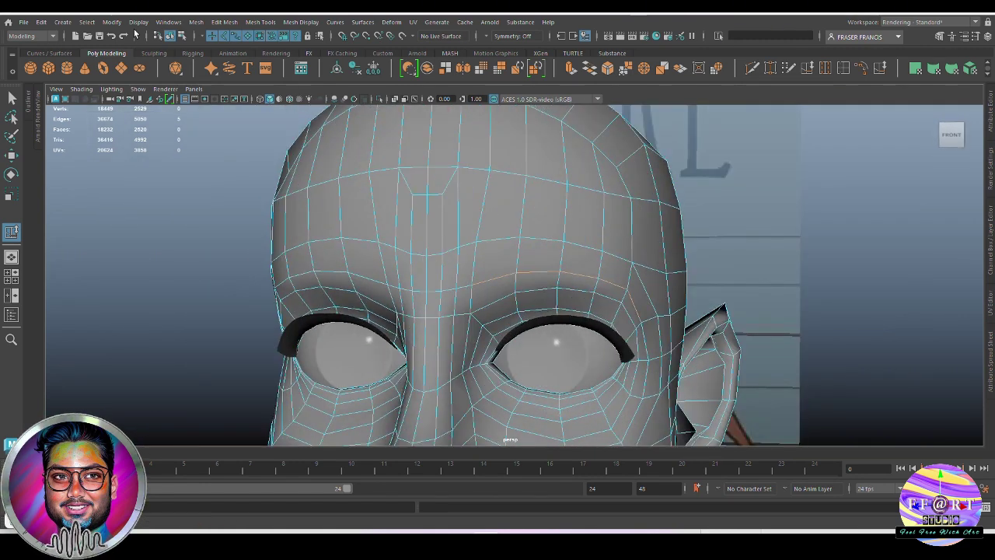
left_click(111, 21)
mouse_move(194, 276)
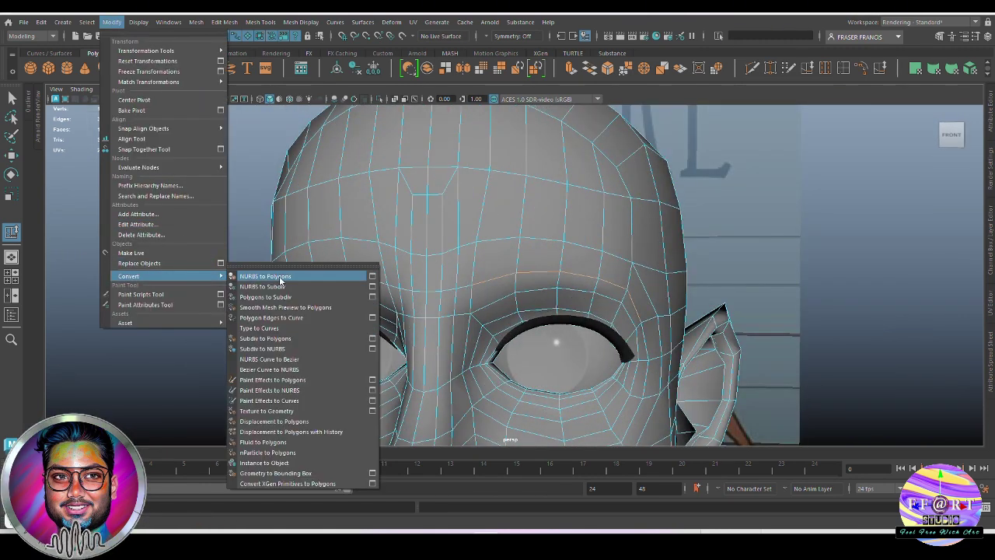
left_click(290, 322)
Show the brow curve's control vertices and slightly raise the one before the outer bend in the front view.
left_click_drag(723, 319, 713, 269, "alt")
right_click_drag(749, 232, 748, 207)
left_click_drag(638, 282, 585, 264, "alt")
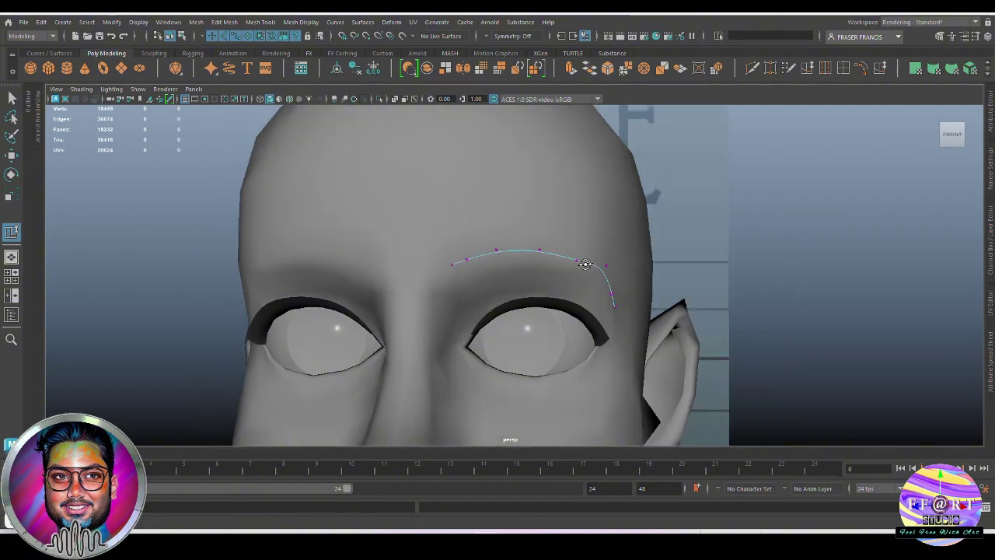
key("w")
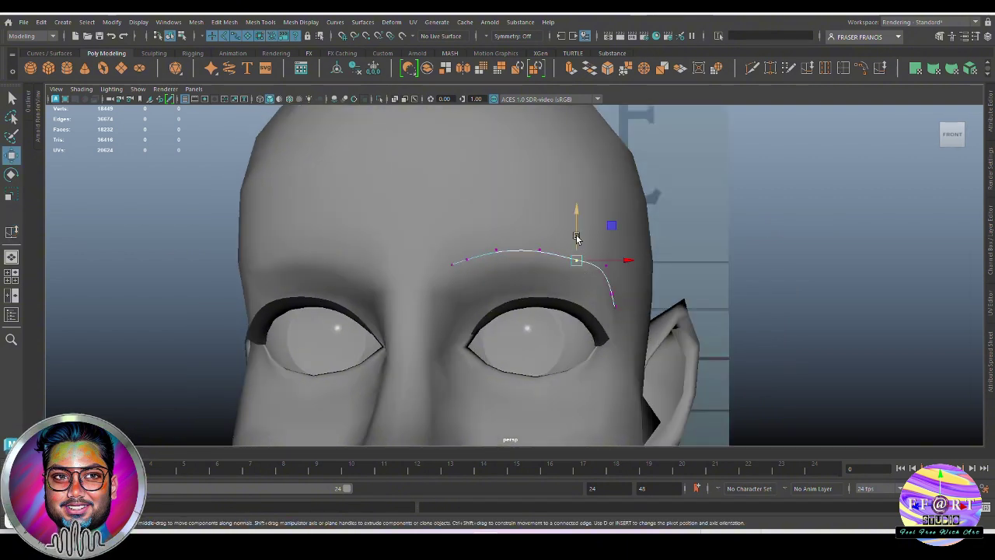
key("space")
left_click_drag(587, 223, 608, 273)
right_click_drag(559, 212, 713, 275, "alt")
left_click_drag(678, 157, 678, 152)
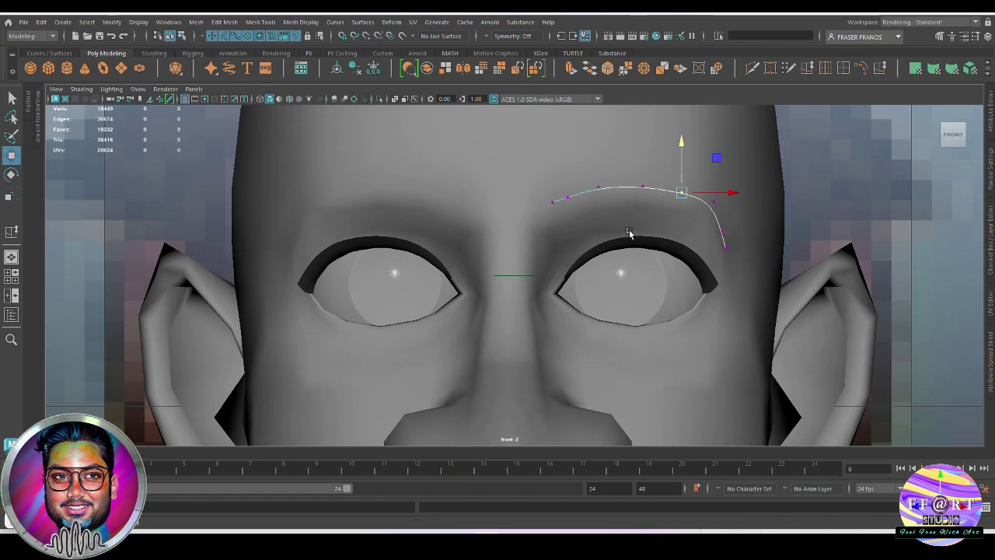
Slightly raise the brow curve's second inner control vertex and the vertex before the outer bend in the front view.
left_click(598, 187)
left_click(568, 197)
left_click_drag(570, 173, 570, 171)
left_click(683, 192)
left_click_drag(684, 164, 685, 163)
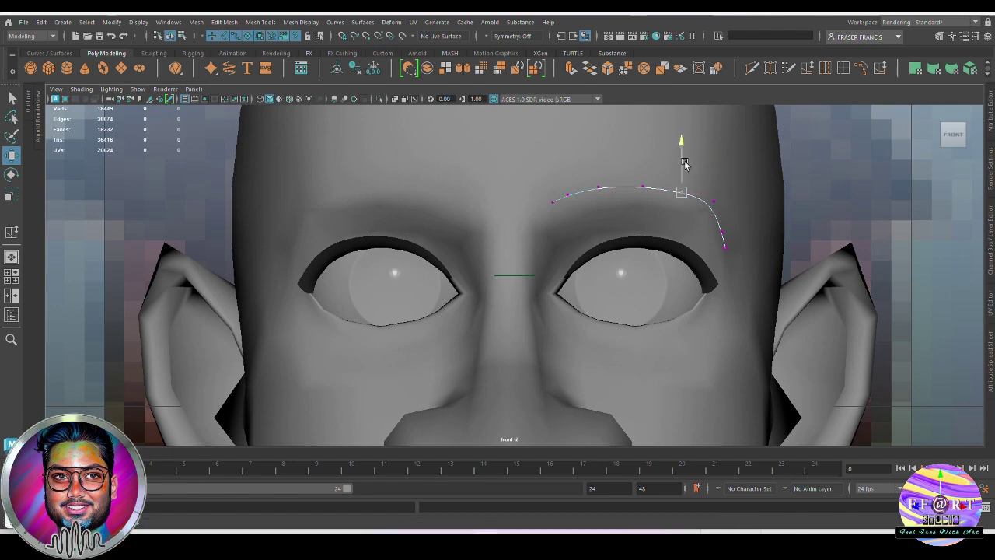
Move the brow curve's outer end vertices slightly outward and the bend vertex slightly inward to smooth the tail.
left_click(732, 232)
key("ctrl+z")
left_click(722, 232)
left_click_drag(724, 232, 731, 246)
left_click(711, 201)
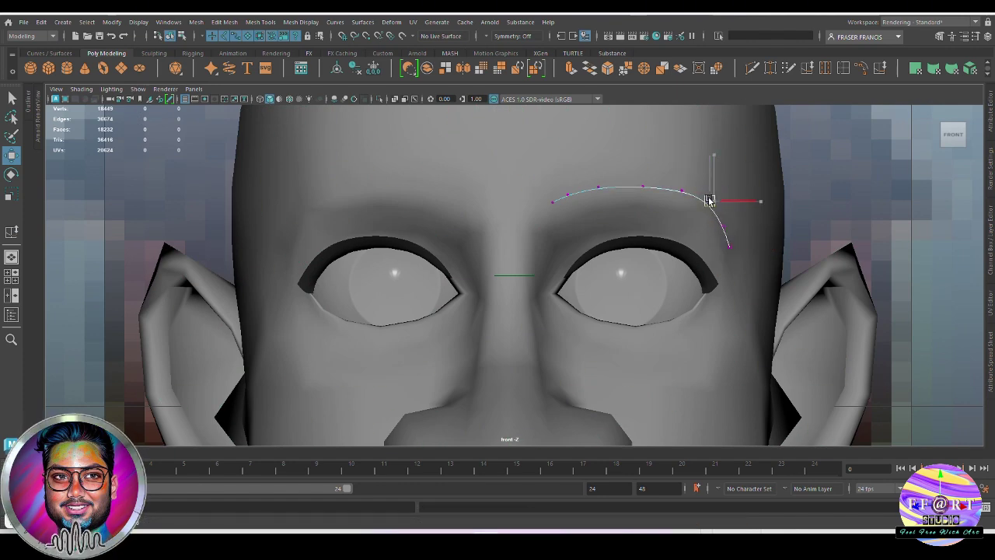
left_click(724, 226)
Nudge a control vertex in the middle of the brow curve in the side view and return to perspective.
key("space")
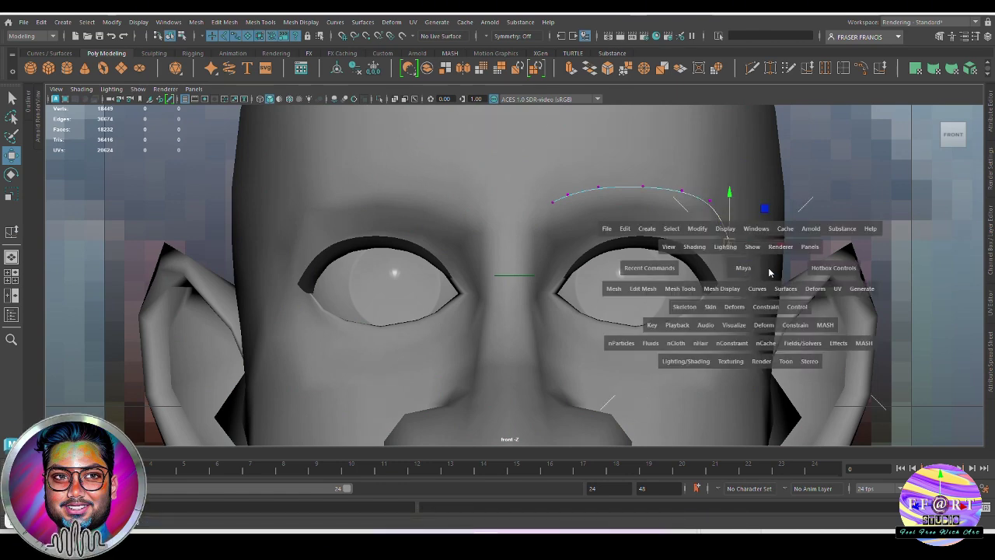
left_click_drag(769, 272, 794, 273)
left_click(381, 198)
left_click_drag(386, 148, 386, 150)
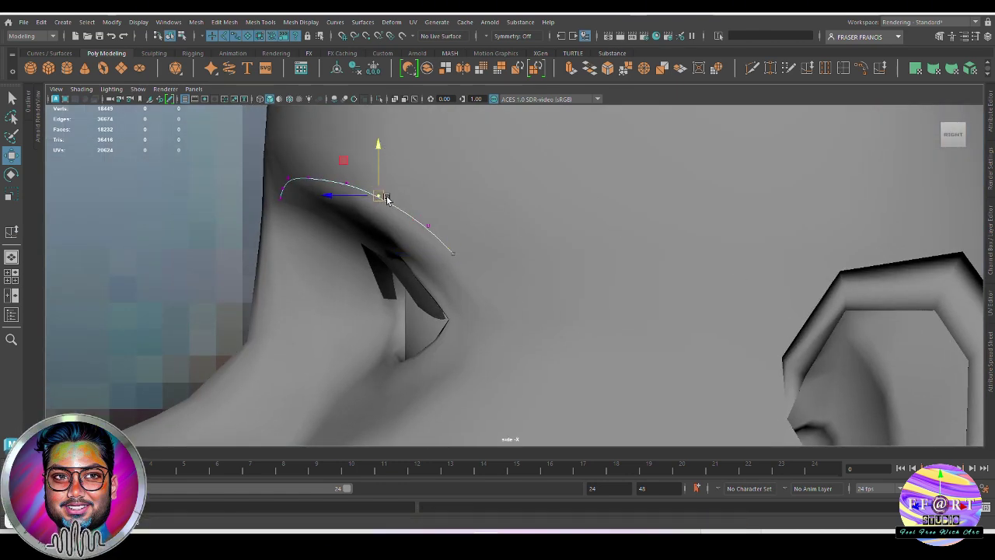
key("space")
left_click_drag(432, 228, 434, 203)
Nudge the control vertices at the brow curve's outer end in the perspective view and undo the last two changes.
left_click_drag(622, 295, 579, 382, "alt")
left_click_drag(578, 331, 609, 364)
left_click_drag(575, 380, 578, 377)
left_click_drag(613, 313, 647, 351)
left_click_drag(642, 366, 692, 337, "alt")
key("ctrl+z")
key("ctrl+z")
left_click(651, 366)
key("b")
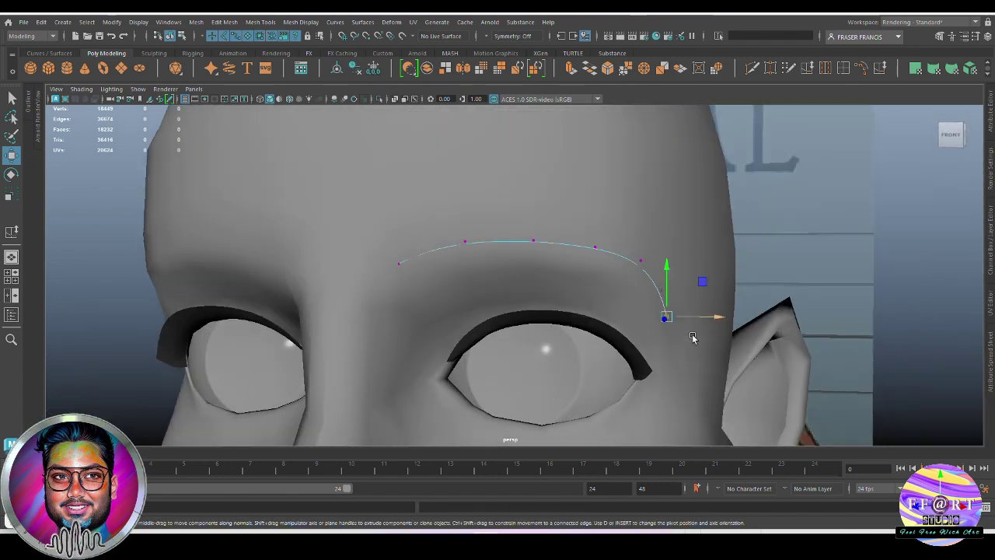
Return the brow curve to object mode and create a Sweep Mesh from it with one node for multiple curves.
key("q")
key("F8")
scroll(693, 338, "down", 5)
left_click_drag(521, 240, 587, 289, "alt")
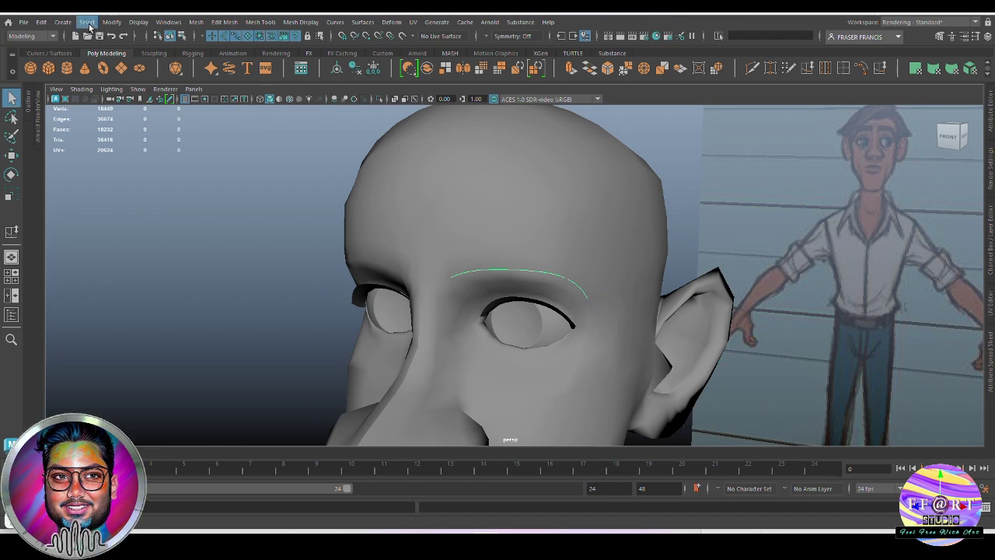
left_click(62, 22)
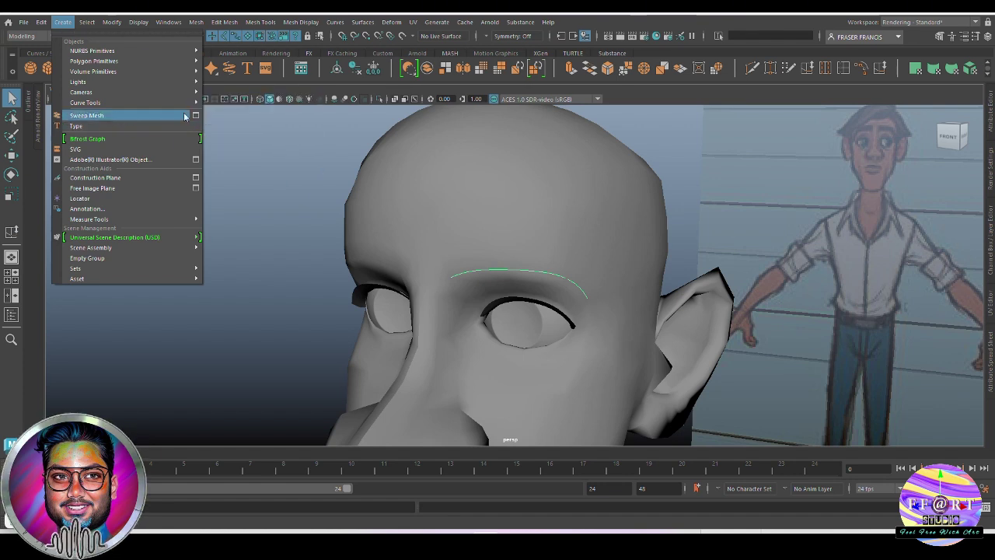
left_click(195, 115)
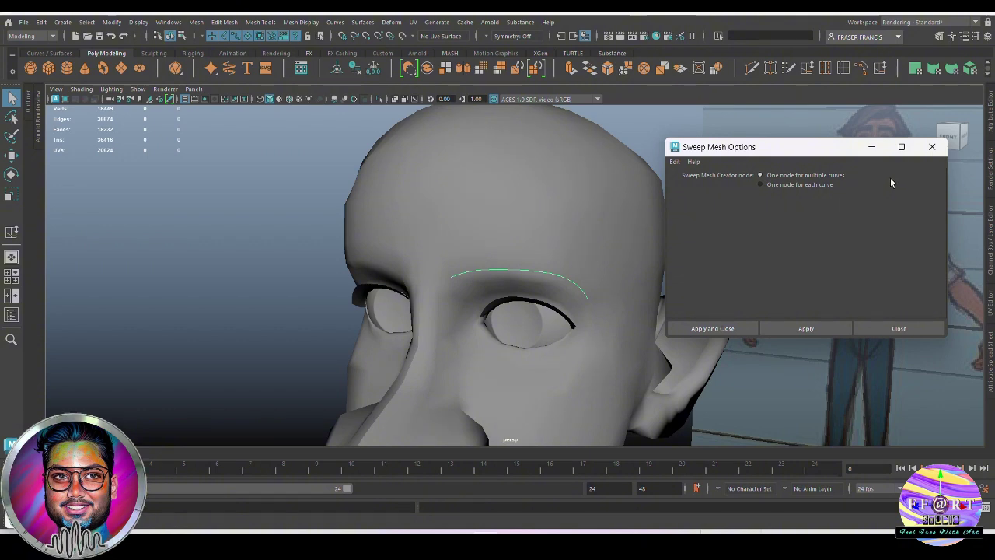
left_click(738, 328)
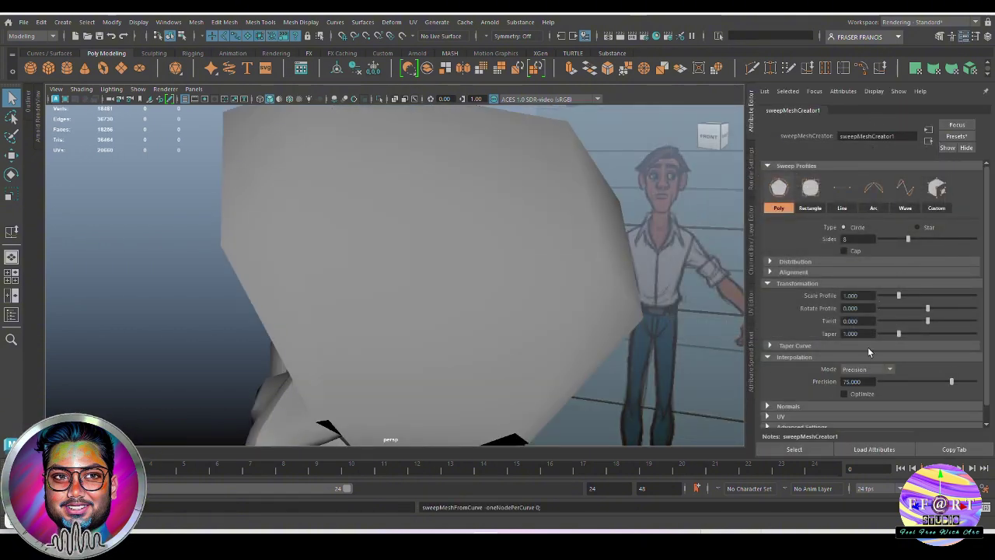
Set the brow sweep's Scale Profile to 0.027 so it fits as a thin strip above the eye.
left_click_drag(587, 375, 378, 324, "alt")
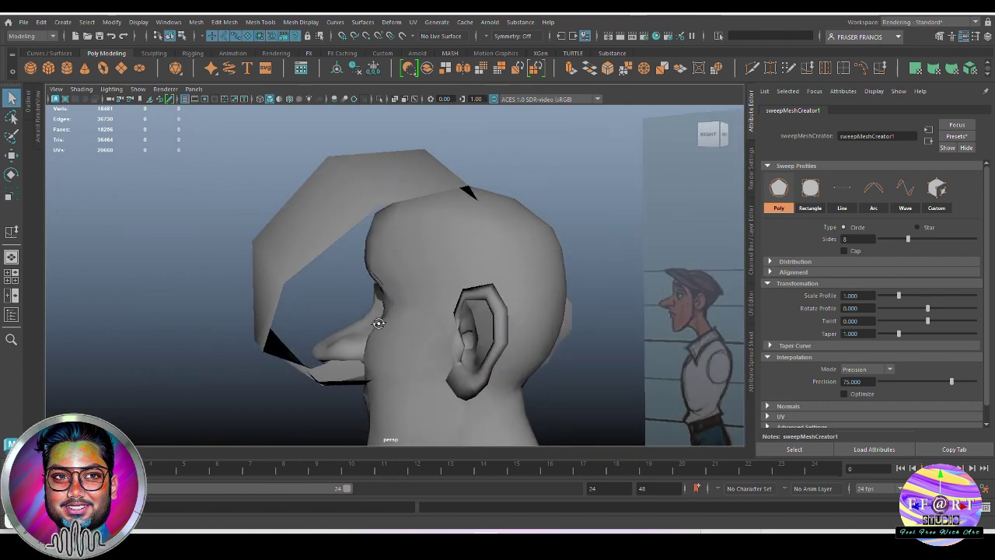
left_click_drag(482, 318, 504, 315, "alt")
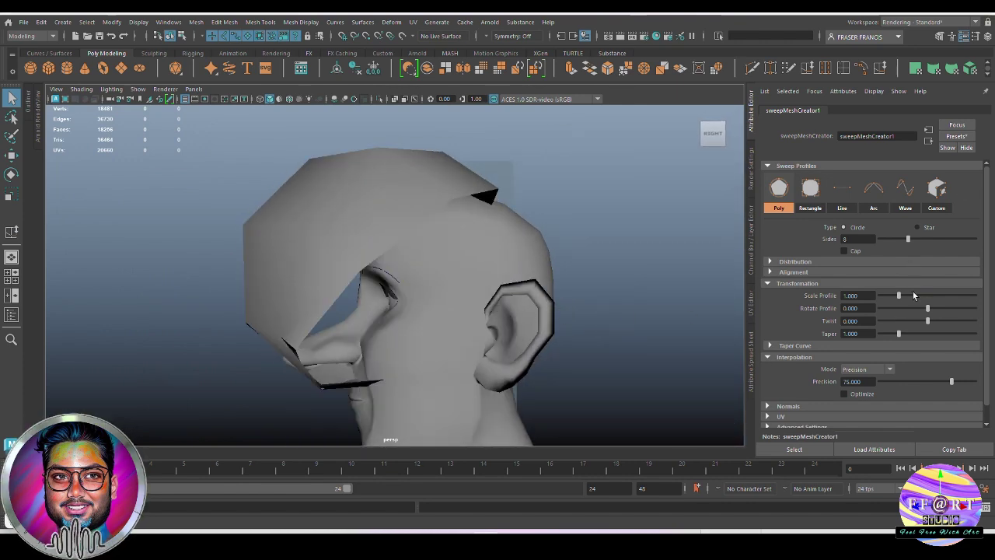
left_click_drag(898, 296, 881, 295)
left_click_drag(407, 289, 486, 353, "alt")
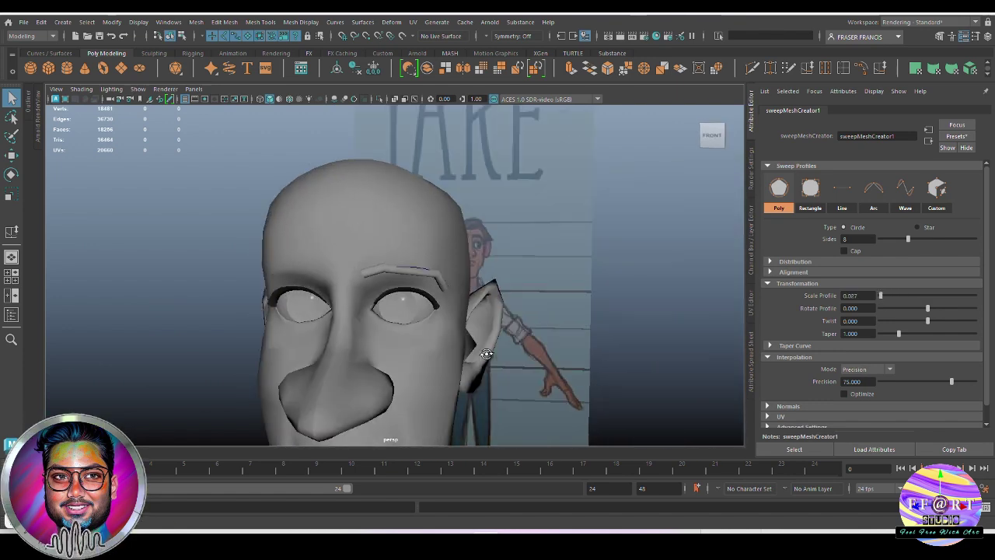
right_click_drag(486, 354, 565, 393, "alt")
left_click_drag(565, 393, 523, 326, "alt")
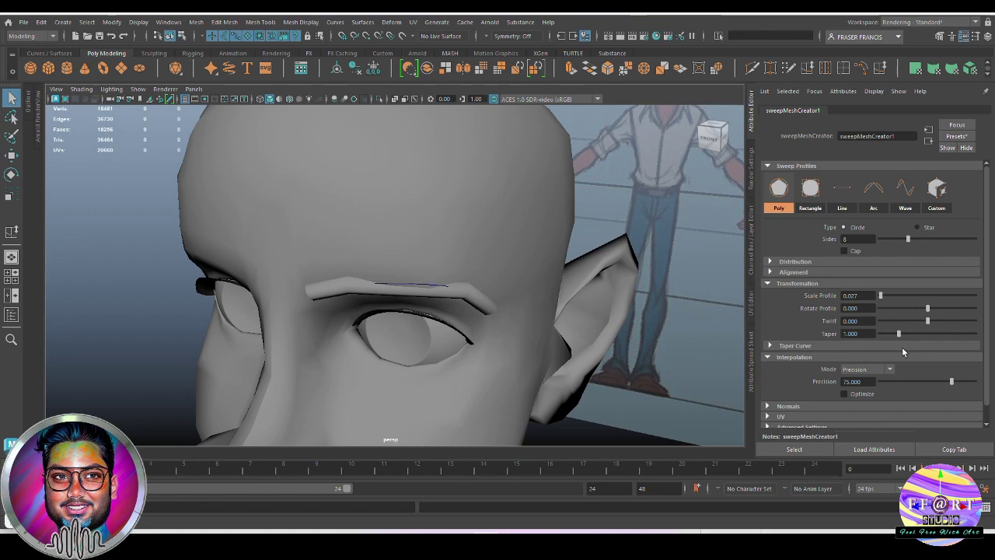
left_click_drag(472, 361, 606, 366, "alt")
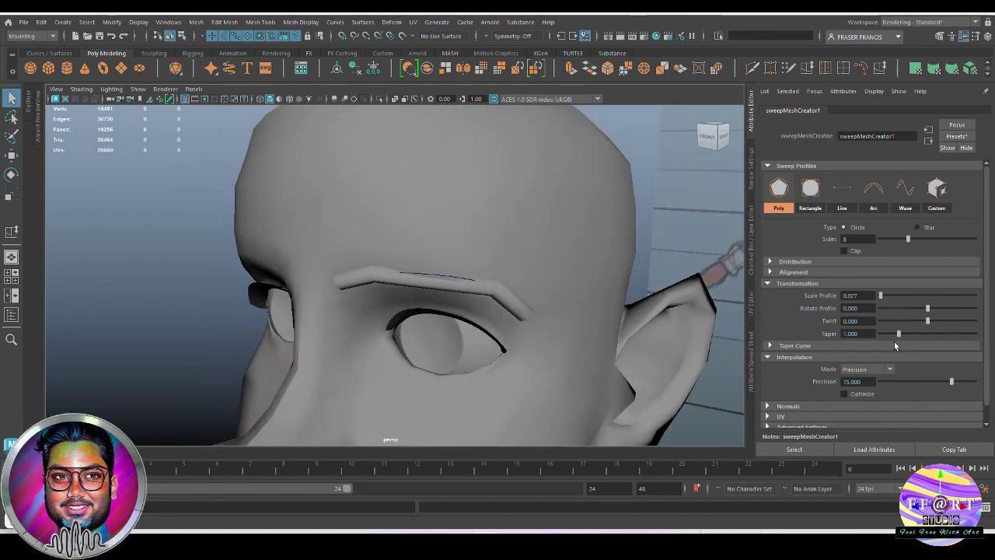
Raise the brow sweep's interpolation Precision to 98.352 for more segments along its length.
left_click_drag(951, 382, 972, 382)
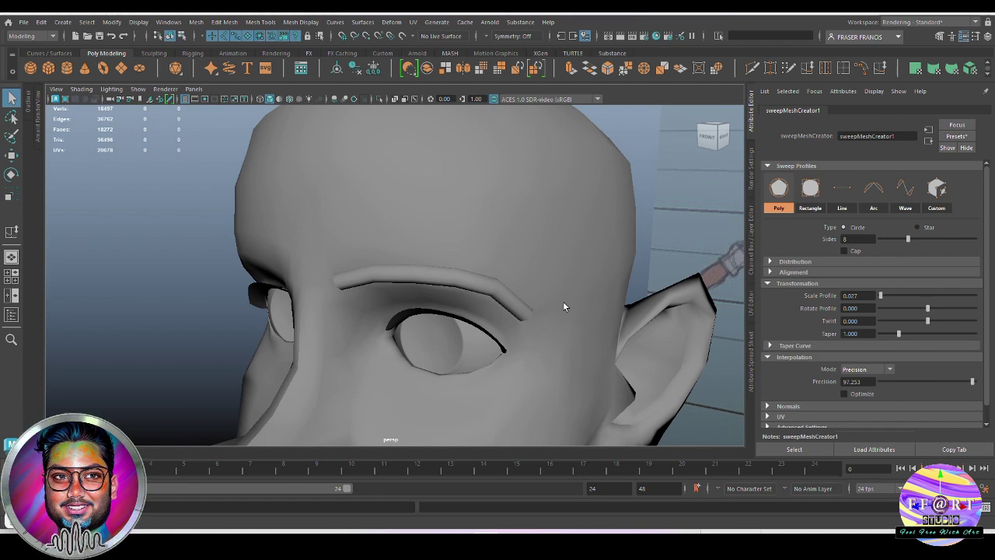
left_click(462, 278)
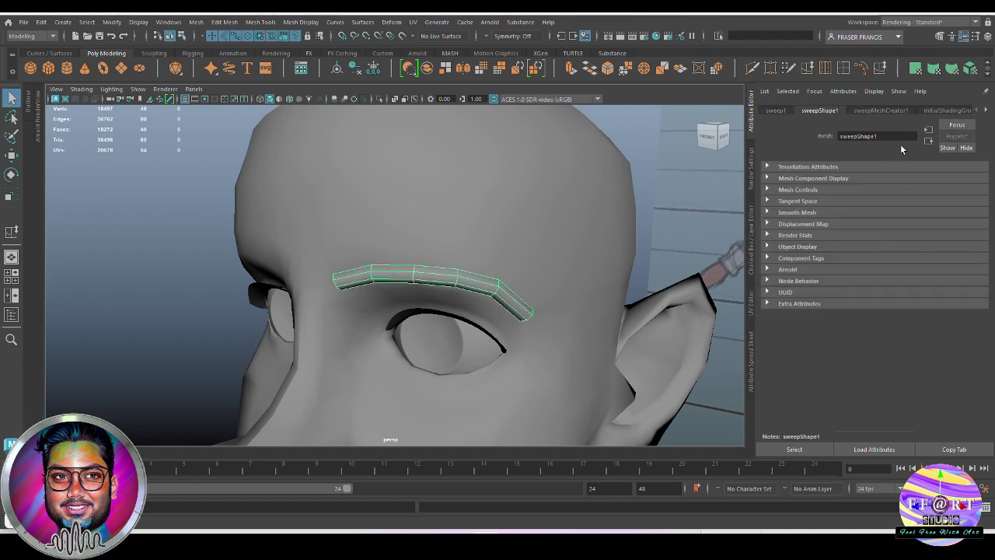
left_click(892, 112)
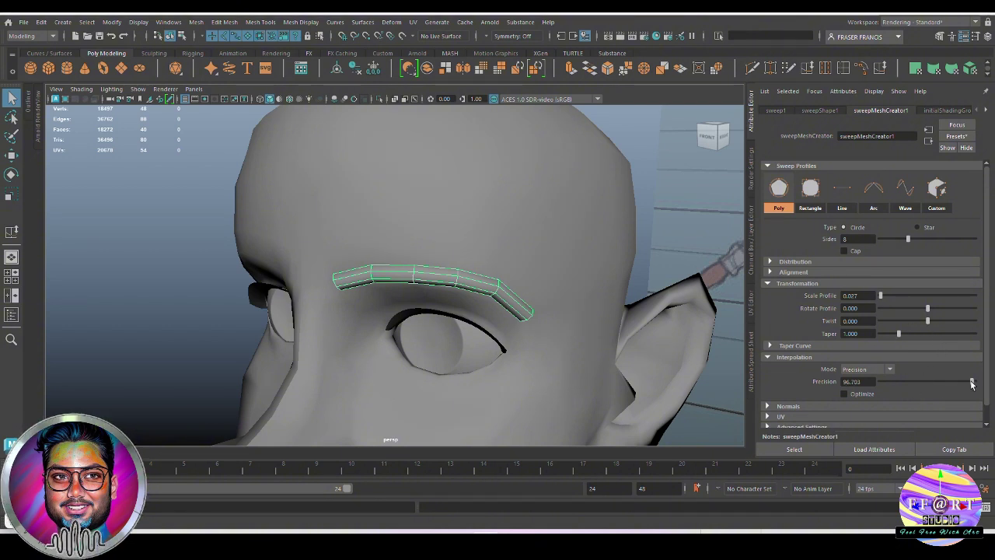
mouse_move(972, 381)
left_mouse_down()
mouse_move(955, 384)
mouse_move(972, 383)
left_mouse_up()
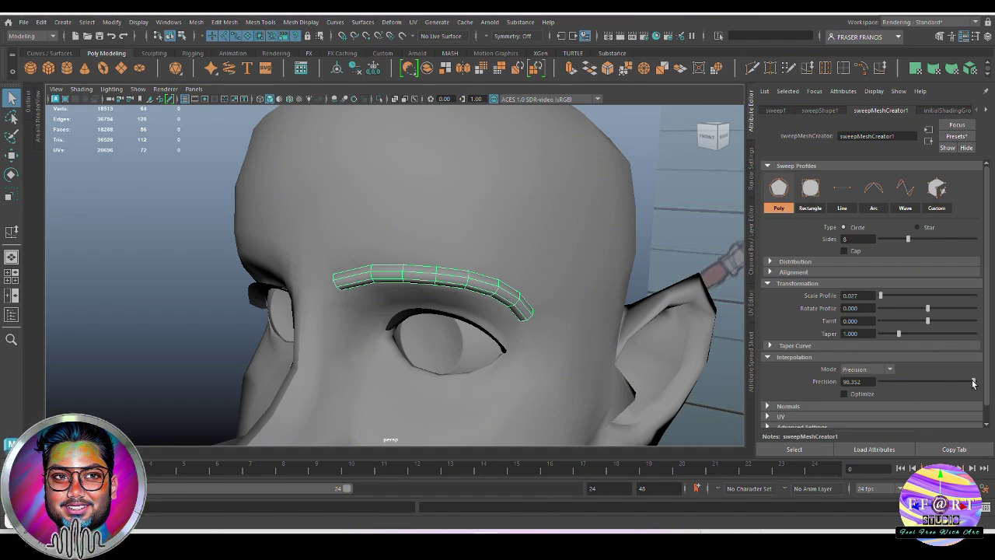
Try a circular Poly profile with 6 sides on the brow sweep.
left_click_drag(477, 294, 580, 288, "alt")
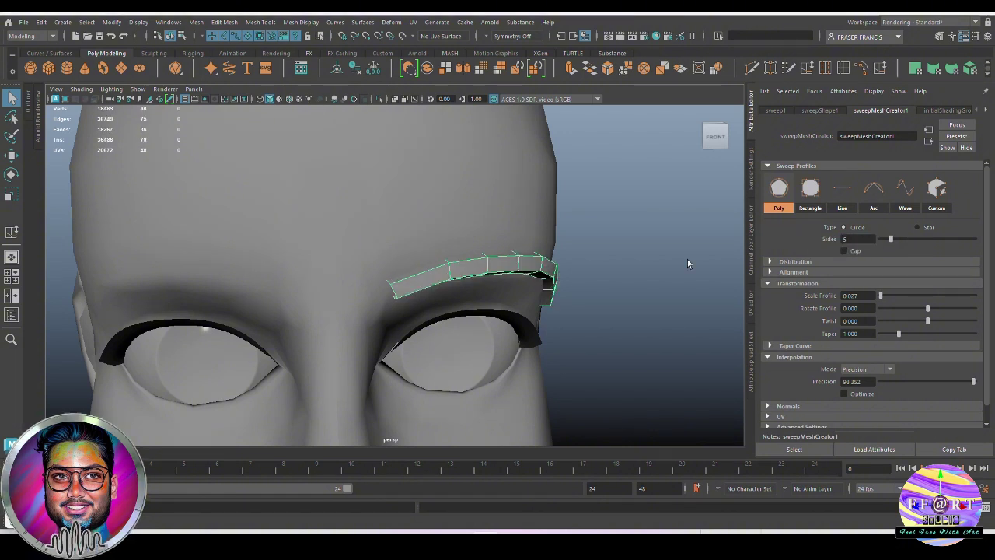
left_click_drag(688, 262, 634, 276, "alt")
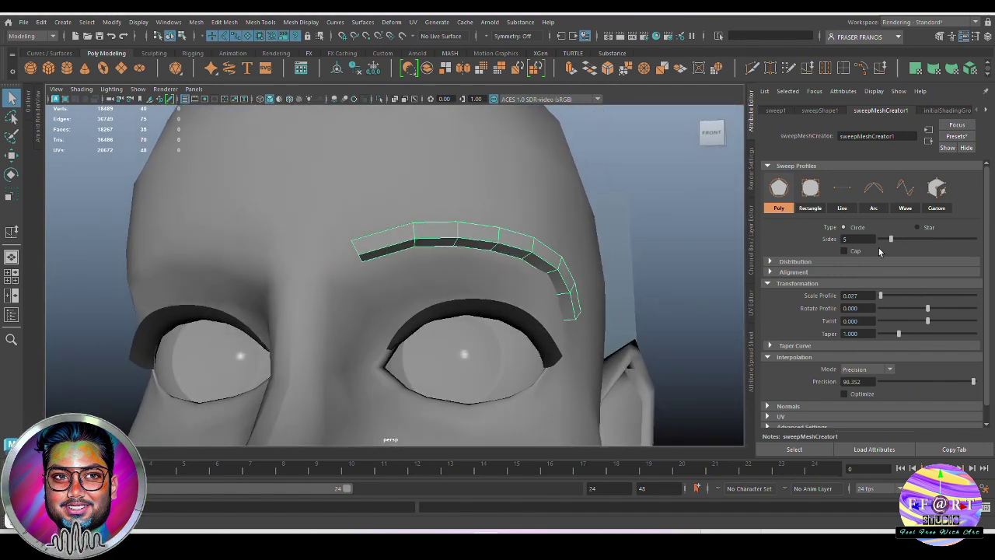
type("6")
key("Return")
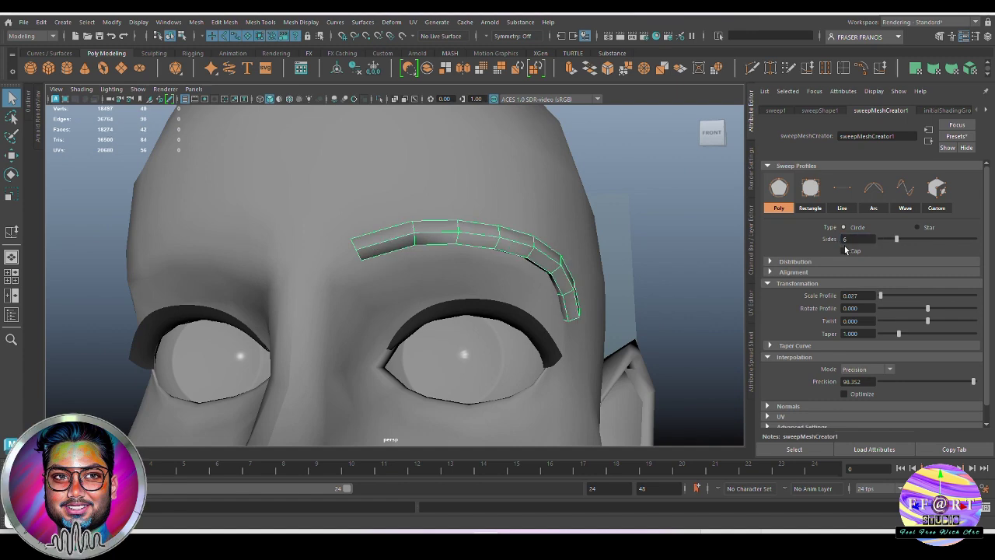
left_click_drag(598, 259, 683, 253, "alt")
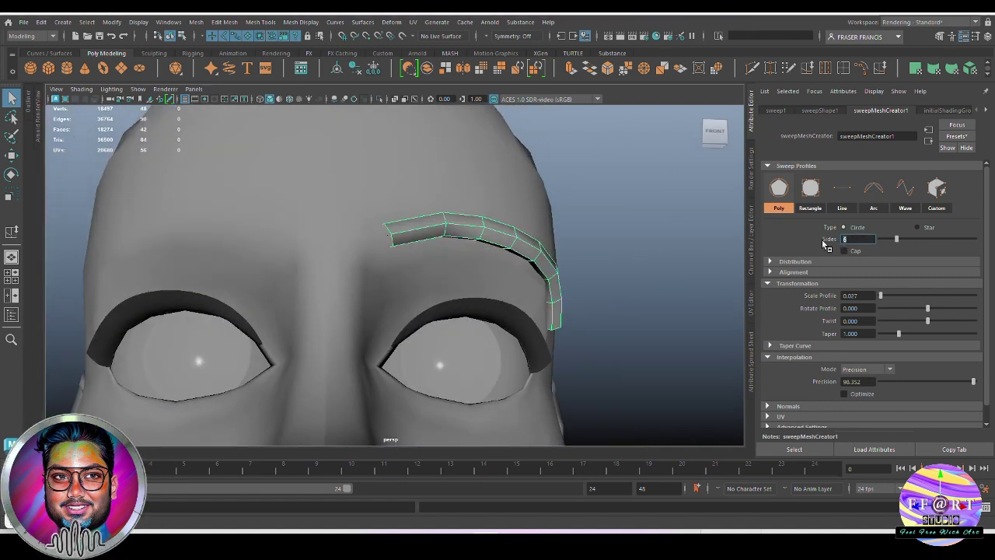
key("Return")
left_click_drag(654, 309, 555, 247, "alt")
Switch the brow sweep's profile to Rectangle and inspect how it follows the brow.
left_click(810, 190)
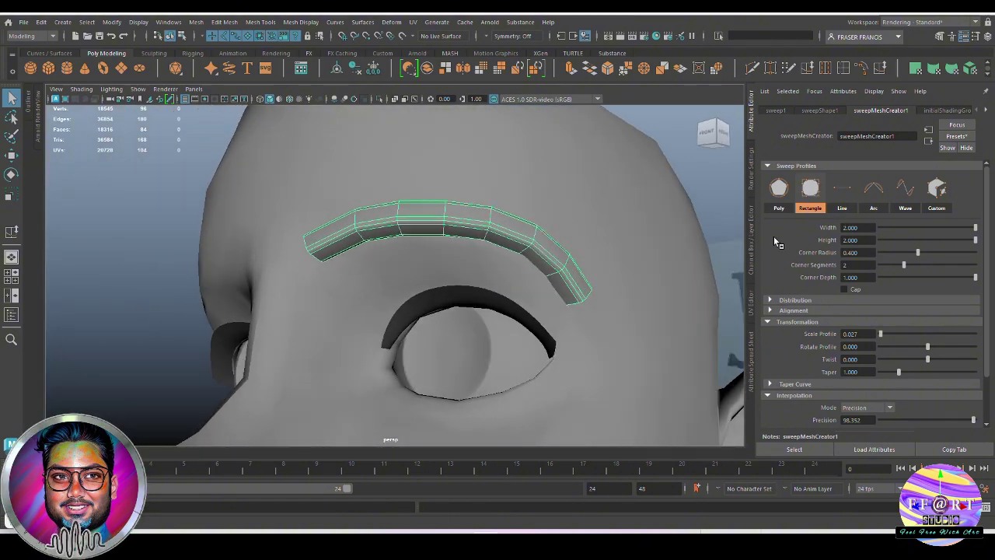
left_click_drag(627, 287, 576, 291, "alt")
left_click(695, 292)
left_click(573, 291)
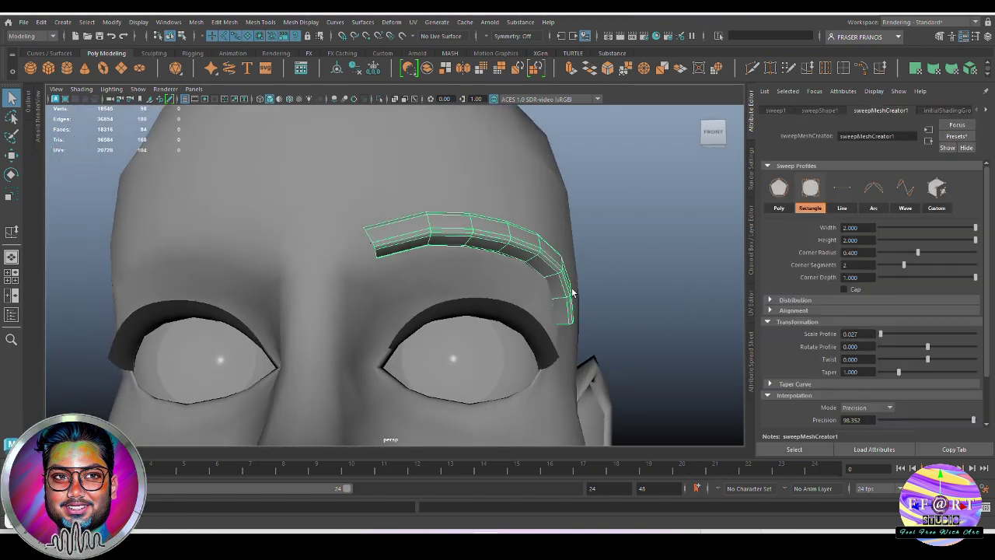
left_click_drag(648, 292, 573, 321, "alt")
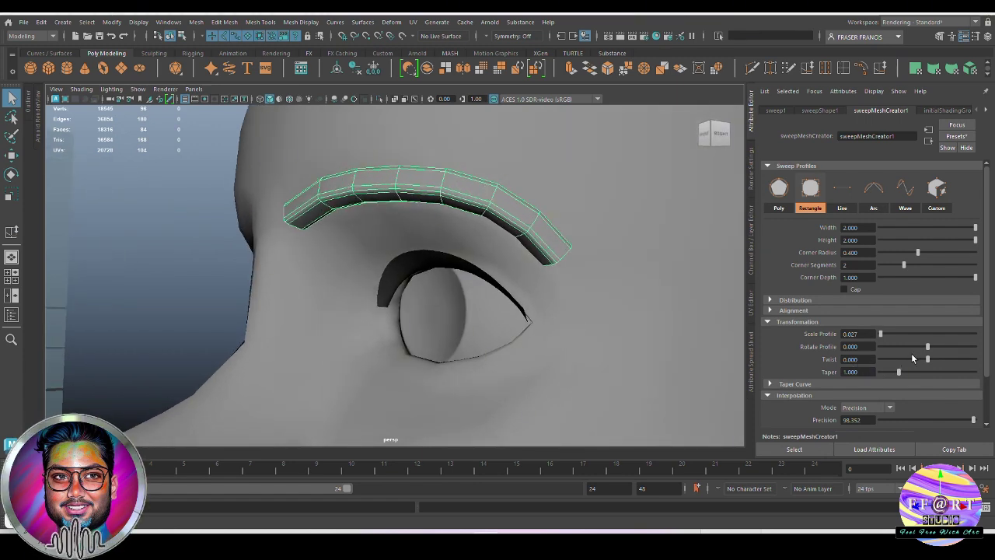
Set the brow sweep's width to 1.626, height to 1.725, corner radius to 0.401, corner depth to 0.604 and taper to 1.923.
left_click_drag(897, 372, 905, 371)
left_click_drag(684, 289, 642, 287, "alt")
left_click_drag(903, 371, 904, 371)
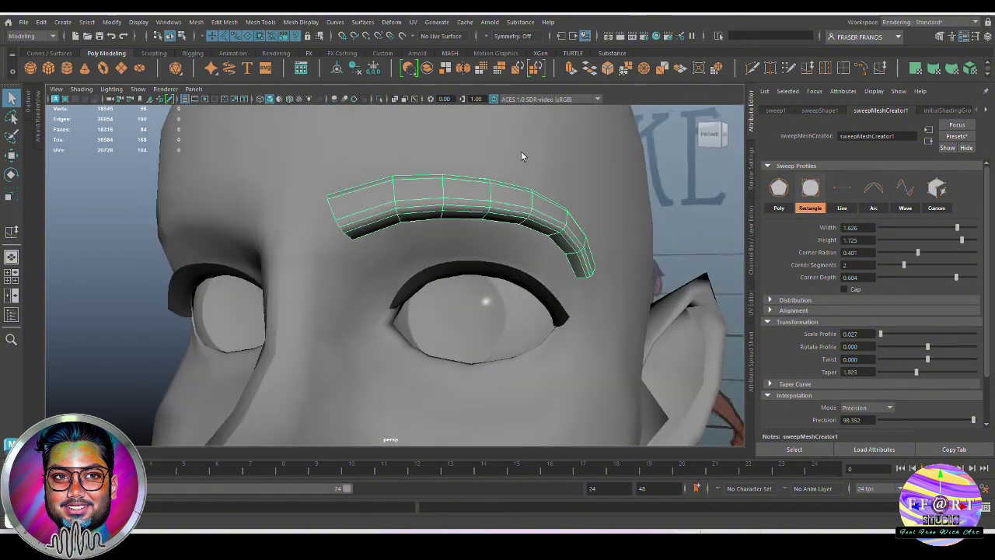
Cap the open ends of the brow sweep and set its corner radius to 0.363.
left_click_drag(533, 209, 566, 225, "alt")
scroll(567, 225, "up", 3)
middle_click_drag(567, 226, 592, 249, "alt")
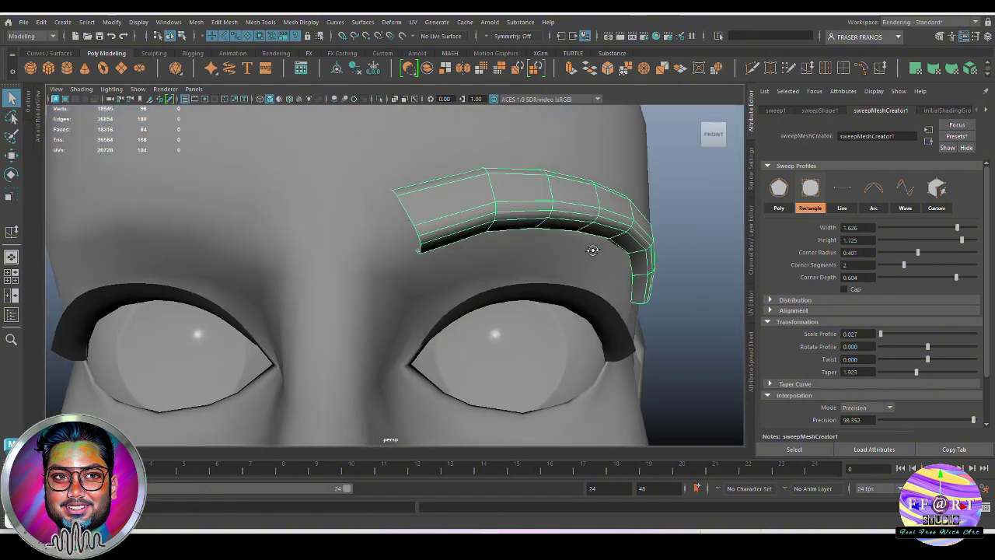
left_click_drag(591, 249, 565, 251, "alt")
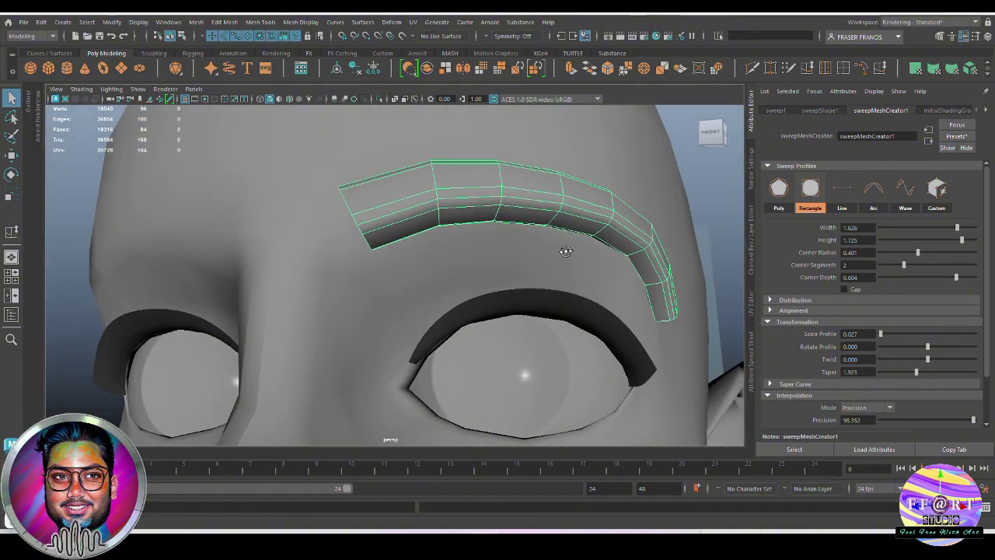
left_click_drag(470, 252, 498, 282, "alt")
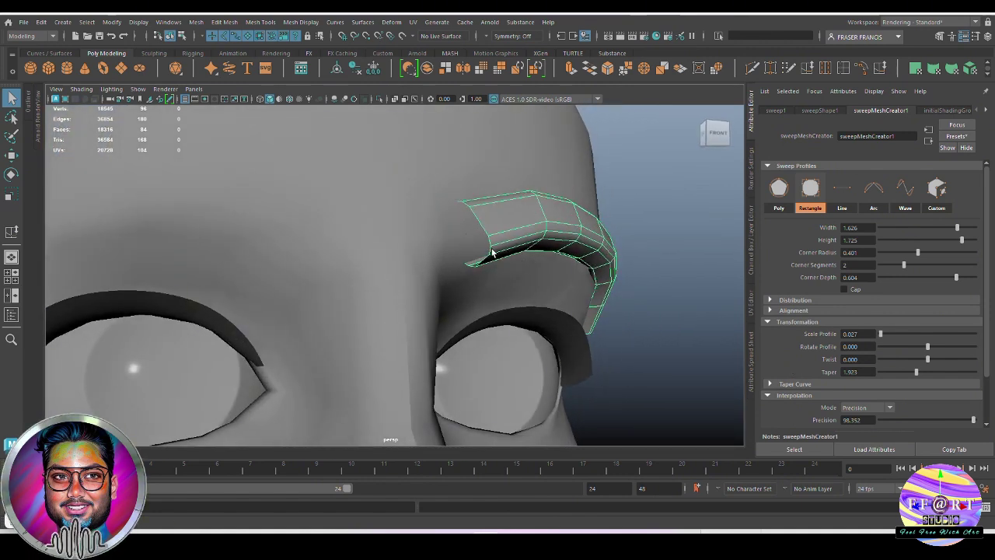
left_click(844, 289)
left_click_drag(739, 311, 591, 268, "alt")
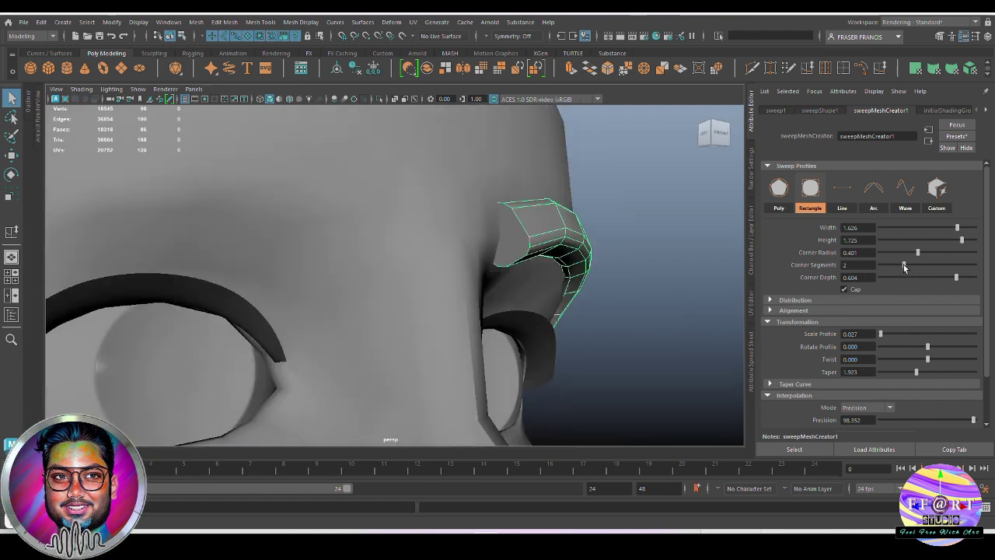
mouse_move(904, 264)
left_mouse_down()
mouse_move(916, 268)
mouse_move(913, 250)
left_mouse_up()
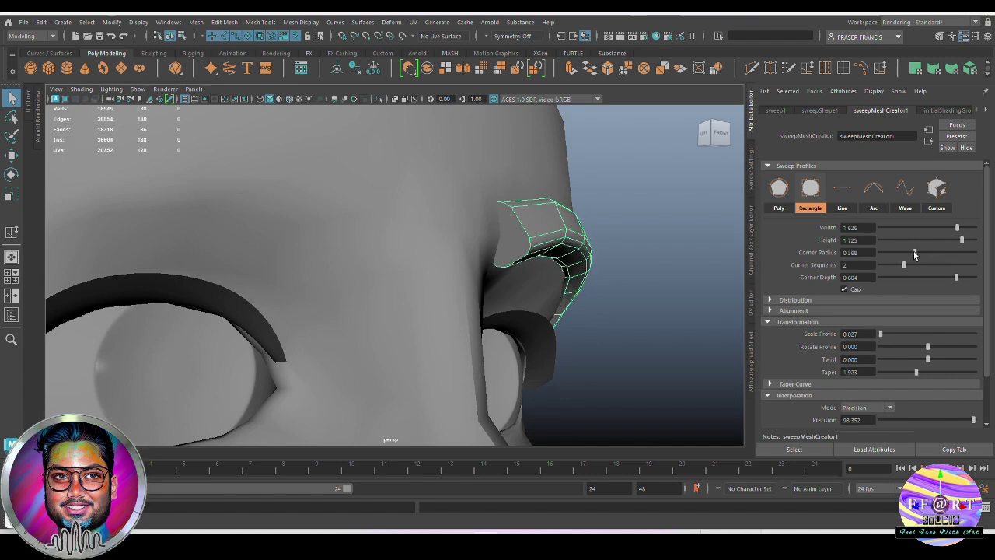
left_click_drag(694, 308, 611, 304, "alt")
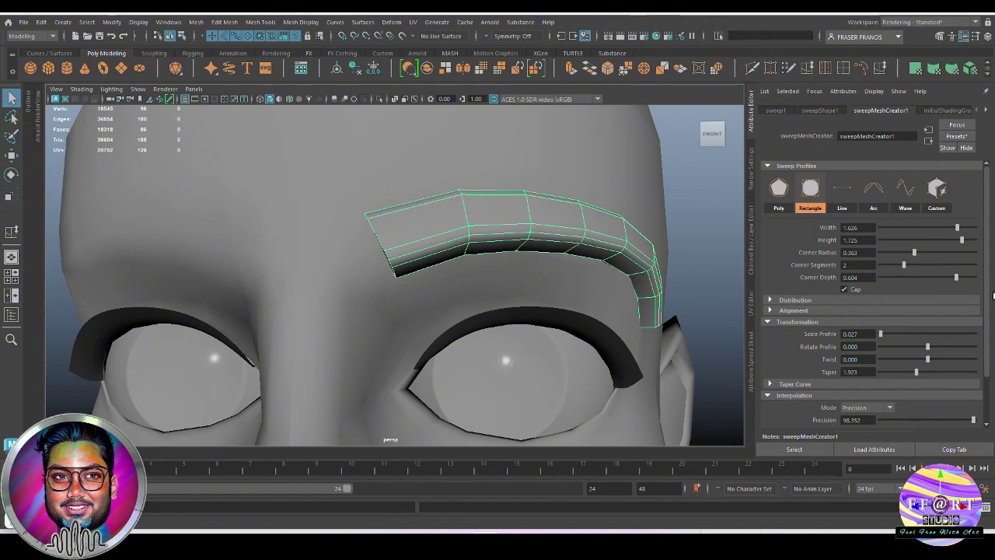
Flatten and angle the brow sweep with width 0.780, height 1.769, Rotate Profile -27.692 and taper 2.335.
left_click_drag(962, 244, 942, 228)
left_click_drag(544, 264, 668, 265, "alt")
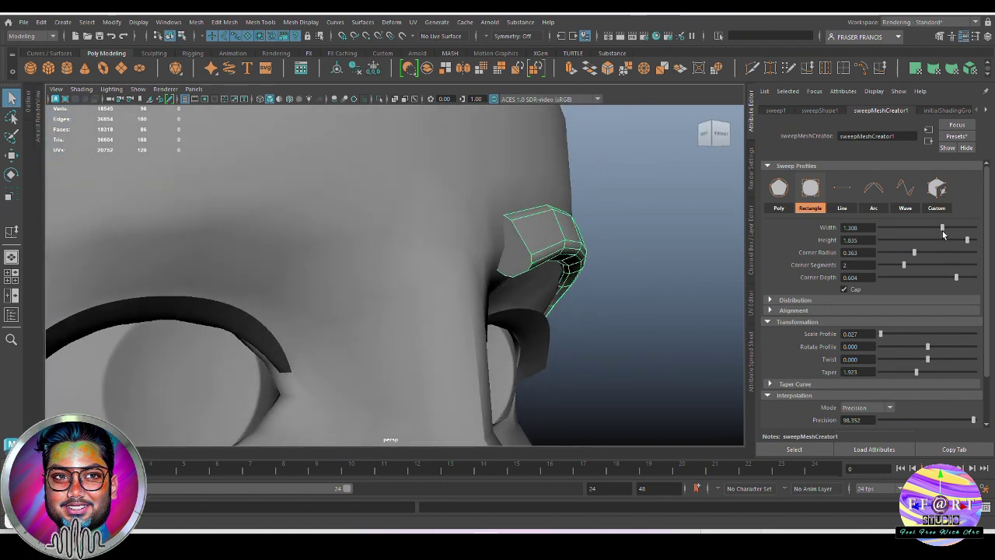
left_click_drag(942, 228, 963, 241)
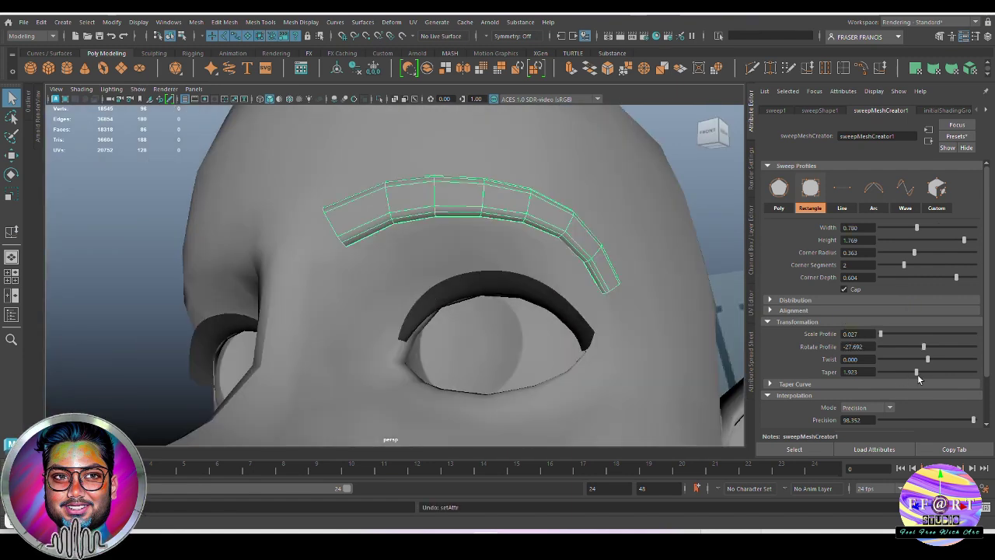
mouse_move(917, 374)
left_mouse_down()
mouse_move(942, 374)
mouse_move(923, 371)
left_mouse_up()
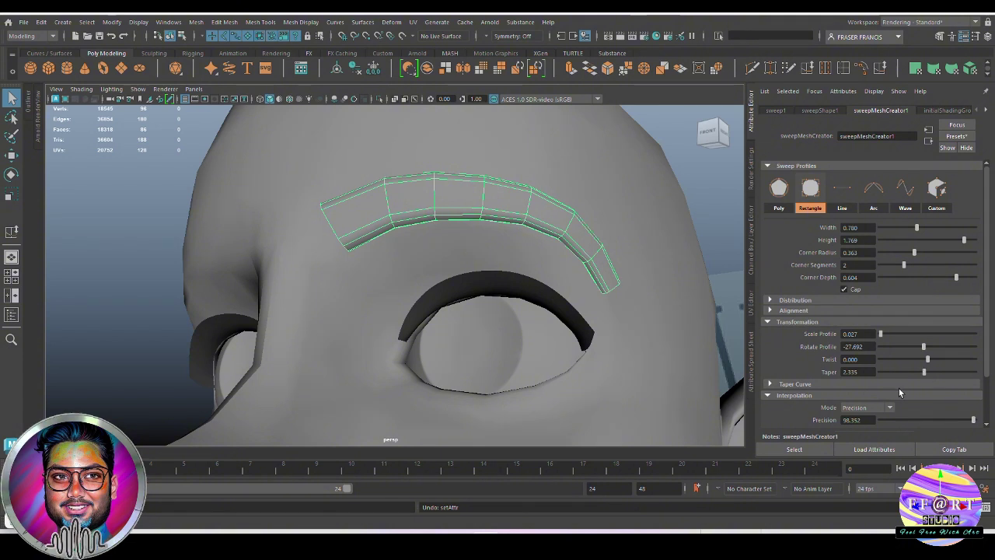
Set the brow sweep's taper curve point to value 0.378 at position 0.000 and its taper to 1.896.
left_click(899, 383)
scroll(933, 369, "down", 3)
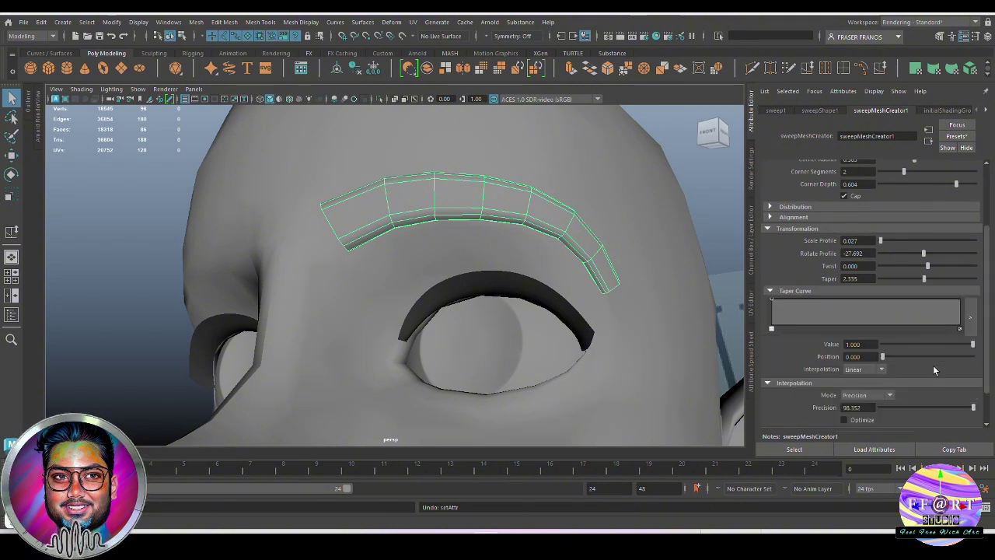
left_click_drag(954, 344, 926, 345)
left_click_drag(927, 357, 894, 356)
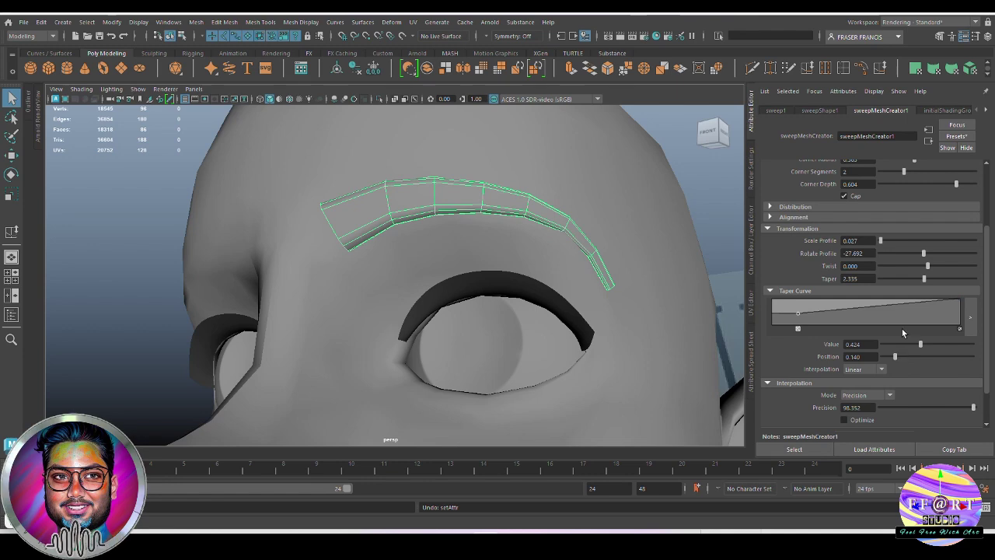
mouse_move(925, 279)
left_mouse_down()
mouse_move(935, 276)
mouse_move(911, 279)
left_mouse_up()
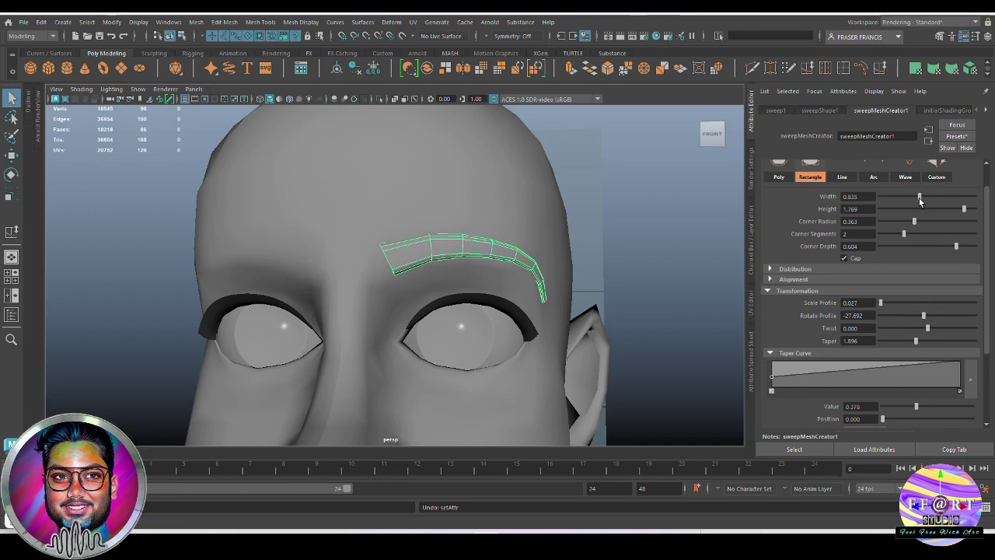
Thicken the brow sweep with width 0.923 and height 1.901, checking it from the front and side.
left_click_drag(925, 202, 924, 202)
mouse_move(548, 229)
left_mouse_down("alt")
mouse_move(596, 247)
mouse_move(558, 230)
left_mouse_up("alt")
left_click_drag(963, 211, 973, 221)
left_click_drag(665, 293, 607, 288, "alt")
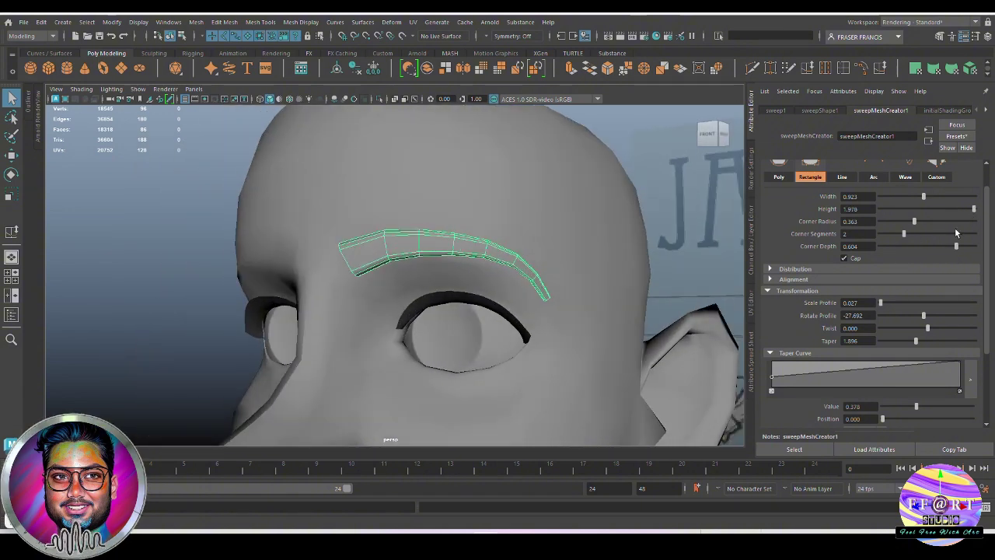
left_click_drag(973, 209, 969, 216)
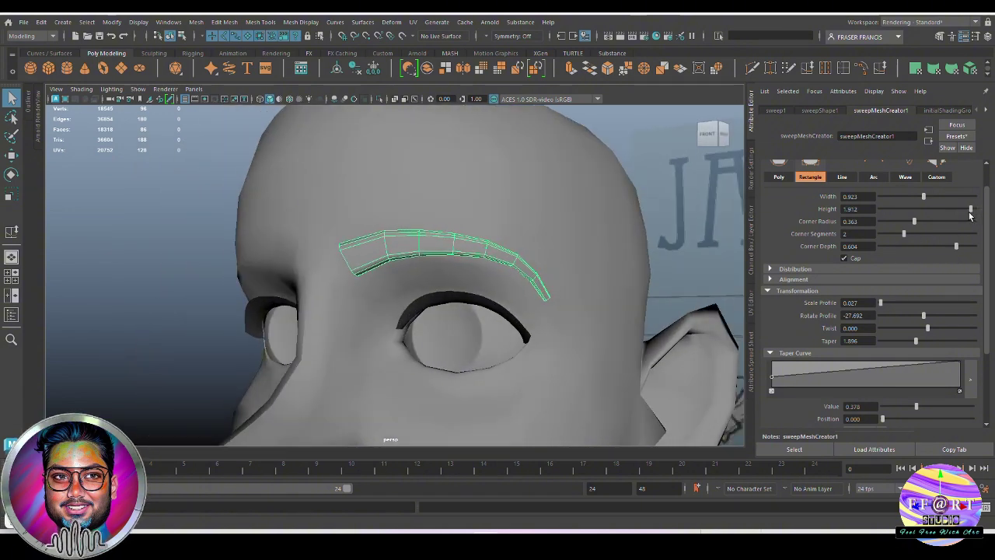
scroll(485, 256, "down", 5)
left_click_drag(474, 256, 520, 262, "alt")
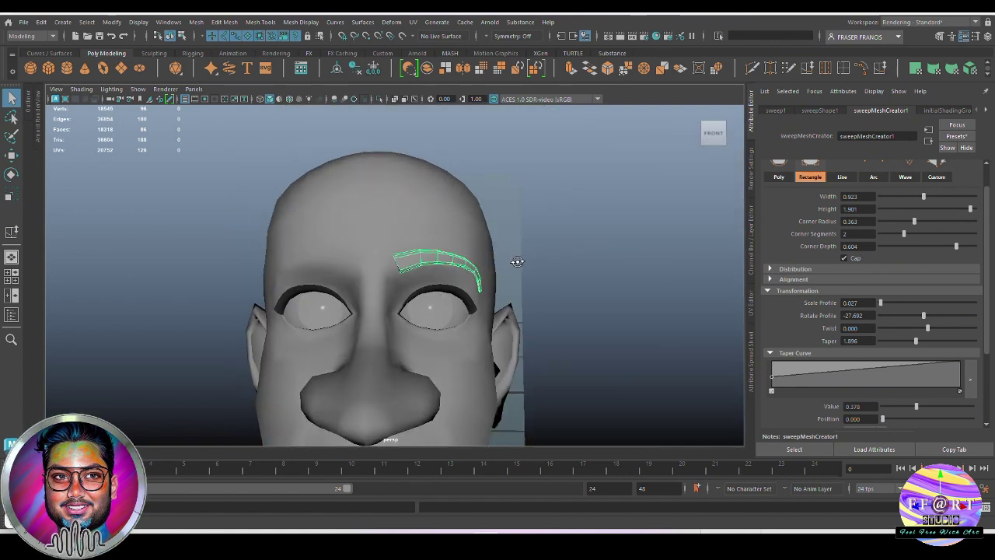
scroll(606, 324, "up", 5)
Set the brow sweep's corner segments to 1 and check the simplified mesh from several angles.
left_click_drag(608, 325, 555, 269, "alt")
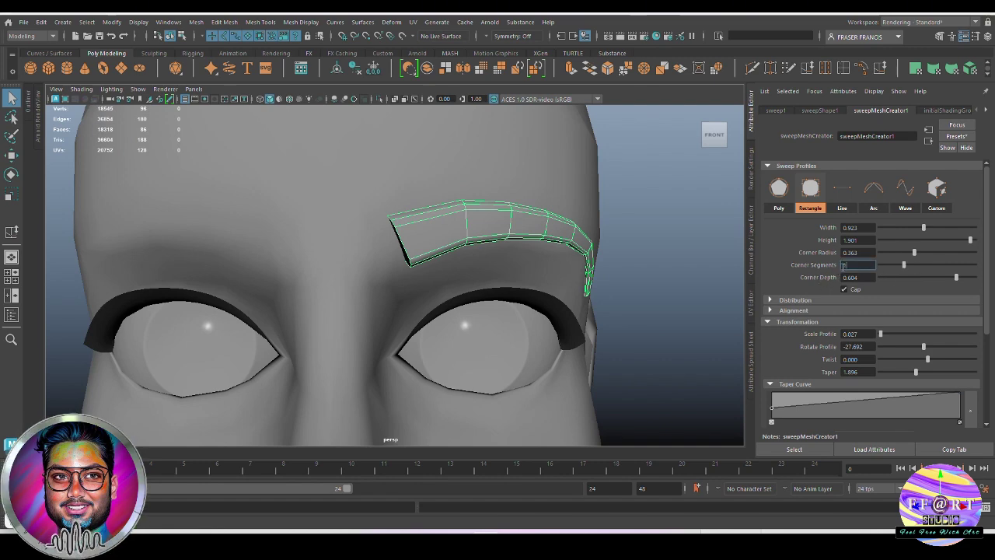
key("Return")
left_click_drag(624, 268, 675, 262, "alt")
left_click_drag(621, 285, 565, 221, "alt")
left_click(611, 291)
left_click(516, 230)
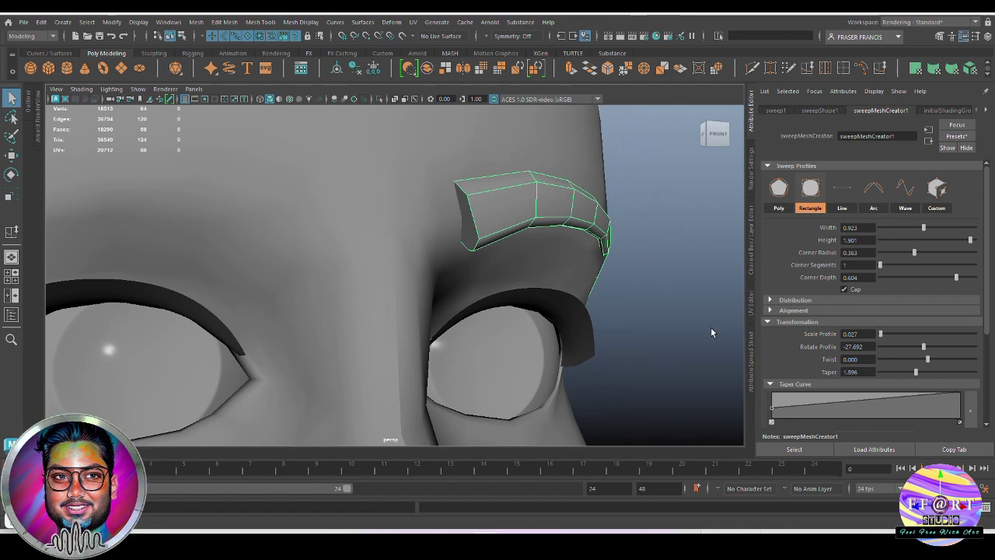
left_click_drag(663, 344, 615, 342, "alt")
scroll(509, 304, "down", 4)
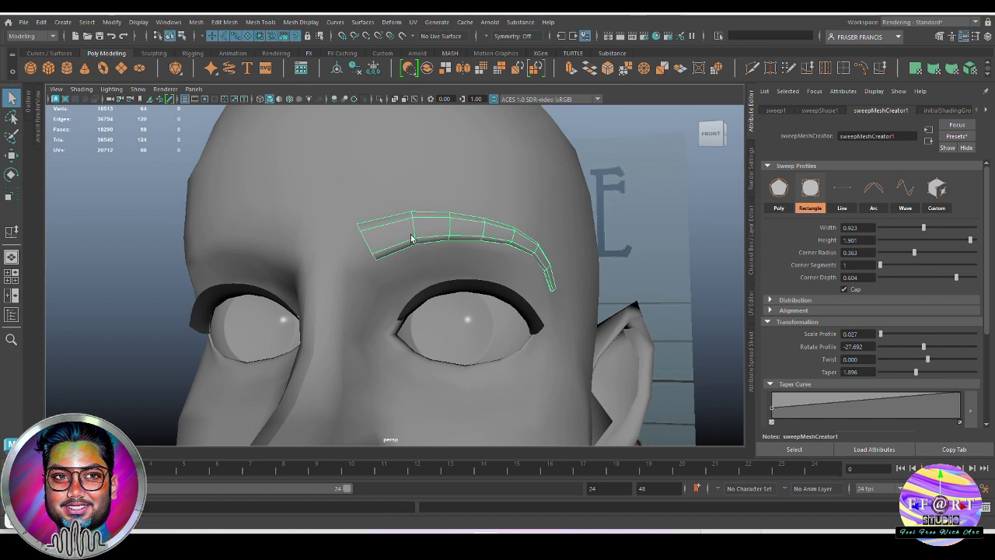
left_click_drag(411, 239, 390, 235, "alt")
scroll(138, 76, "down", 1)
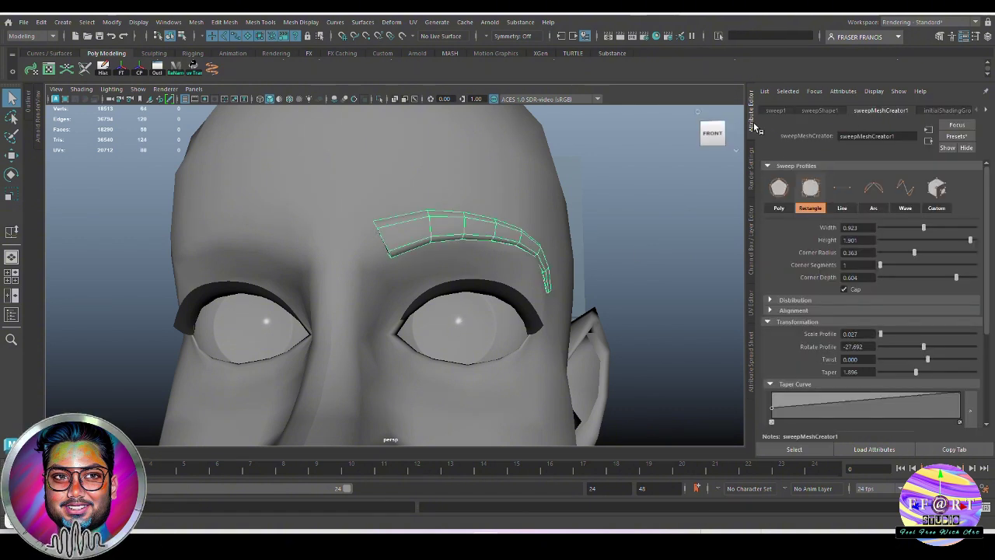
Switch to vertices and move the lower and upper corner vertices of the brow's inner end to square it off.
left_click(752, 124)
left_click_drag(573, 204, 563, 204, "alt")
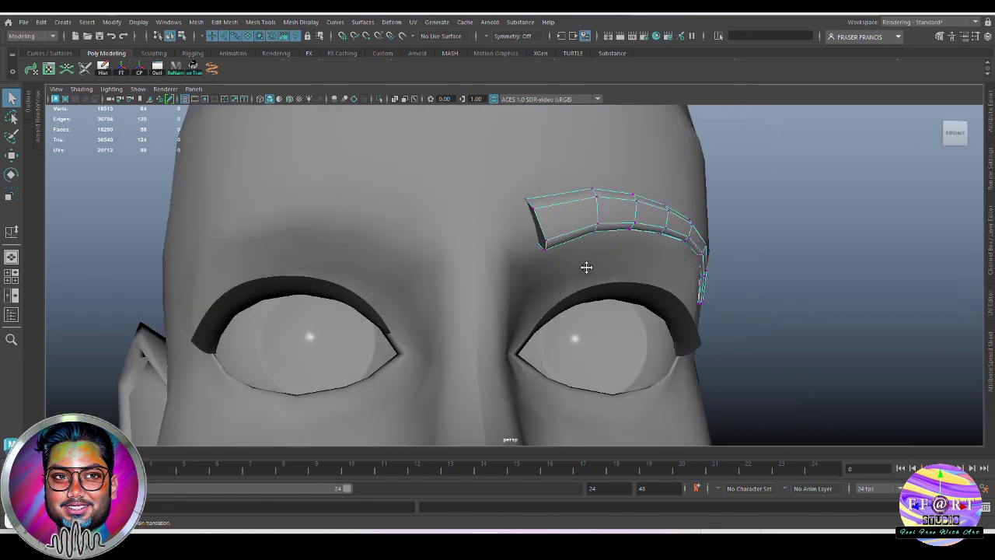
left_click_drag(586, 267, 563, 268, "alt")
key("w")
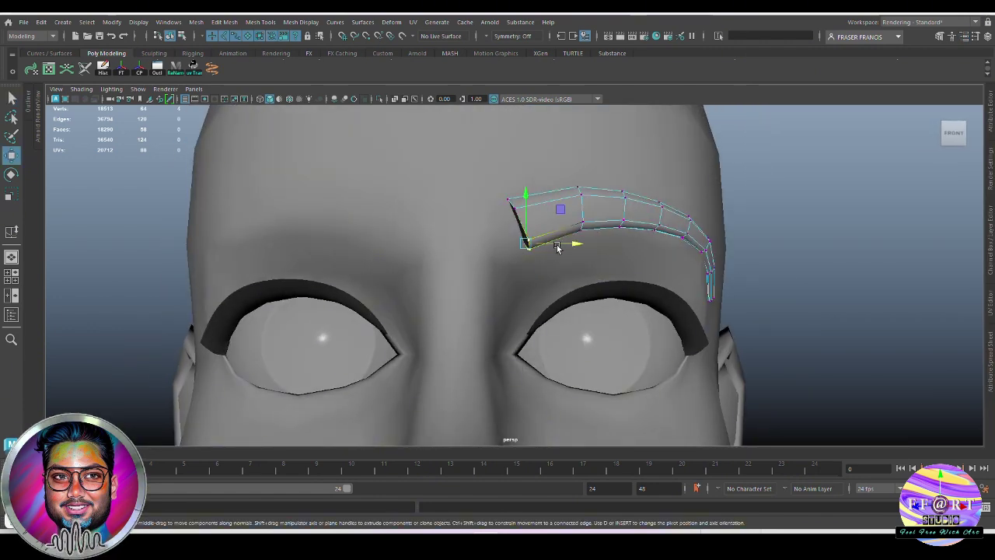
left_click_drag(579, 247, 503, 214, "alt")
left_click_drag(523, 196, 520, 196)
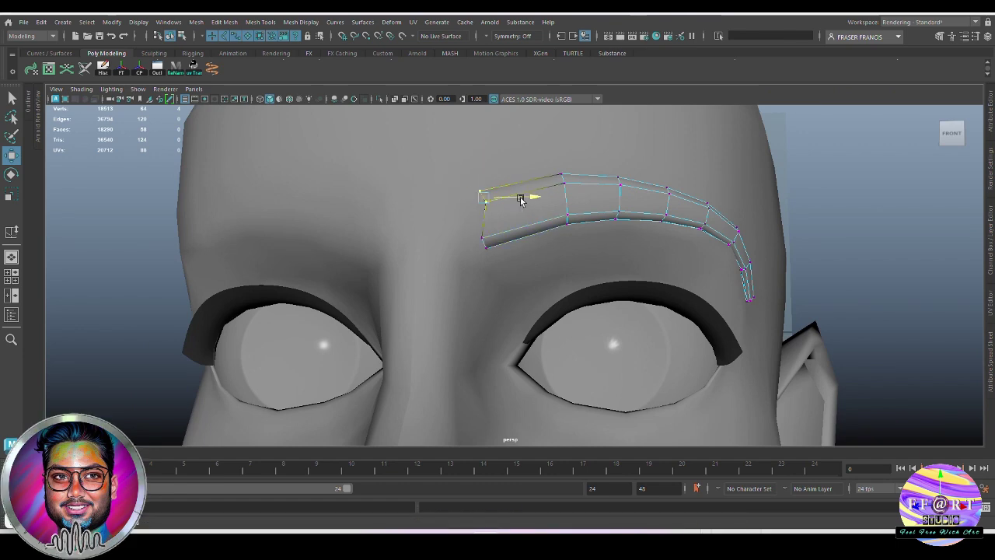
Scale and rotate the vertices of the brow's inner end, checking its alignment with the forehead from above.
left_click_drag(464, 215, 507, 268)
key("ctrl+z")
key("r")
left_click_drag(529, 219, 518, 237)
key("w")
key("e")
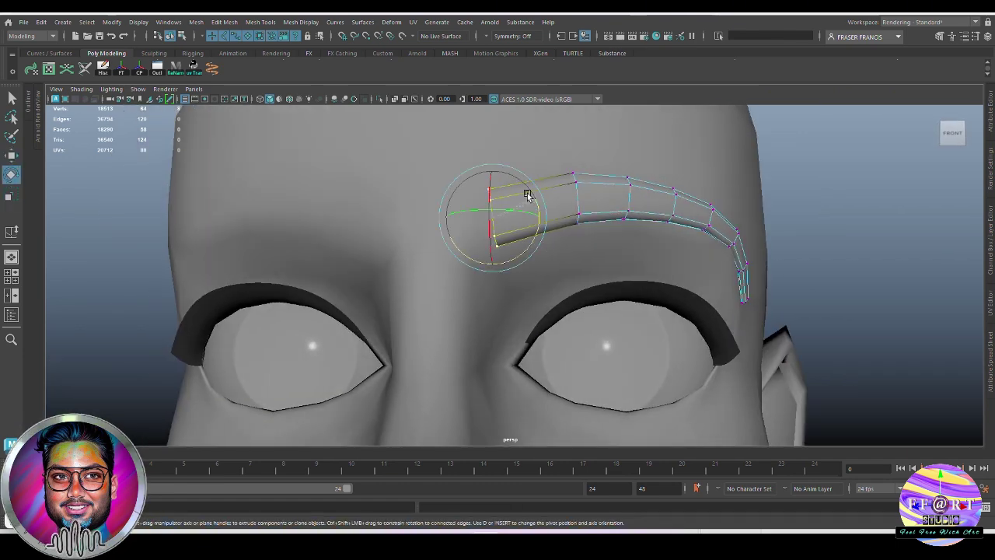
left_click_drag(469, 210, 584, 276, "alt")
left_click(766, 270)
scroll(547, 262, "down", 5)
key("ctrl+z")
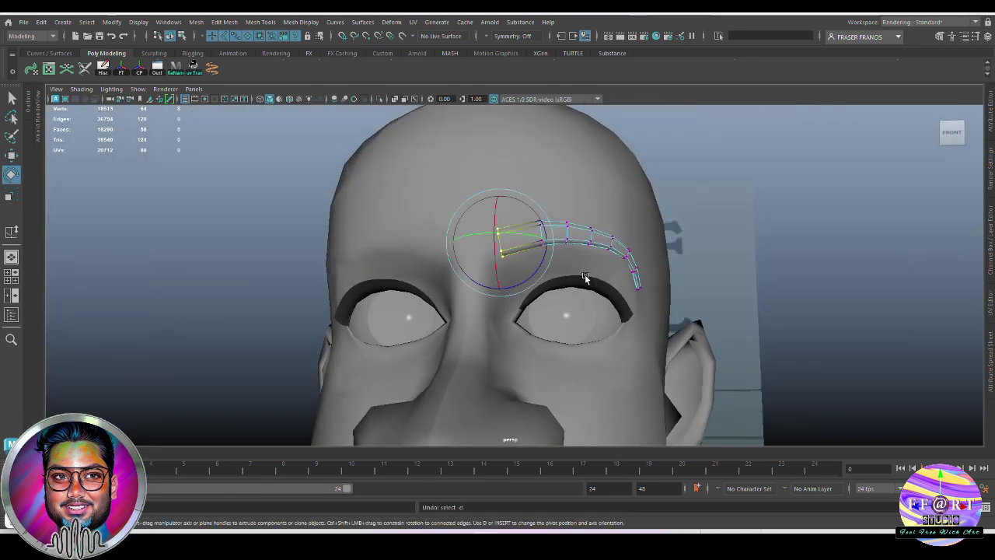
key("w")
left_click_drag(503, 192, 808, 412, "alt")
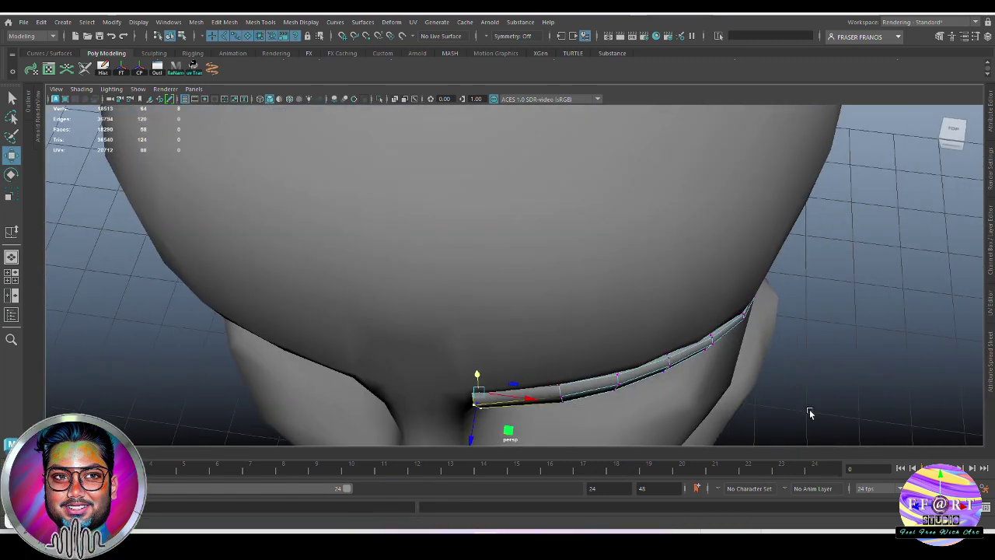
left_click_drag(468, 437, 604, 233, "alt")
Isolate the brow mesh and use Multi-Cut to add two edges across its inner end cap.
left_click(378, 99)
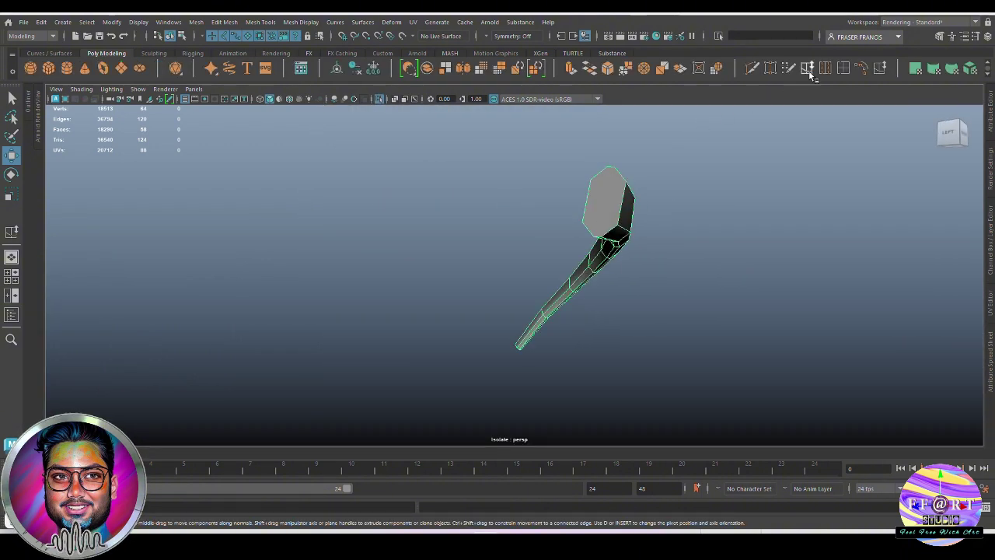
left_click(752, 70)
left_click_drag(621, 155, 686, 202, "alt")
middle_click_drag(655, 240, 532, 186, "alt")
left_click_drag(704, 303, 507, 176, "alt")
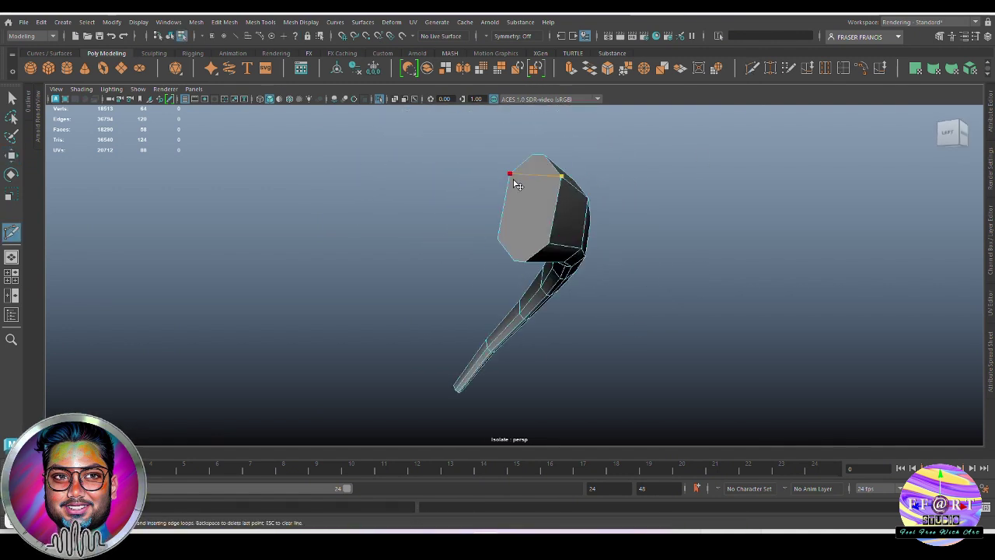
left_click_drag(548, 245, 597, 259, "alt")
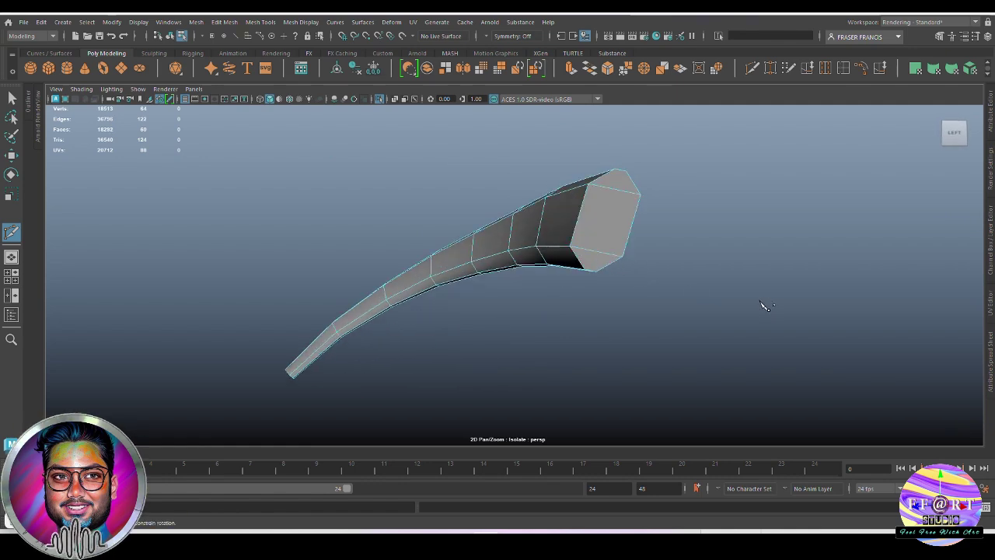
Cut two edges across the cap at the brow mesh's thin outer end with Multi-Cut.
left_click_drag(764, 306, 582, 285, "alt")
scroll(614, 332, "up", 4)
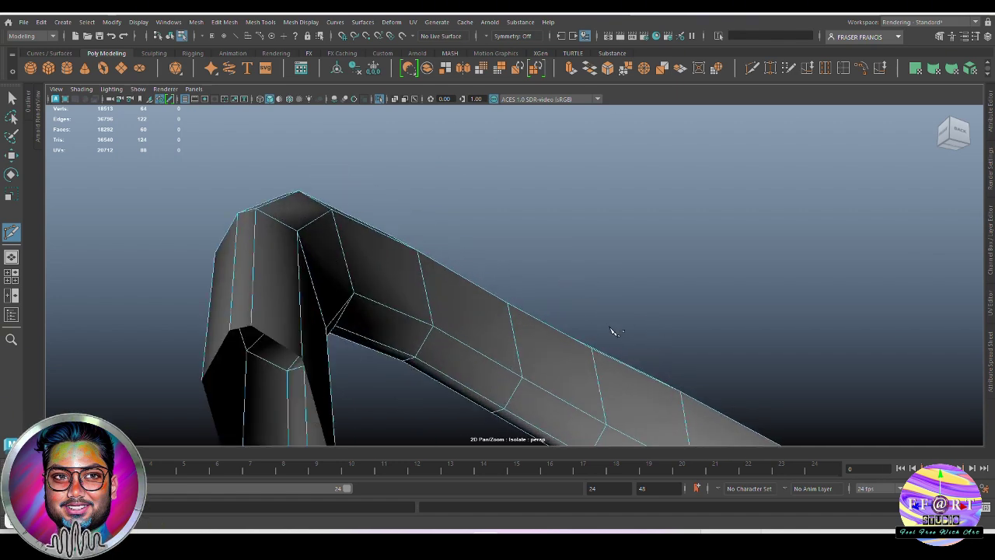
left_click_drag(613, 331, 536, 307, "alt")
left_click(509, 286)
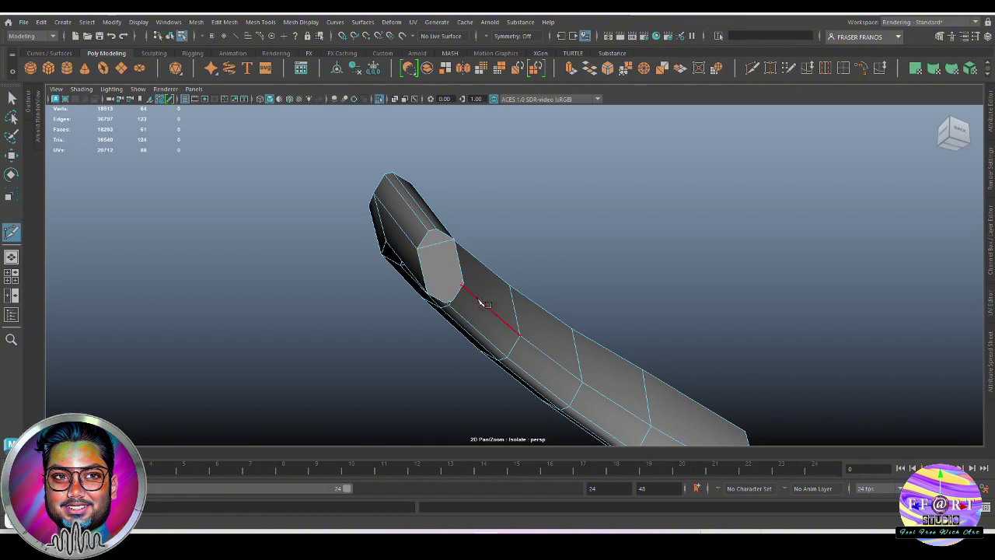
left_click_drag(480, 303, 522, 303, "alt")
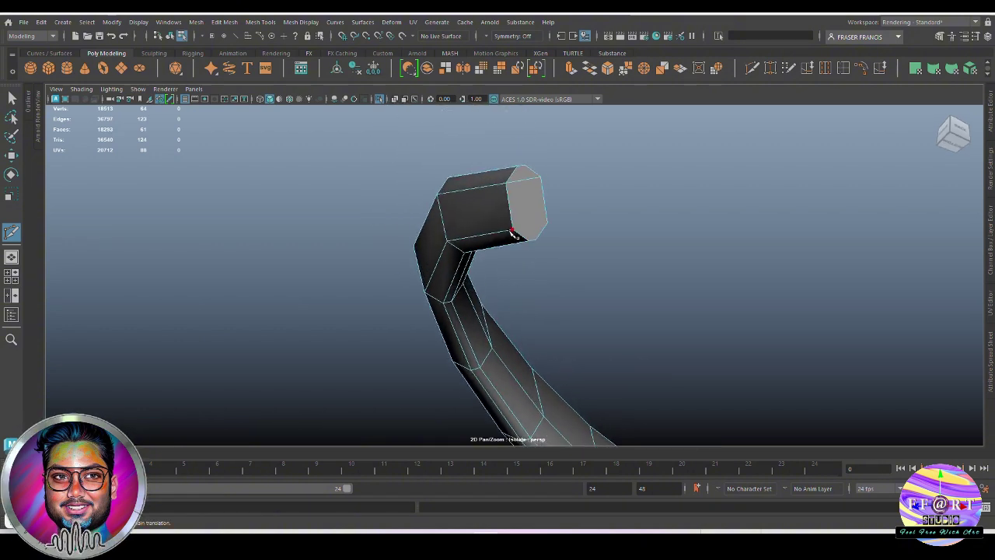
left_click_drag(535, 256, 352, 225, "alt")
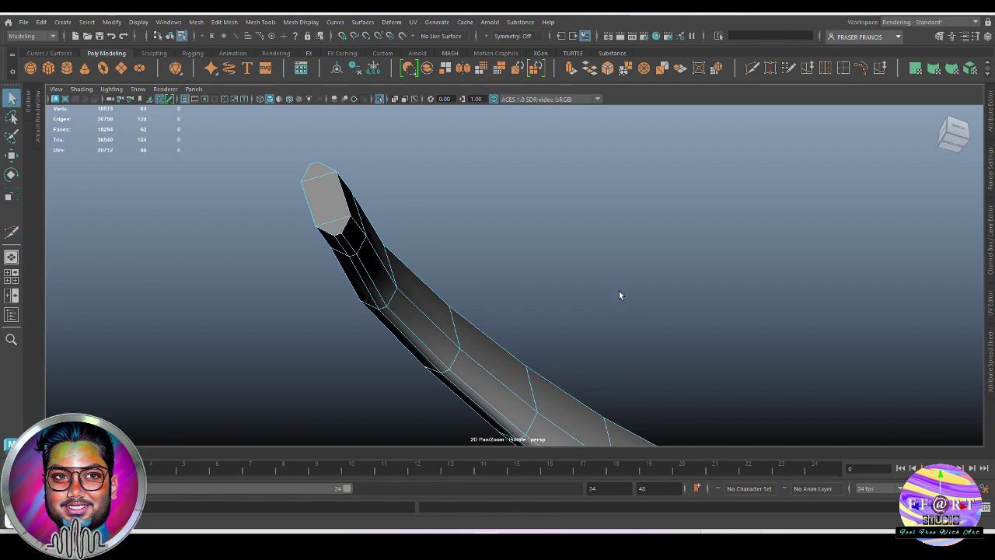
Turn on smooth preview for the brow mesh and bring the rest of the head back into view.
left_click_drag(620, 294, 597, 306, "alt")
right_click_drag(596, 306, 522, 305, "alt")
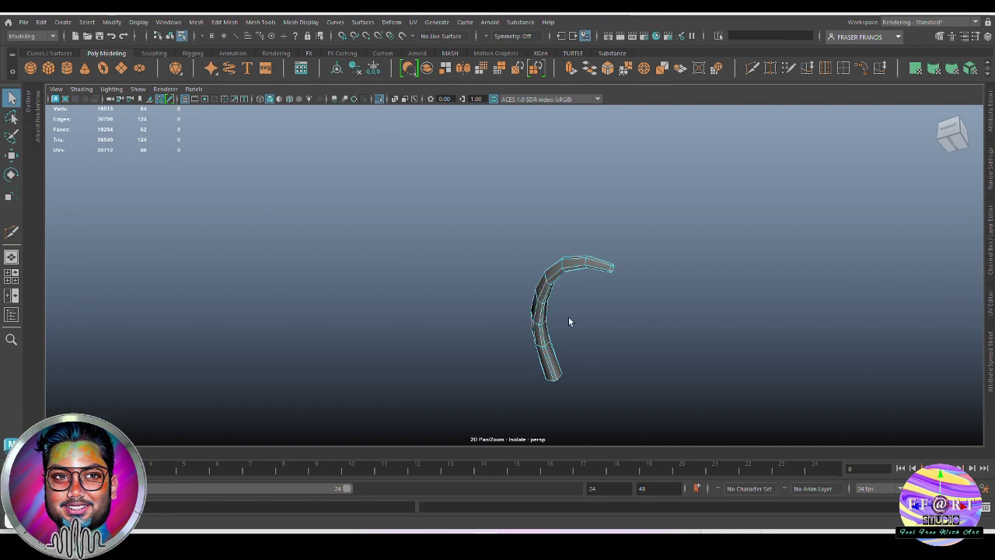
double_click(774, 210)
left_click_drag(773, 211, 599, 355, "alt")
middle_click_drag(599, 355, 613, 297, "alt")
left_click_drag(613, 298, 533, 289, "alt")
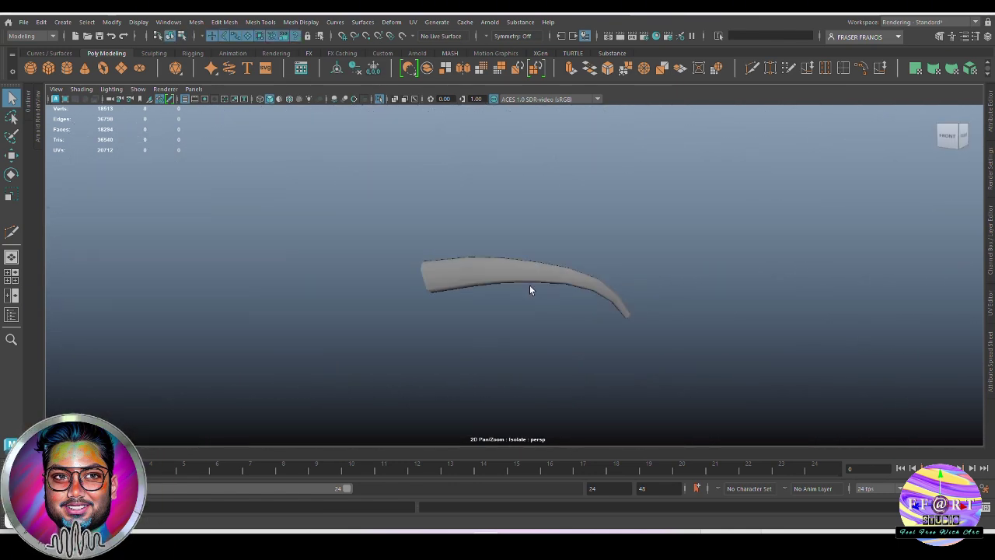
left_click(533, 289)
left_click(379, 99)
left_click_drag(533, 233, 494, 280, "alt")
left_click(527, 286)
left_click(724, 259)
left_click_drag(723, 260, 561, 295, "alt")
left_click_drag(601, 251, 622, 293, "alt")
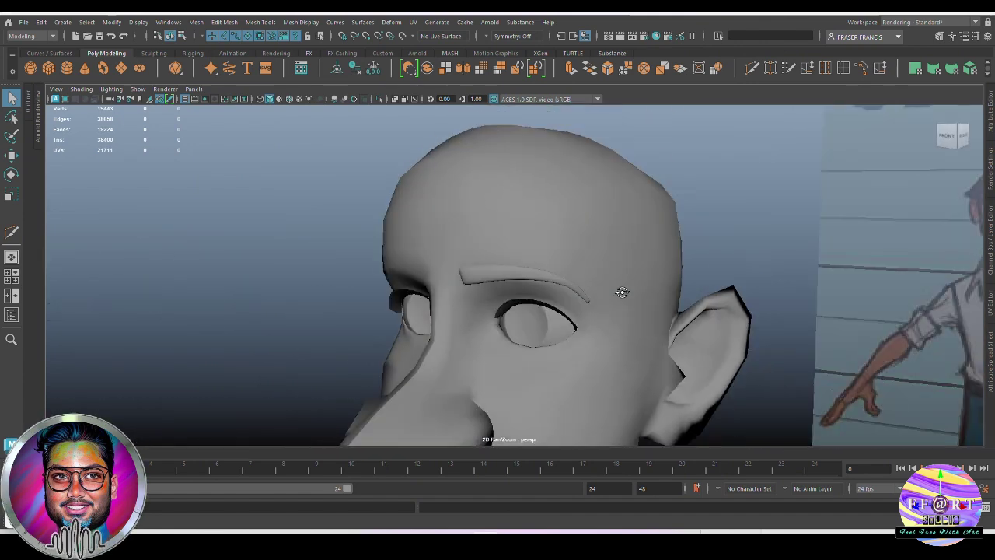
Turn off the brow's smooth preview, select the front strip of faces along its length and pull it slightly forward.
scroll(575, 300, "up", 4)
left_click(536, 282)
scroll(466, 276, "up", 3)
key("1")
left_click_drag(433, 274, 508, 272, "alt")
right_click_drag(508, 274, 509, 311)
left_click(499, 276)
left_click_drag(661, 300, 450, 311, "alt")
double_click(685, 319, "shift")
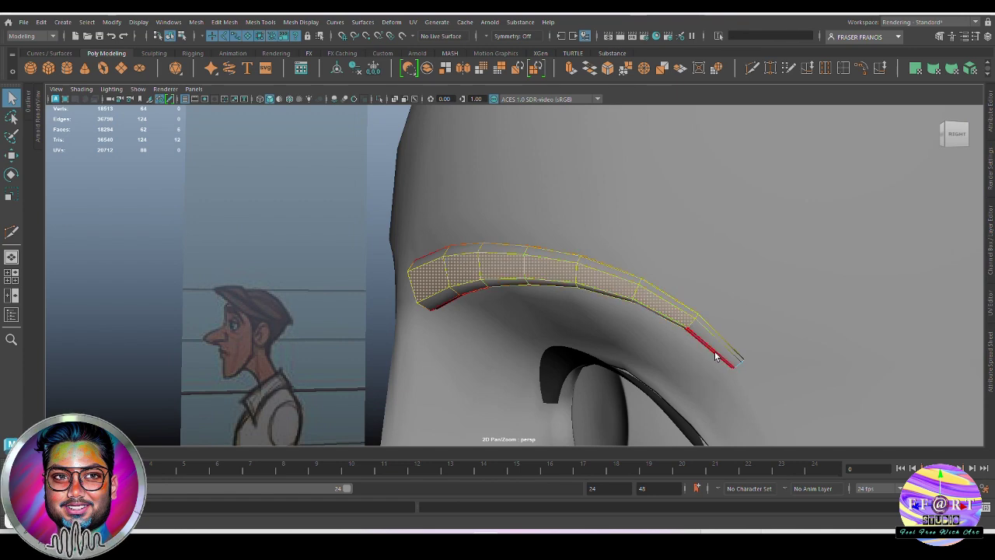
left_click_drag(715, 355, 639, 384, "alt")
key("w")
left_click_drag(490, 294, 484, 295)
Select the face at the brow mesh's outer end, nudge it into place and return to object mode.
left_click_drag(487, 299, 612, 331, "alt")
middle_click_drag(612, 331, 544, 295, "alt")
left_click(582, 323)
left_click(537, 292)
right_click_drag(532, 235, 533, 264)
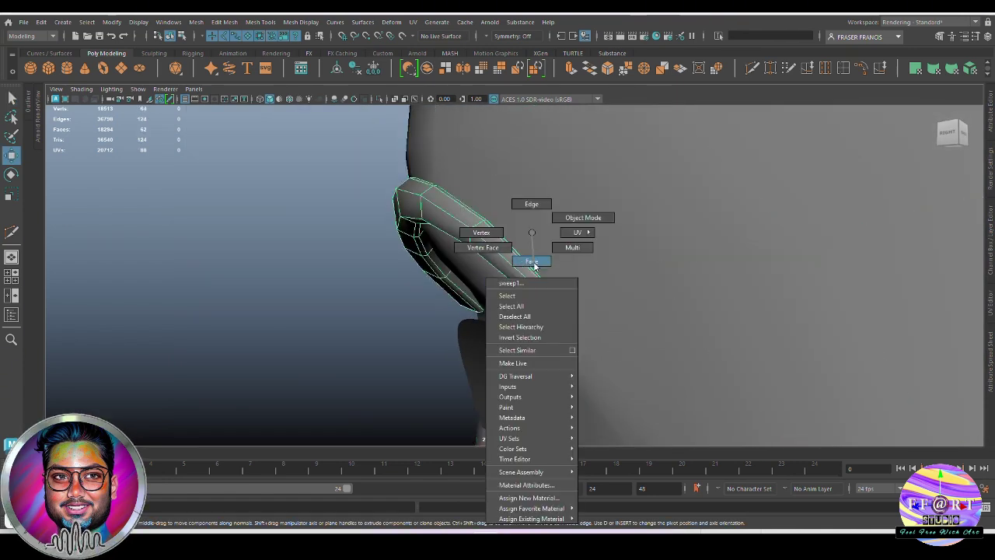
left_click(541, 292)
left_click_drag(543, 303, 709, 296, "alt")
key("w")
left_click_drag(661, 347, 668, 356)
left_click_drag(668, 357, 715, 270, "alt")
left_click_drag(776, 273, 365, 295)
left_click_drag(365, 295, 595, 404, "alt")
right_click_drag(594, 403, 743, 280)
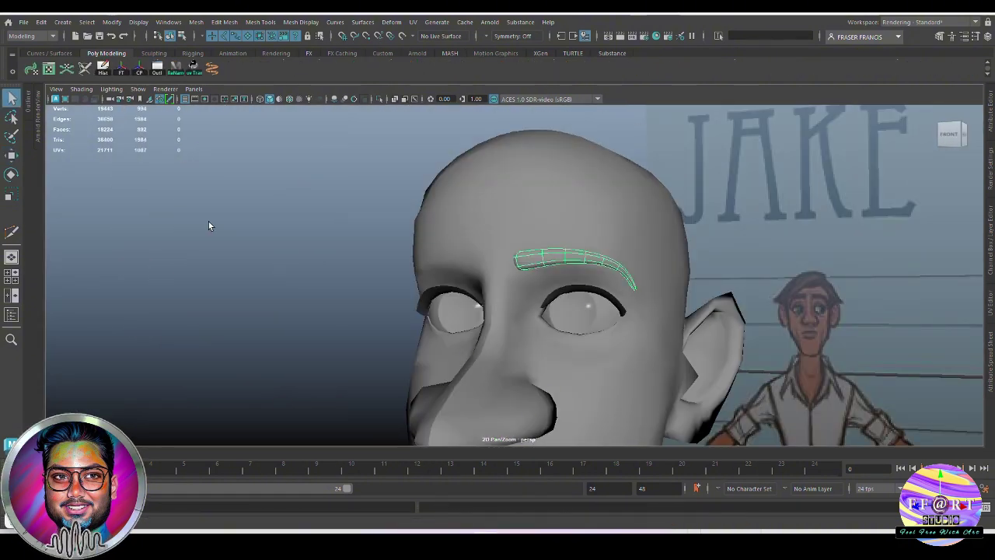
Turn on smooth preview for the head mesh and view it together with the brow.
left_click(208, 223)
left_click_drag(209, 222, 436, 245, "alt")
left_click(528, 251)
key("3")
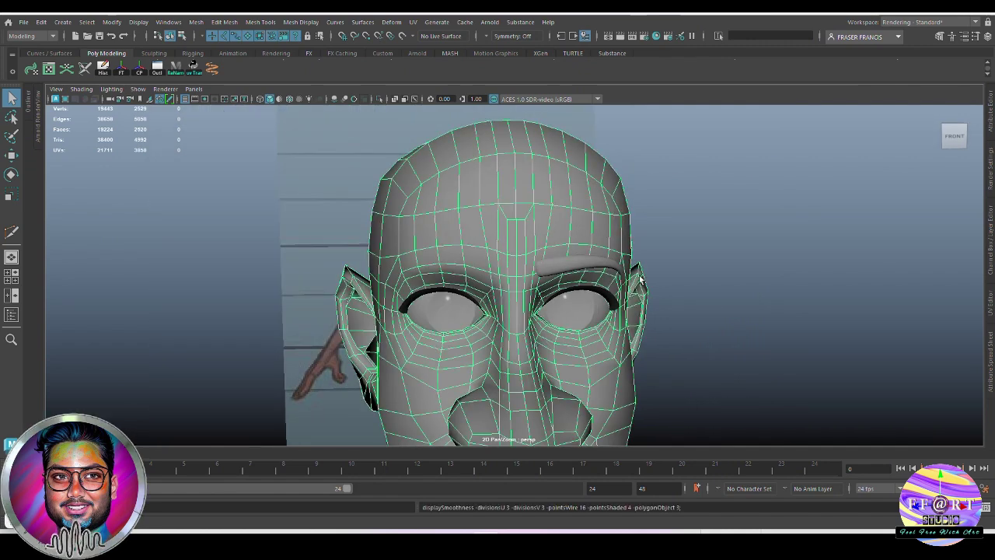
left_click(731, 267)
left_click_drag(730, 267, 701, 302, "alt")
Assign the existing eyelashes material to the brow mesh.
left_click(581, 269)
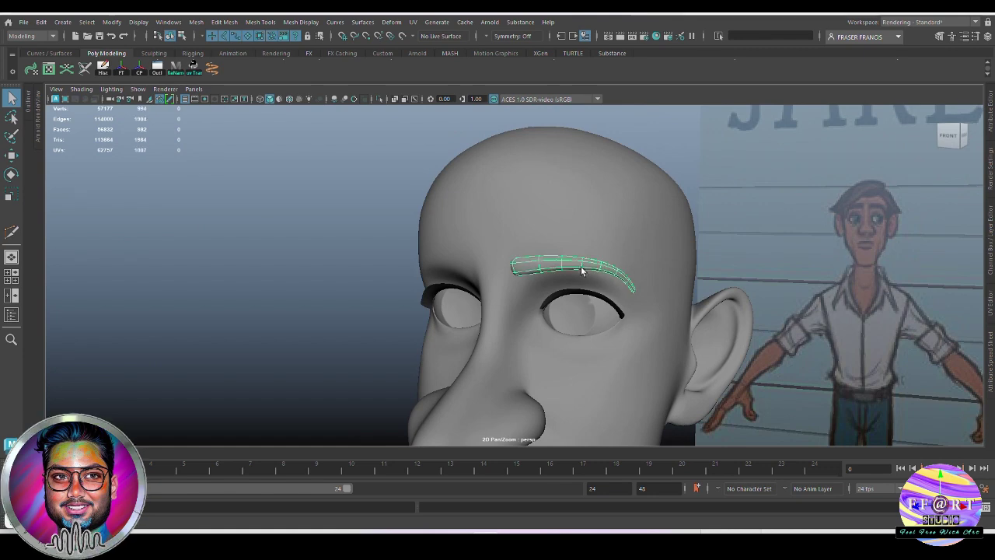
right_click(342, 196)
mouse_move(360, 483)
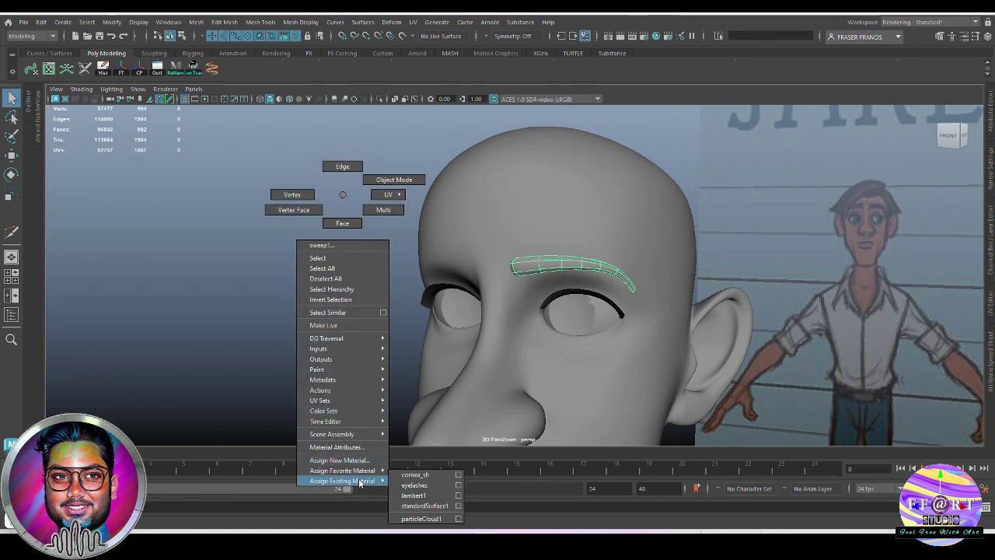
left_click(428, 483)
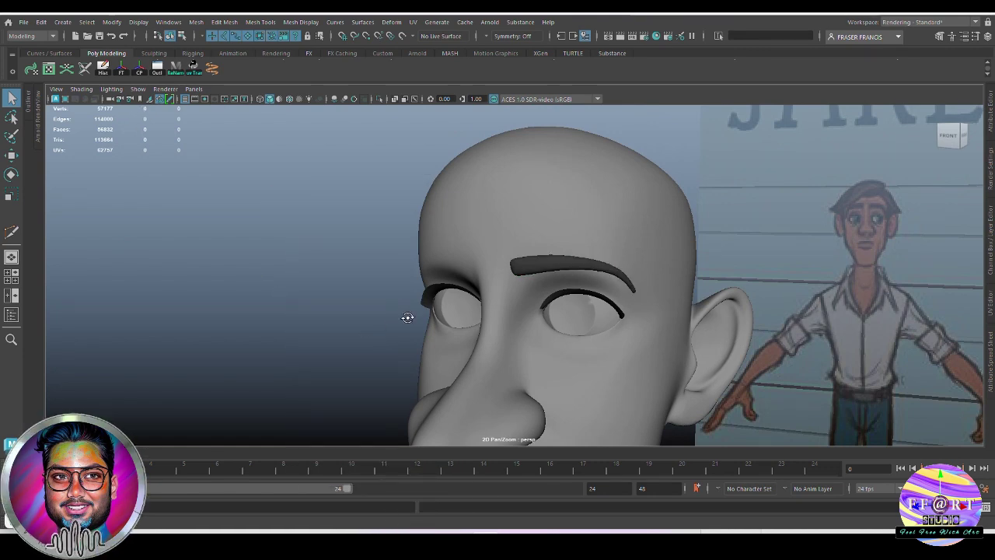
Select the brow mesh and delete its construction history.
left_click_drag(409, 315, 498, 269, "alt")
left_click(559, 269)
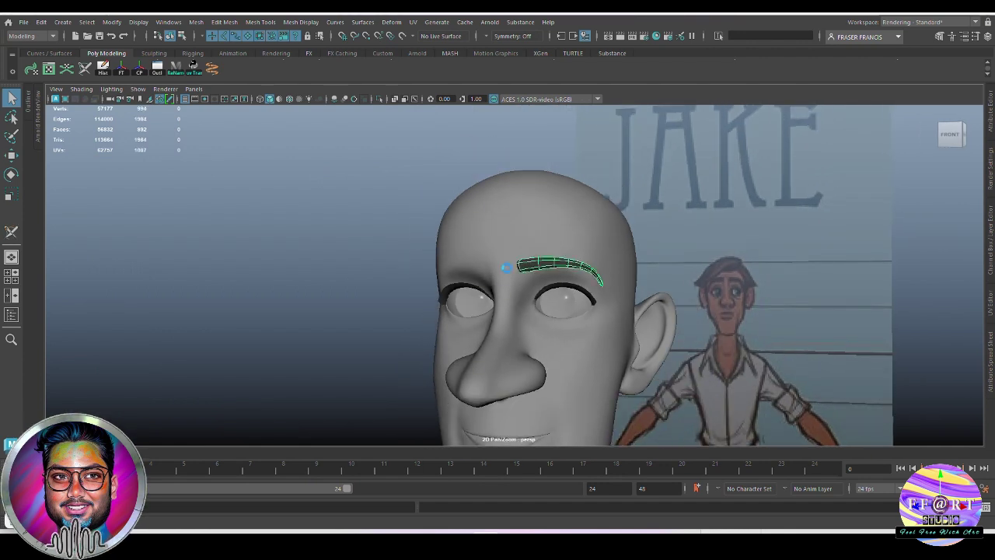
left_click(354, 258)
left_click(559, 272)
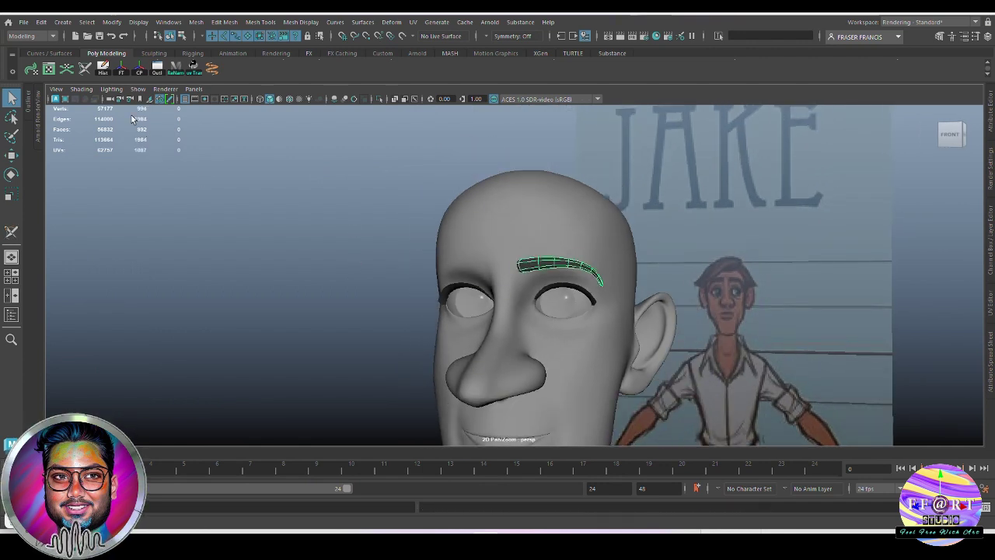
left_click(103, 68)
left_click(348, 282)
Mirror the brow mesh to the other side of the face across the world X axis in the negative direction.
left_click(554, 268)
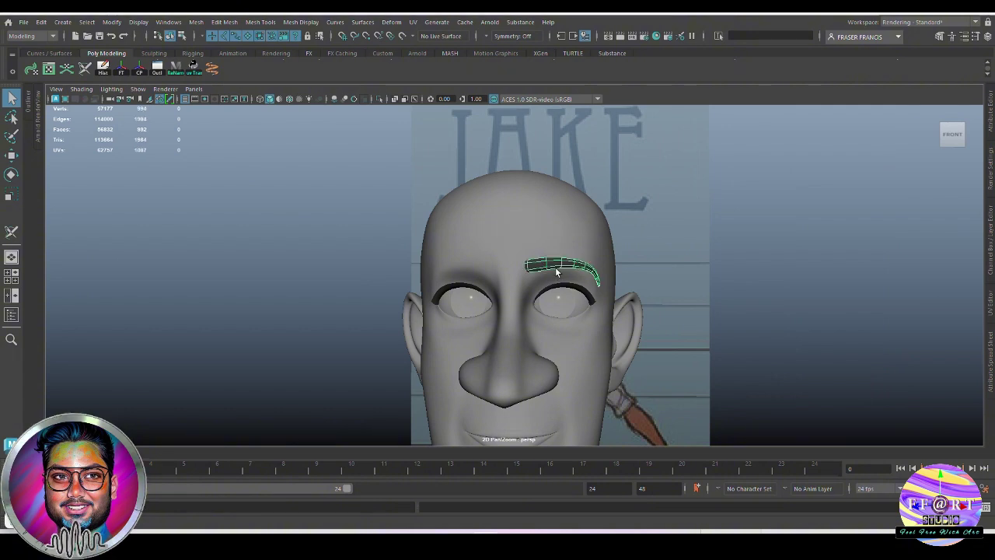
key("w")
scroll(535, 221, "down", 6)
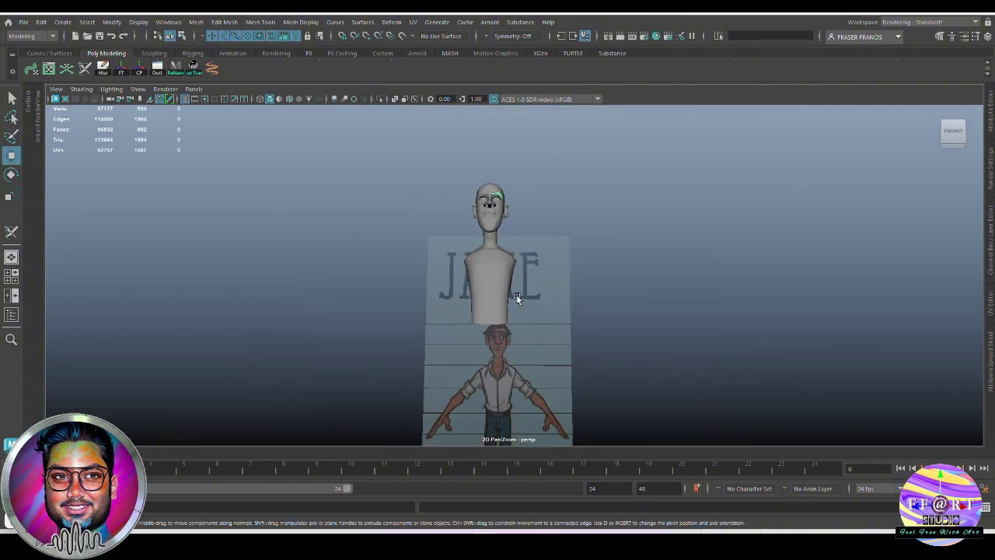
scroll(517, 298, "up", 4)
middle_click_drag(558, 272, 579, 363, "alt")
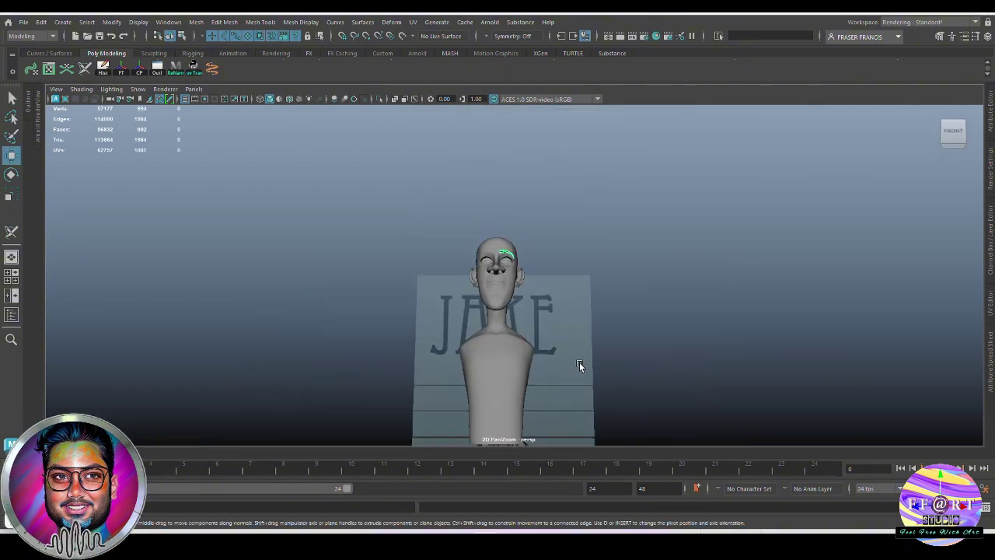
left_click_drag(579, 362, 548, 391, "alt")
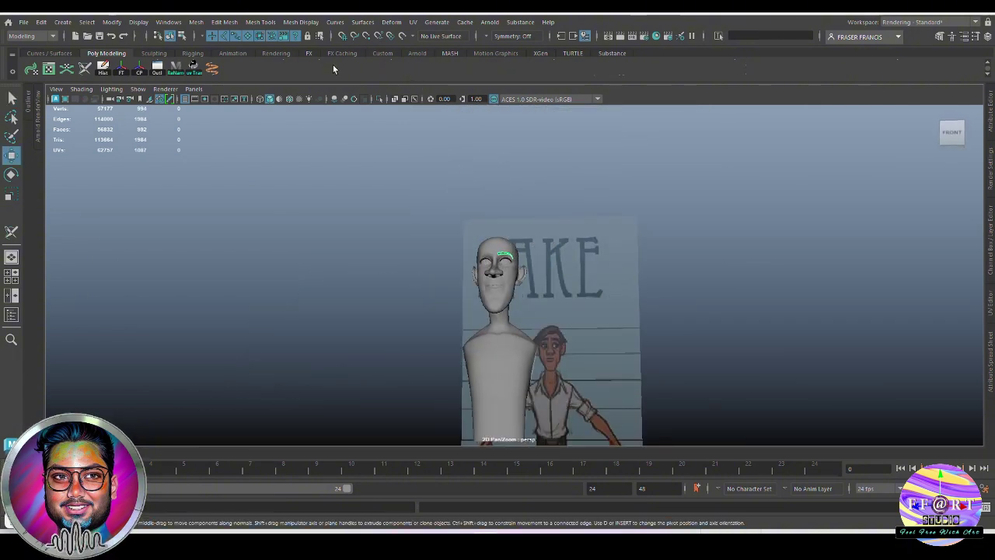
scroll(333, 65, "up", 1)
left_click(463, 68)
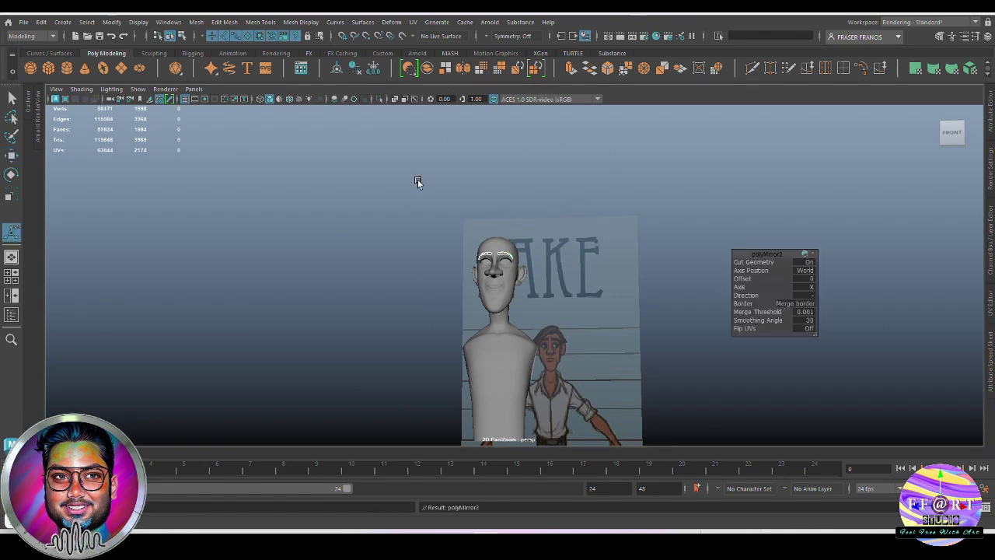
scroll(565, 318, "up", 6)
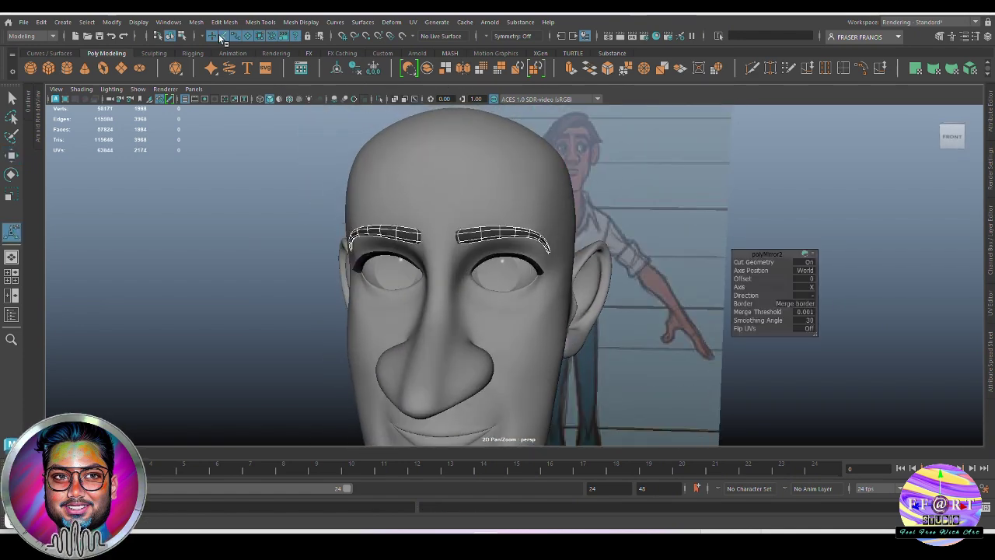
Set the brow mirror's border option to not merge, leave the mirror tool and deselect the brows.
left_click(196, 22)
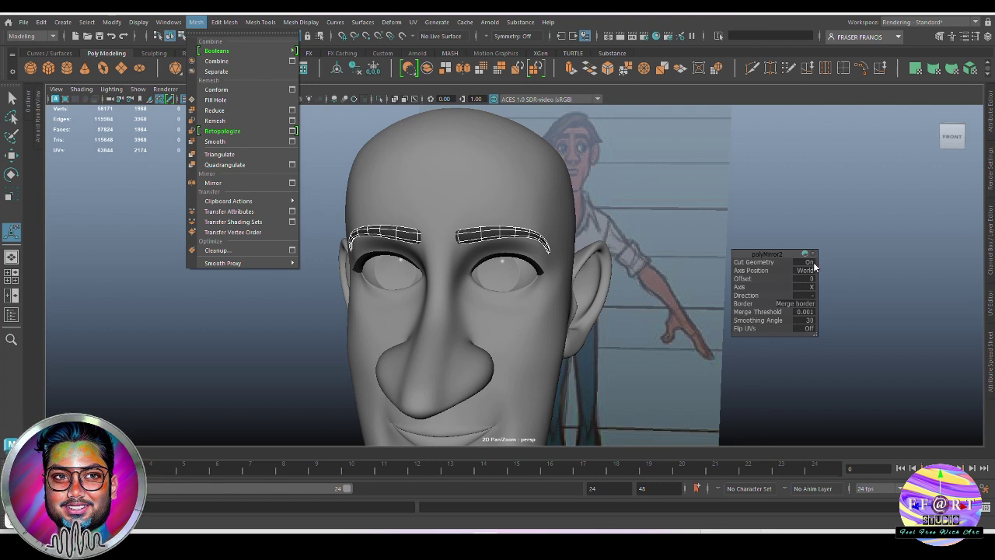
left_click(797, 304)
left_click(831, 328)
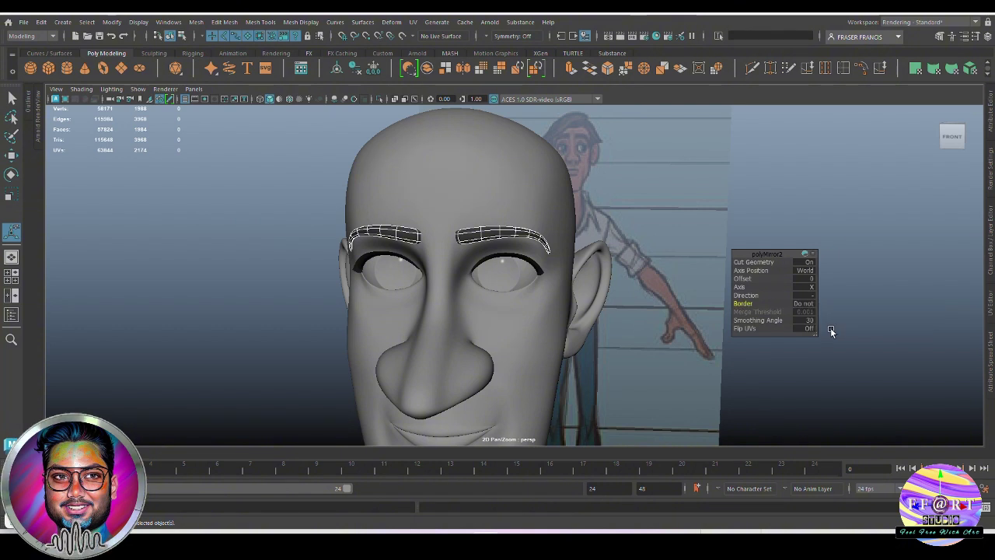
left_click(12, 98)
left_click(713, 278)
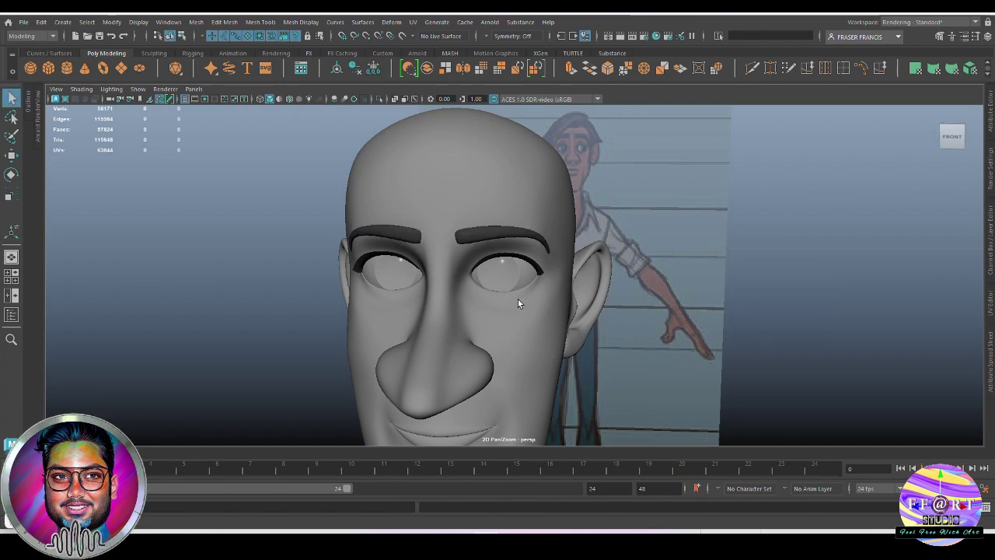
In the front view, select the vertices at the eyebrow's inner end and turn on World X symmetry.
left_click_drag(518, 299, 541, 331, "alt")
key("space")
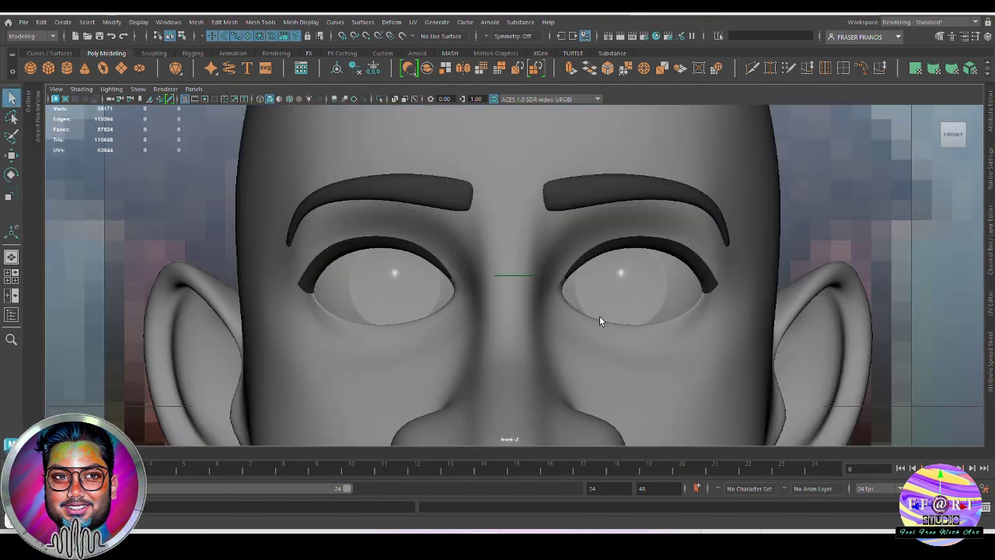
scroll(599, 315, "down", 5)
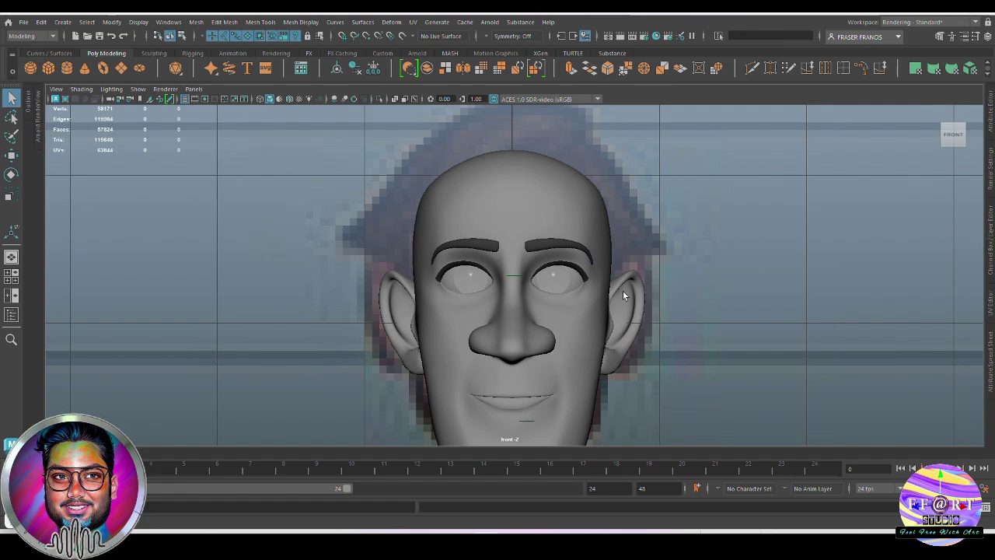
scroll(558, 280, "up", 3)
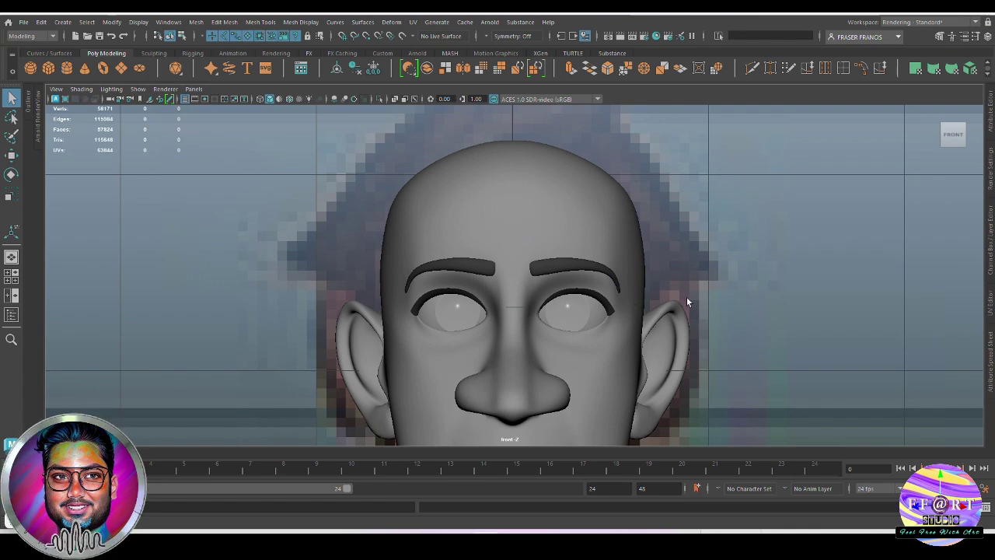
scroll(576, 283, "down", 3)
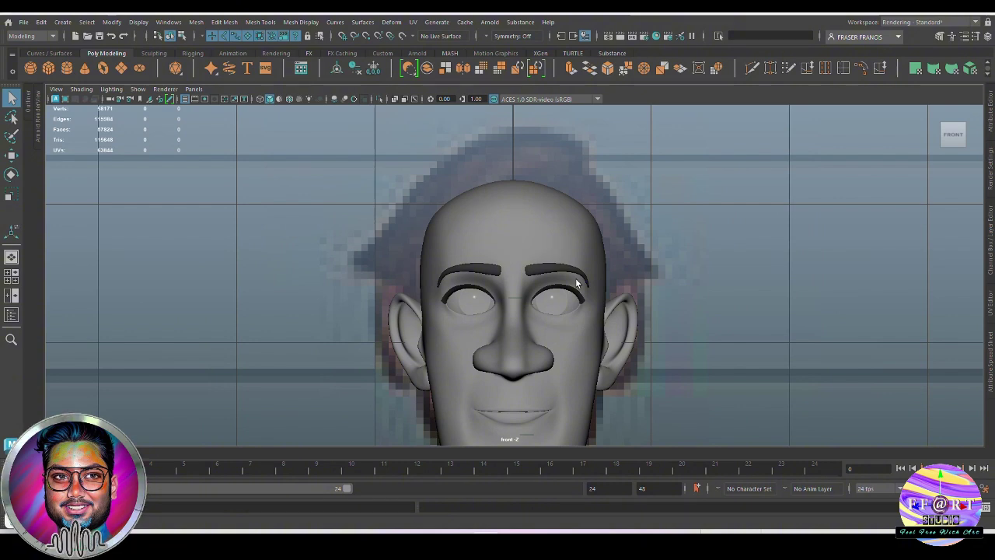
scroll(629, 311, "up", 4)
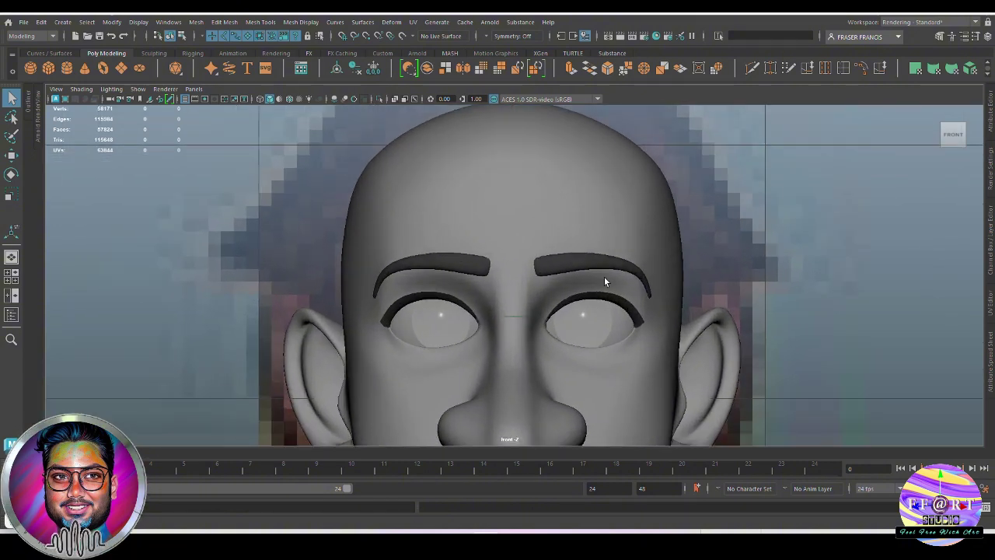
left_click(587, 266)
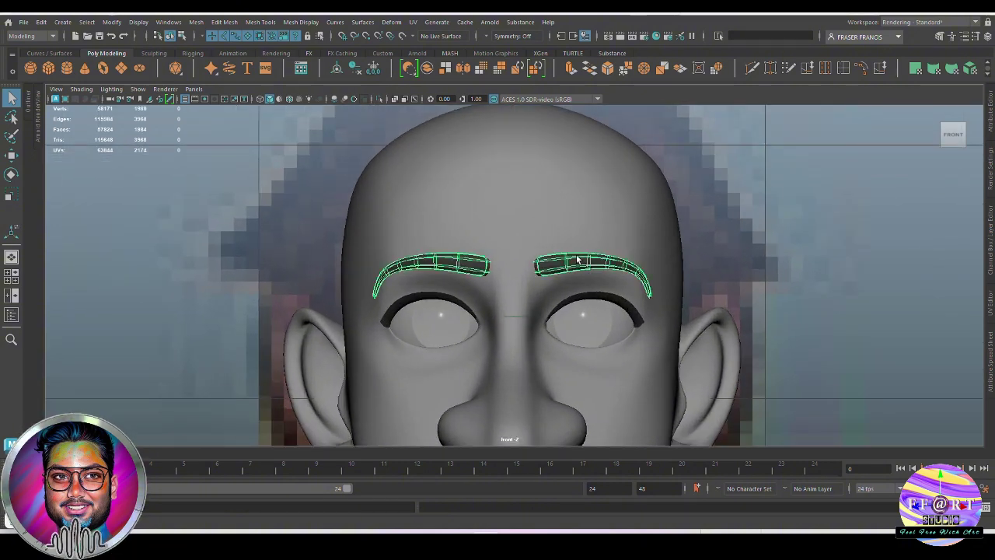
right_click_drag(577, 259, 518, 240)
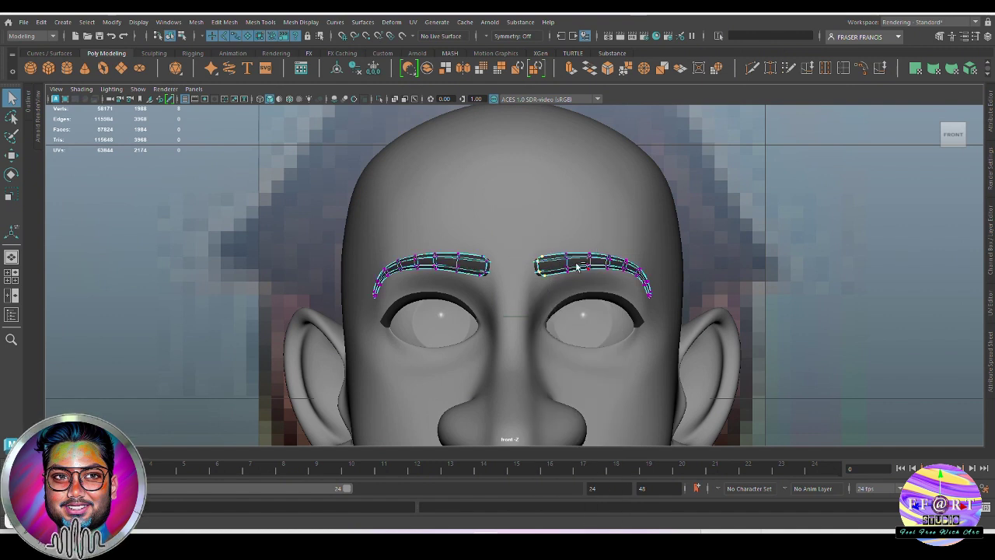
right_click_drag(577, 267, 562, 222, "ctrl+shift")
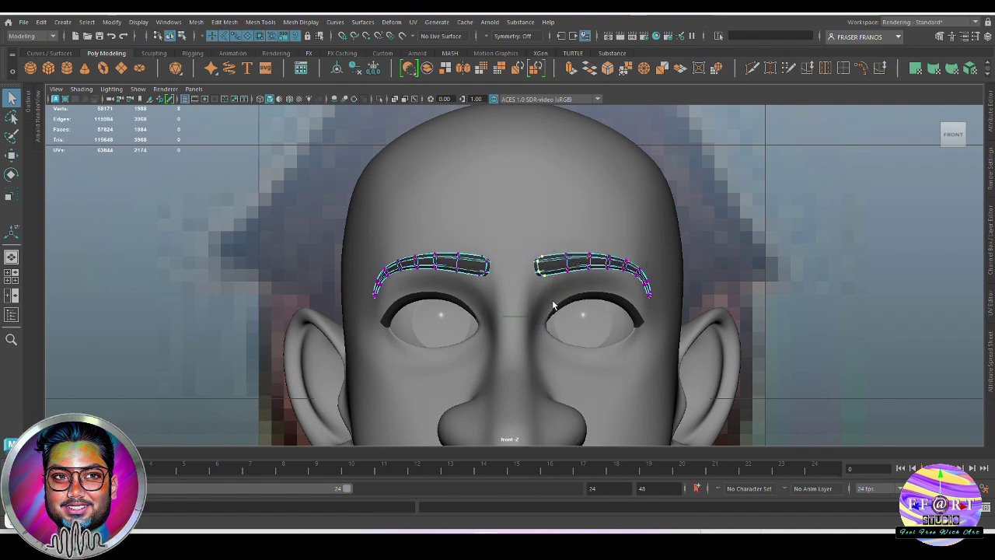
right_click_drag(536, 260, 544, 204)
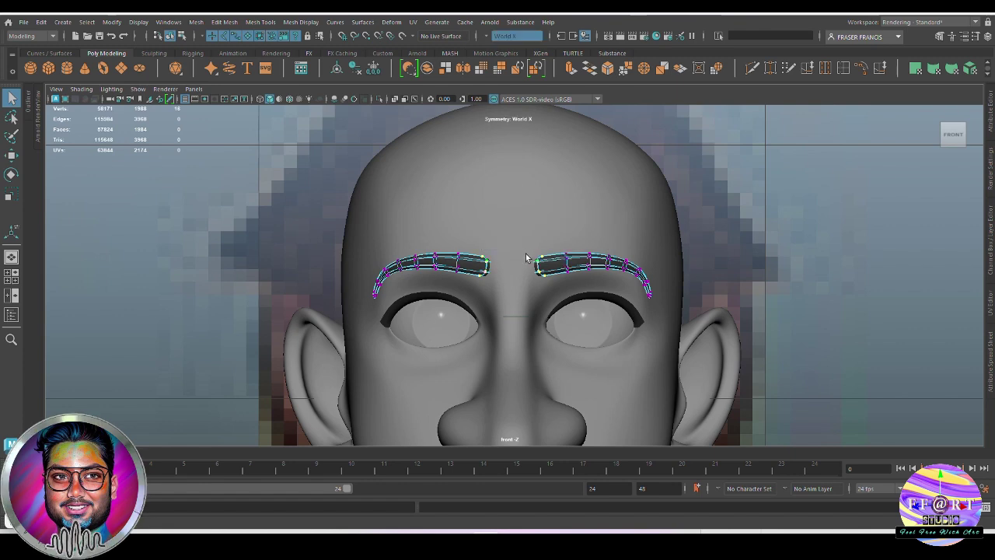
Raise the inner ends of both brows slightly using soft selection with a narrowed falloff, and return to object mode.
key("w")
key("b")
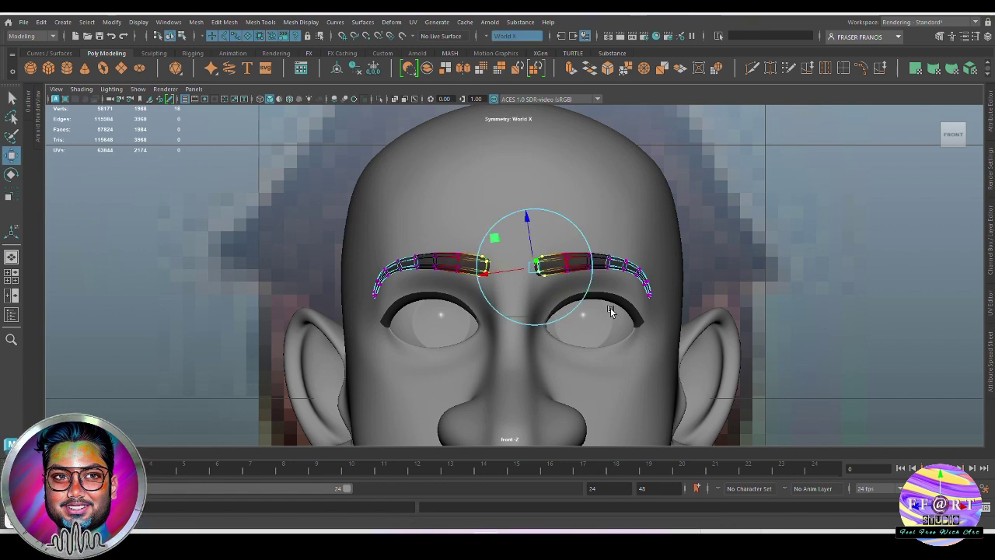
left_click_drag(602, 268, 552, 266)
scroll(550, 257, "up", 2)
left_click_drag(539, 214, 539, 207)
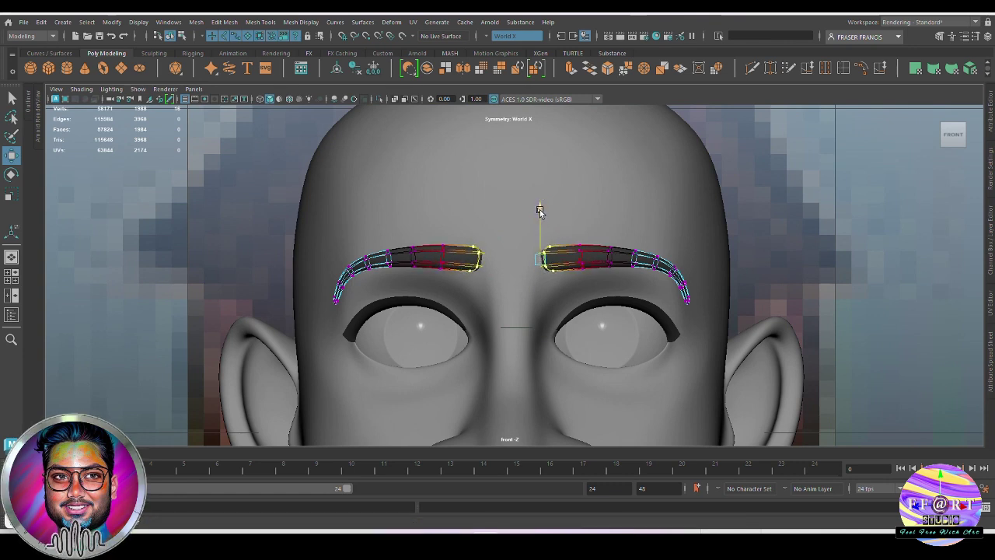
key("F8")
left_click(838, 265)
scroll(824, 264, "down", 7)
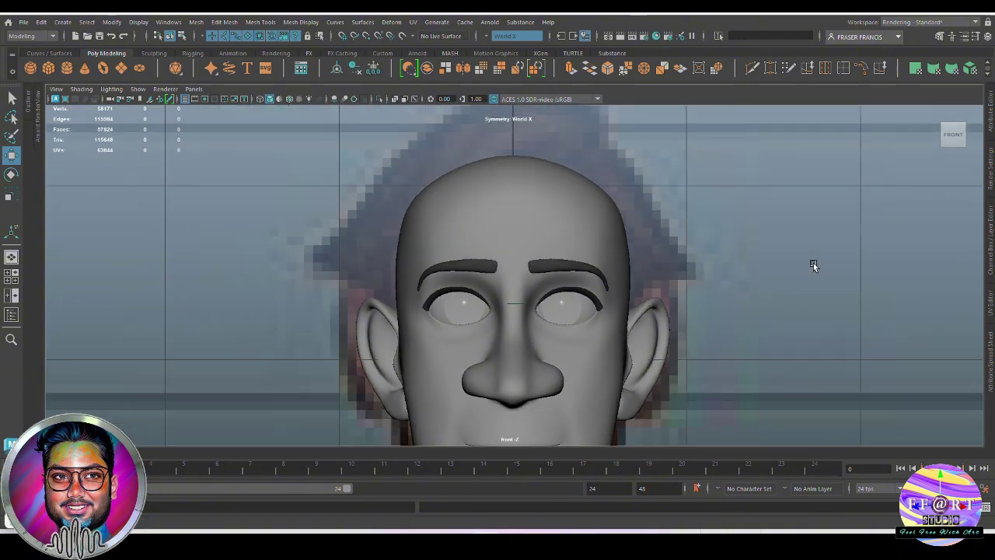
Raise the vertices along the middle and inner part of the eyebrows slightly with soft selection, keeping both sides symmetrical.
scroll(679, 314, "up", 5)
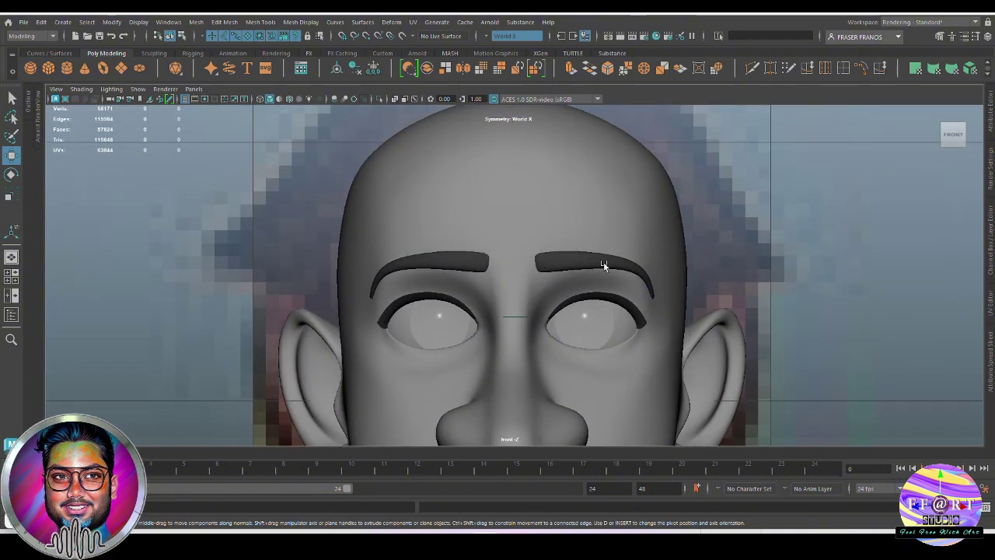
left_click(609, 266)
key("F8")
scroll(744, 385, "up", 2)
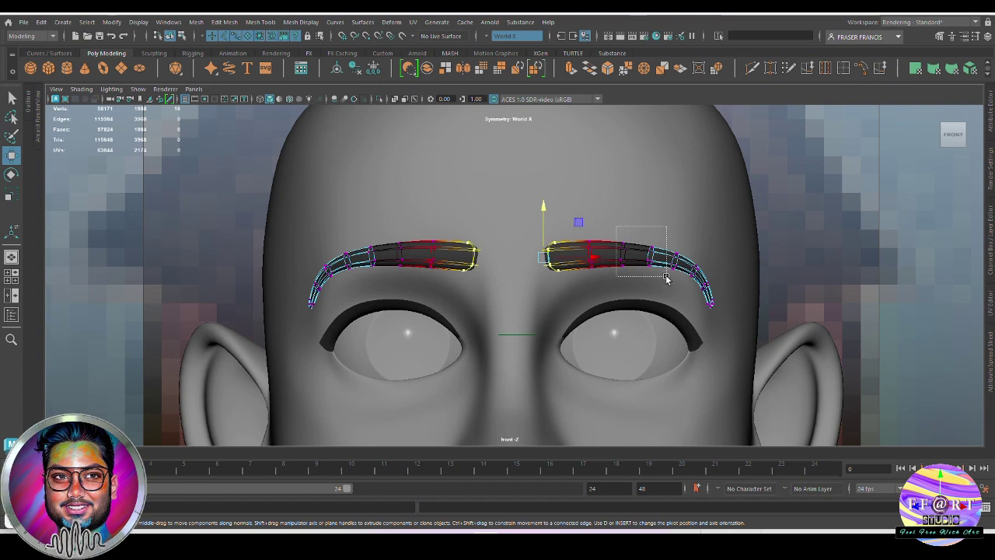
left_click_drag(665, 276, 664, 276)
left_click_drag(638, 204, 640, 200)
left_click_drag(541, 229, 564, 219)
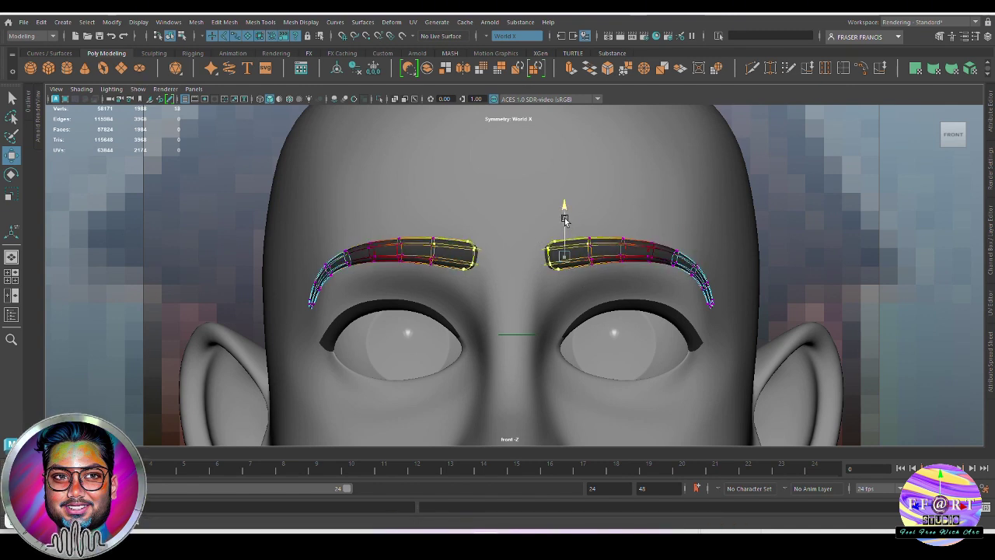
left_click(891, 268)
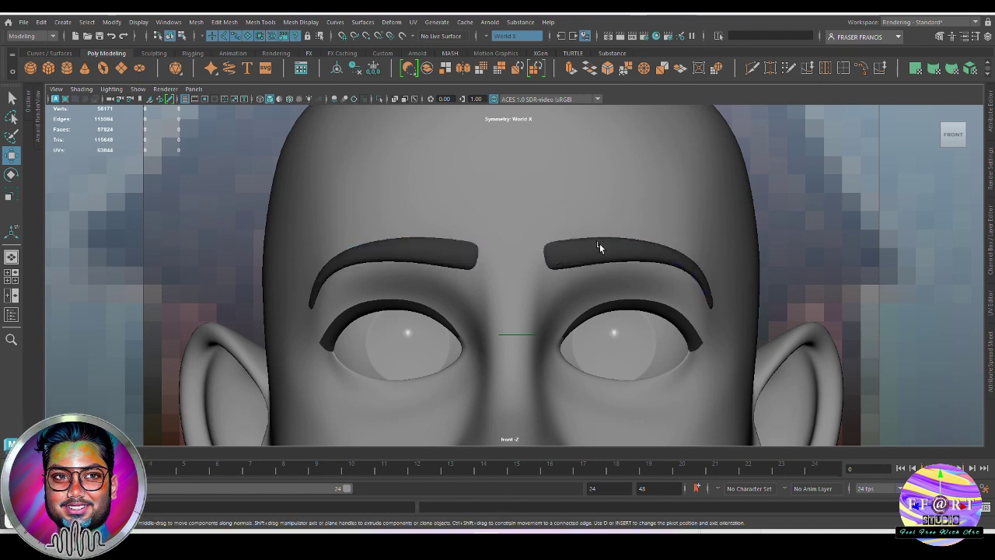
Return to the perspective view, select the mirrored eyebrow mesh and delete its history.
right_click_drag(897, 253, 835, 263, "alt")
right_click_drag(686, 279, 745, 324, "alt")
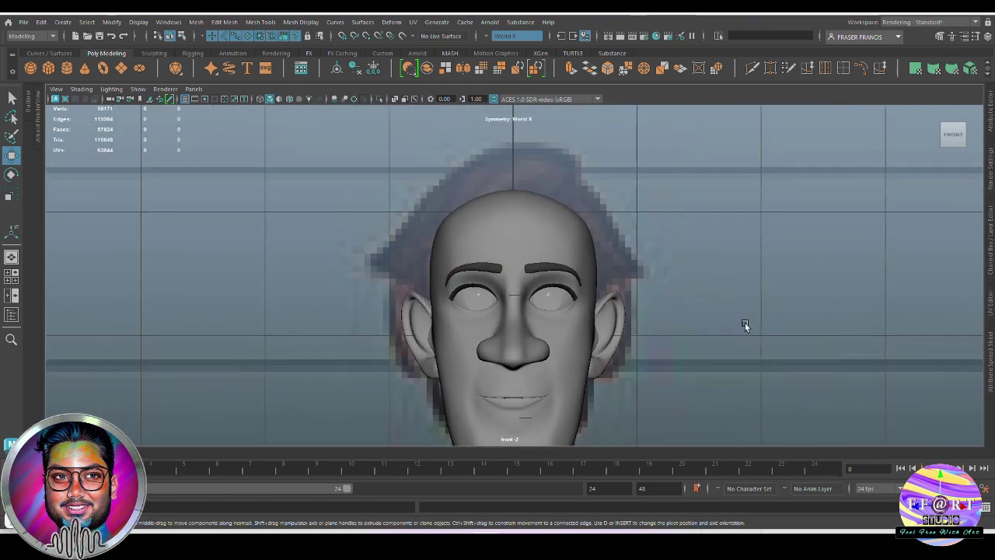
key("space")
left_click_drag(745, 324, 629, 291)
key("q")
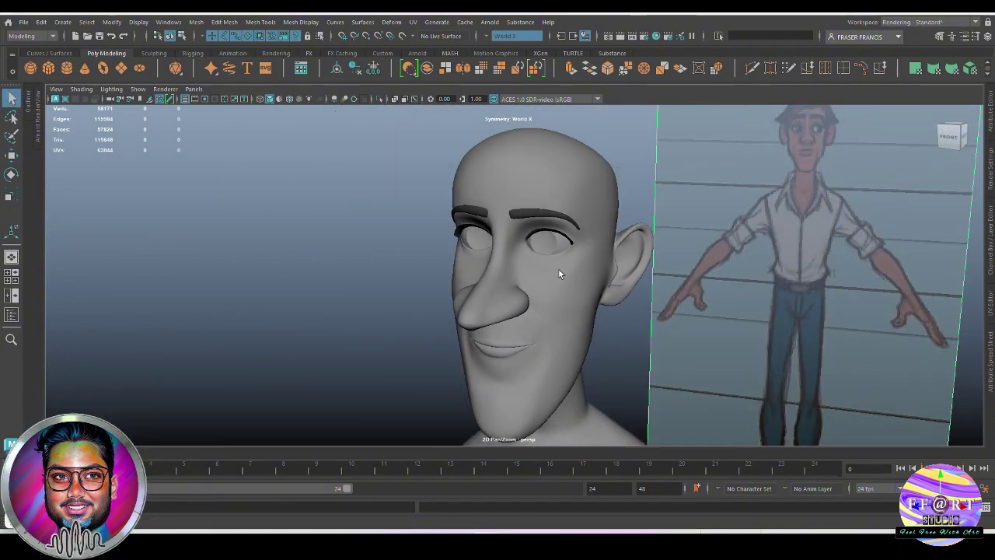
left_click_drag(559, 269, 541, 234, "alt")
left_click(541, 234)
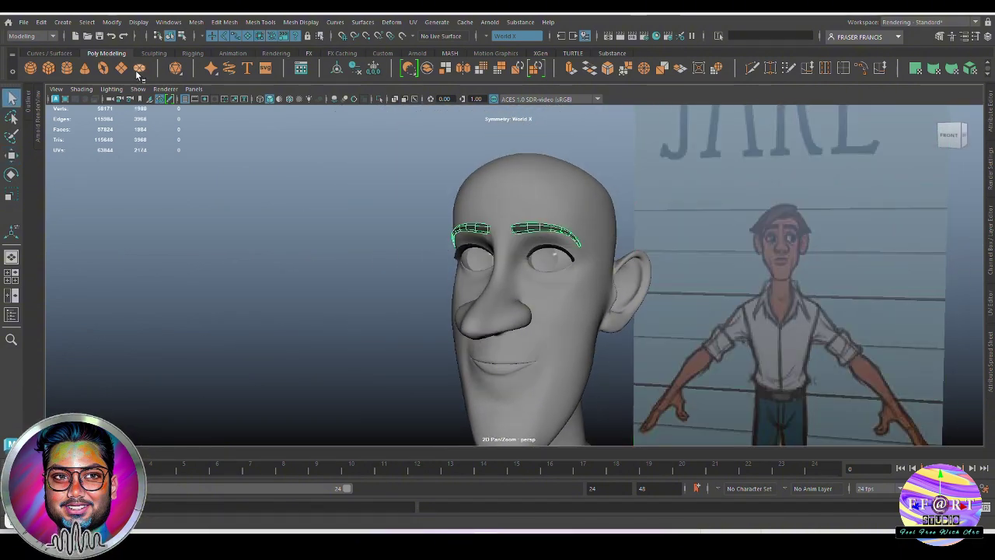
scroll(139, 72, "down", 1)
left_click(104, 71)
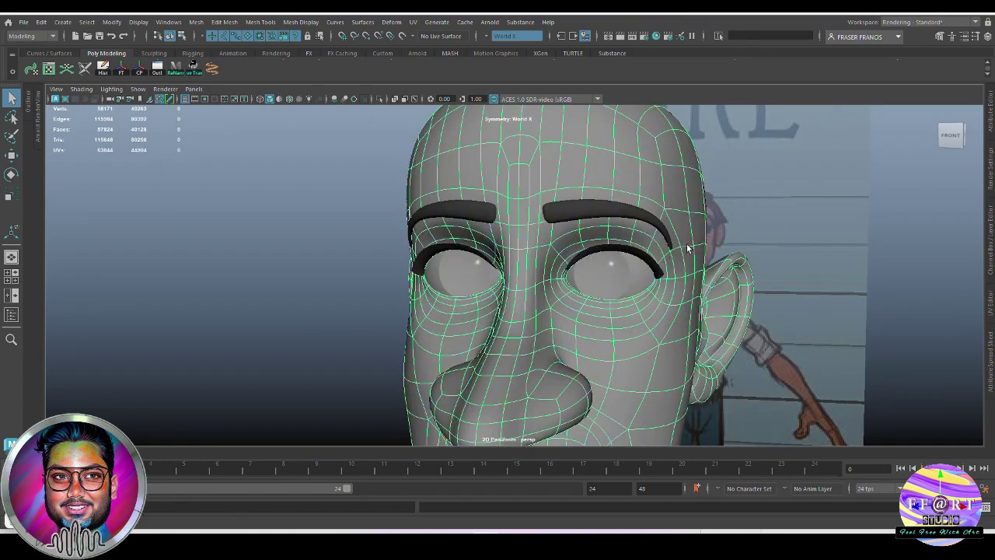
left_click_drag(687, 248, 732, 248, "alt")
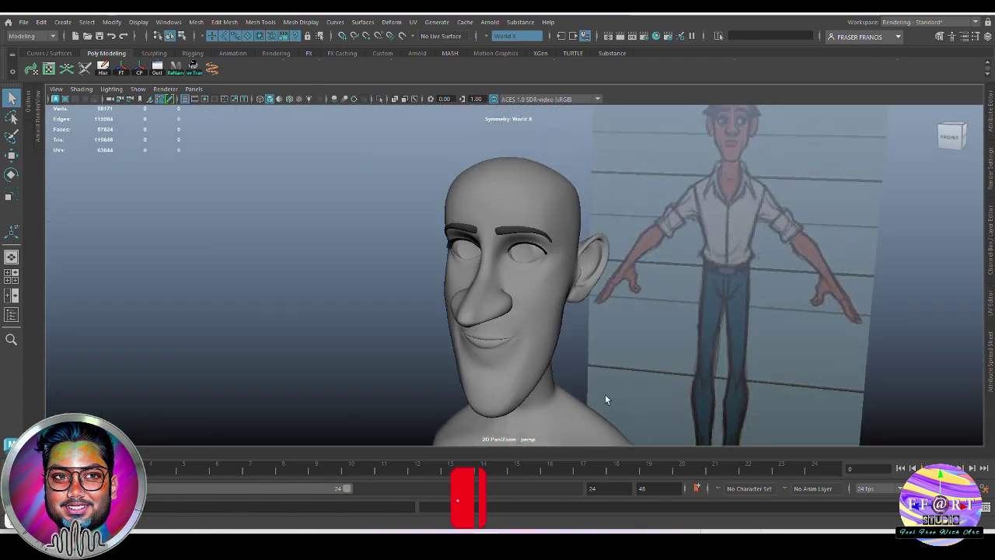
left_click_drag(605, 394, 593, 378, "alt")
left_click_drag(519, 264, 635, 357, "alt")
scroll(636, 357, "down", 2)
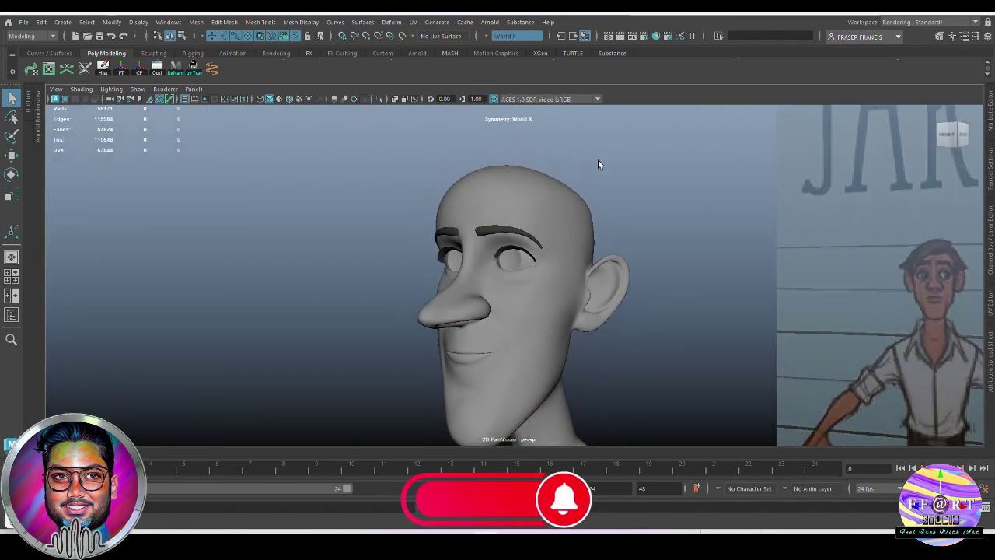